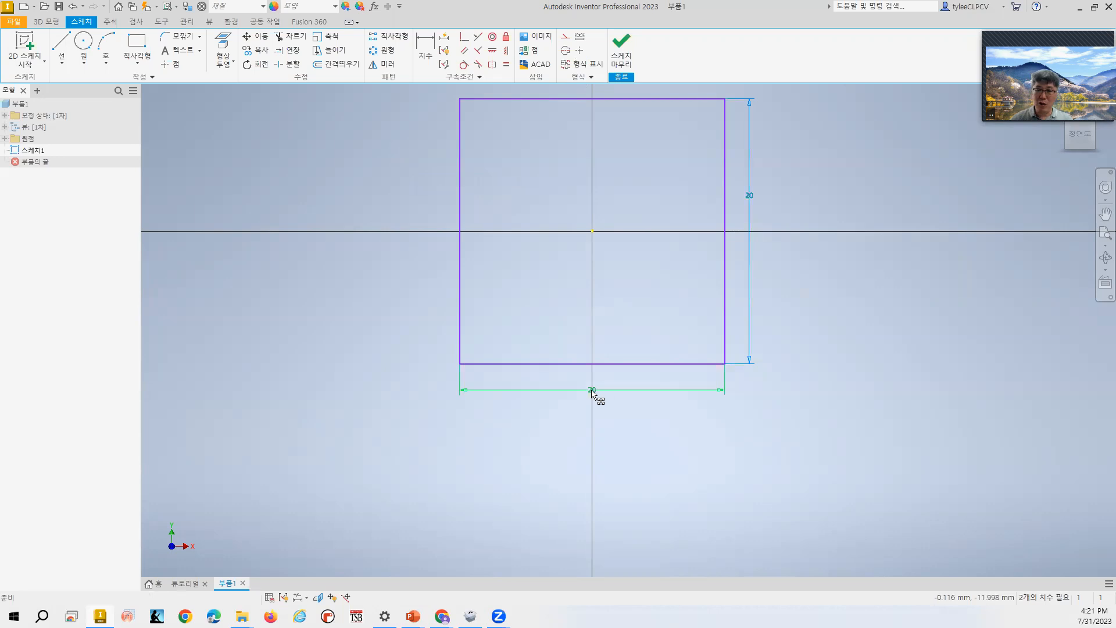
Reposition the width dimension just below the rectangle, and set the rectangle's height to 40 mm and its width to 100 mm
click(608, 398)
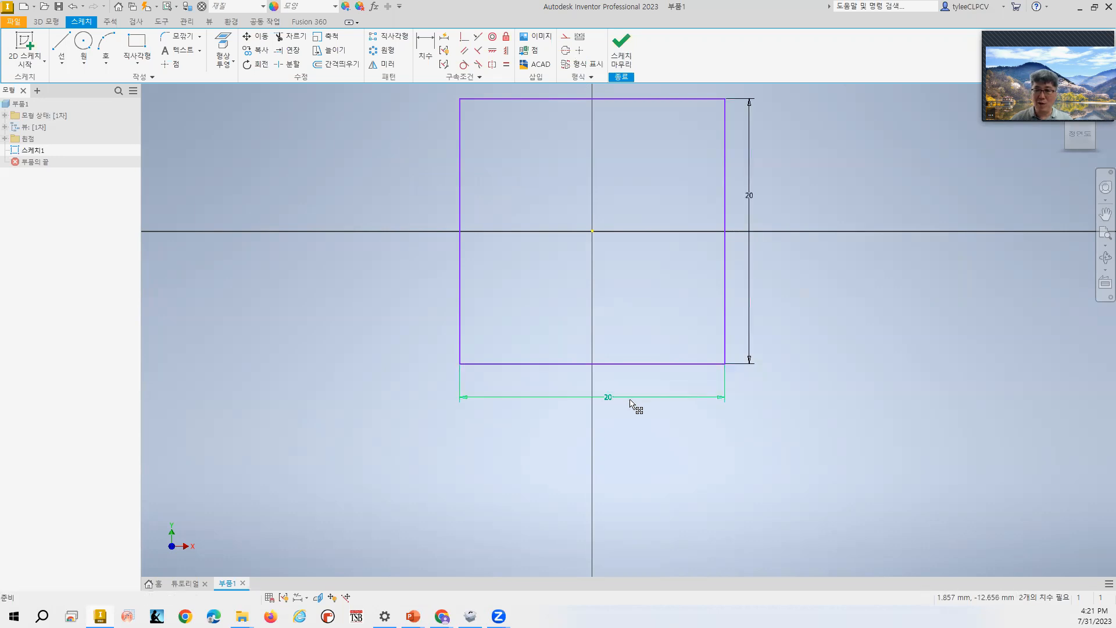
click(751, 202)
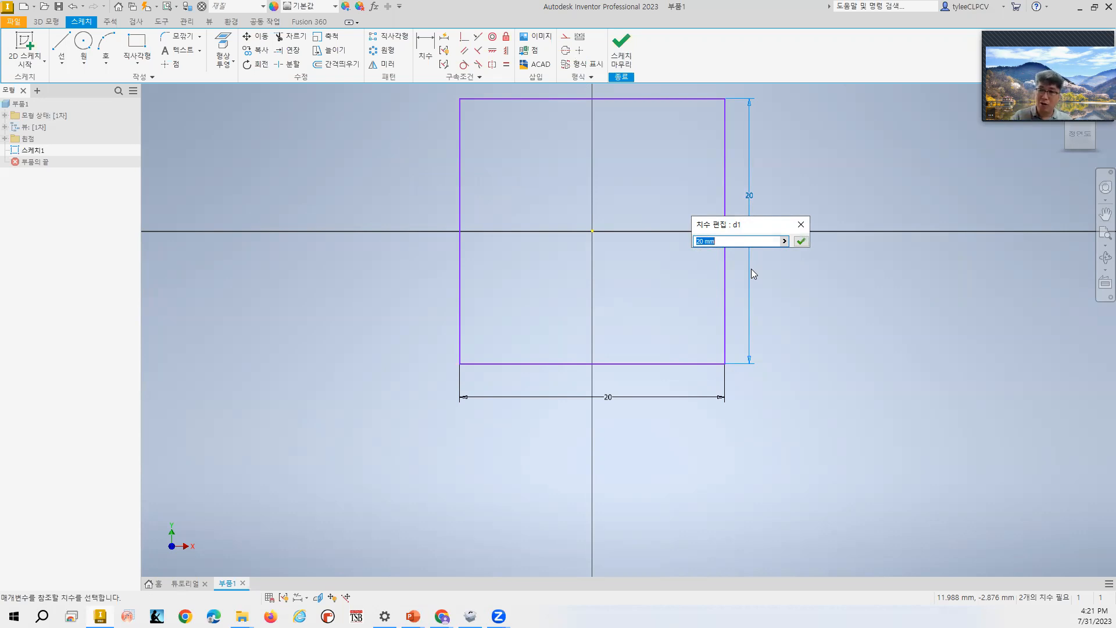
text(40)
key(Return)
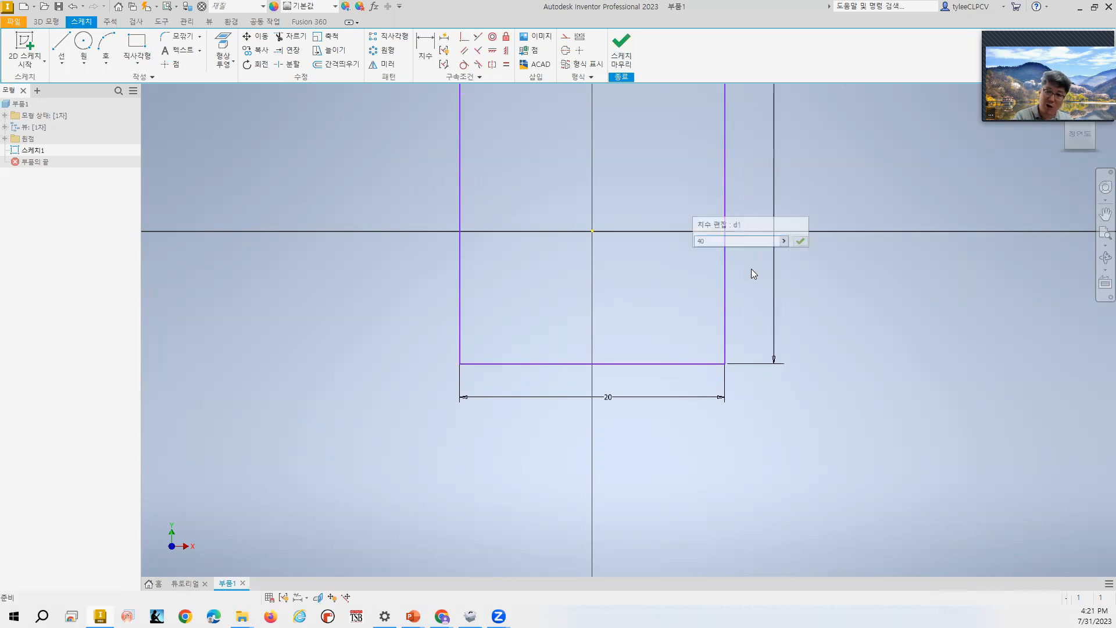
scroll(751, 284, down, 4)
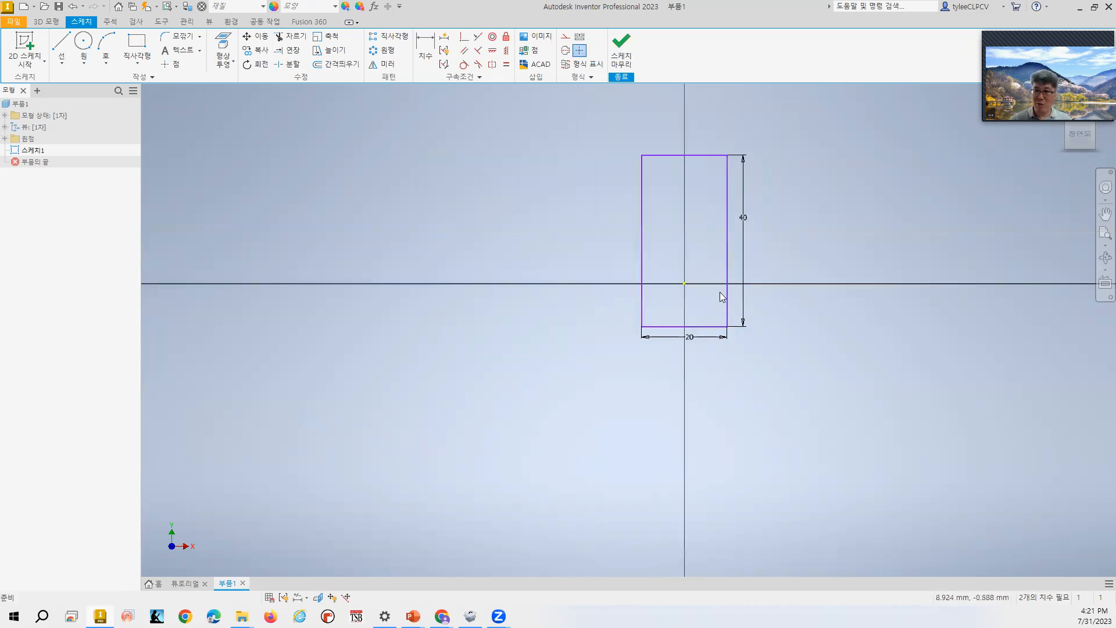
double_click(703, 340)
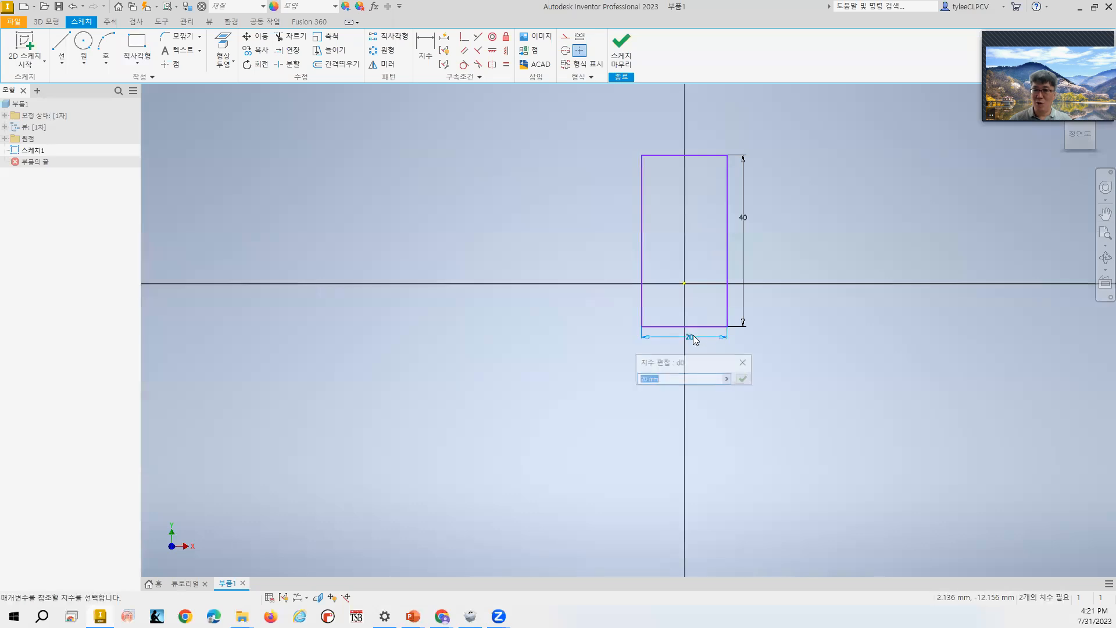
text(100)
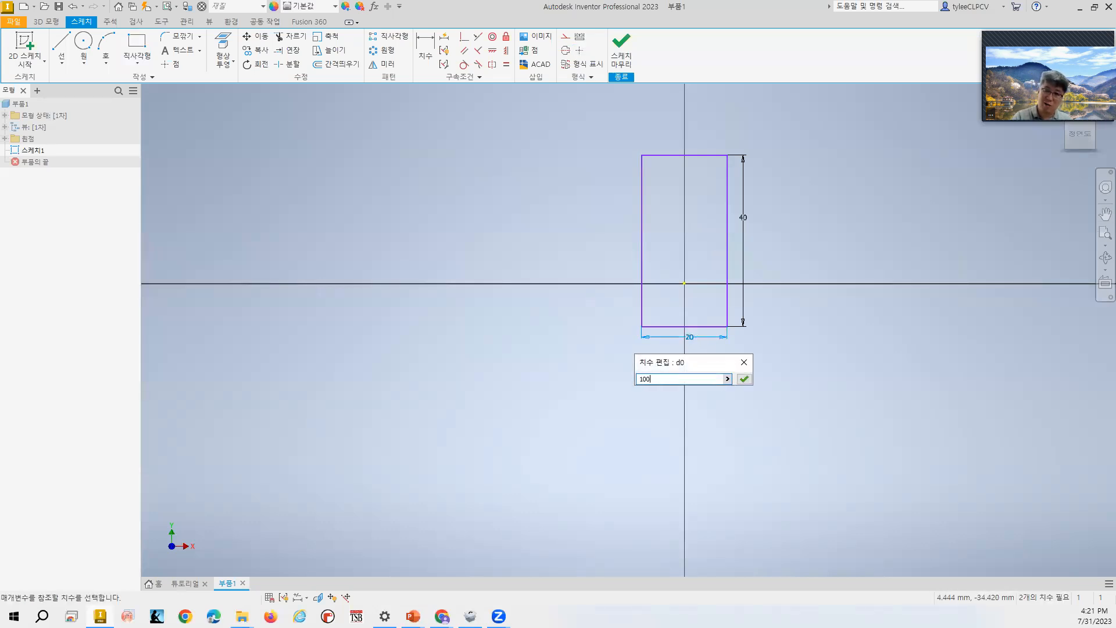
key(Return)
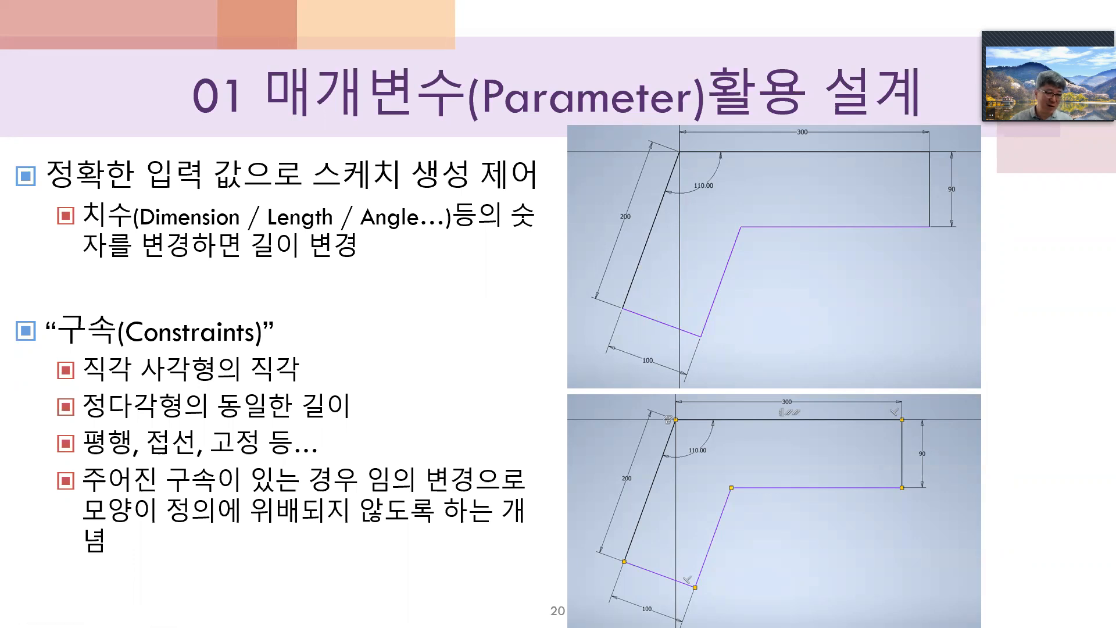
Switch from the presentation back to Autodesk Inventor and finish the rectangle sketch
key(alt+Tab)
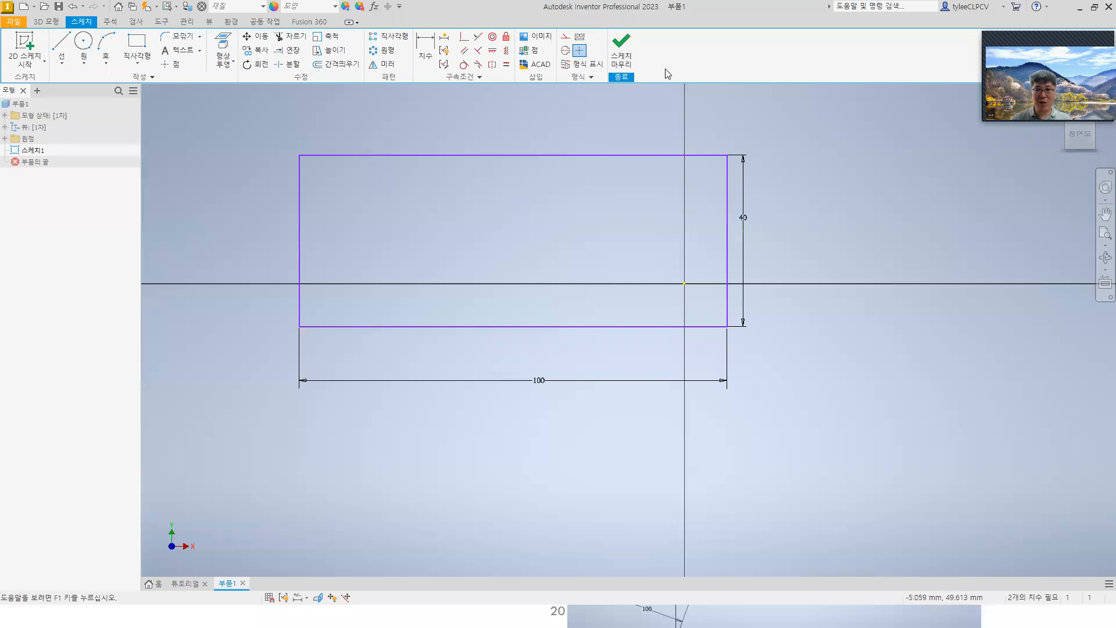
click(622, 57)
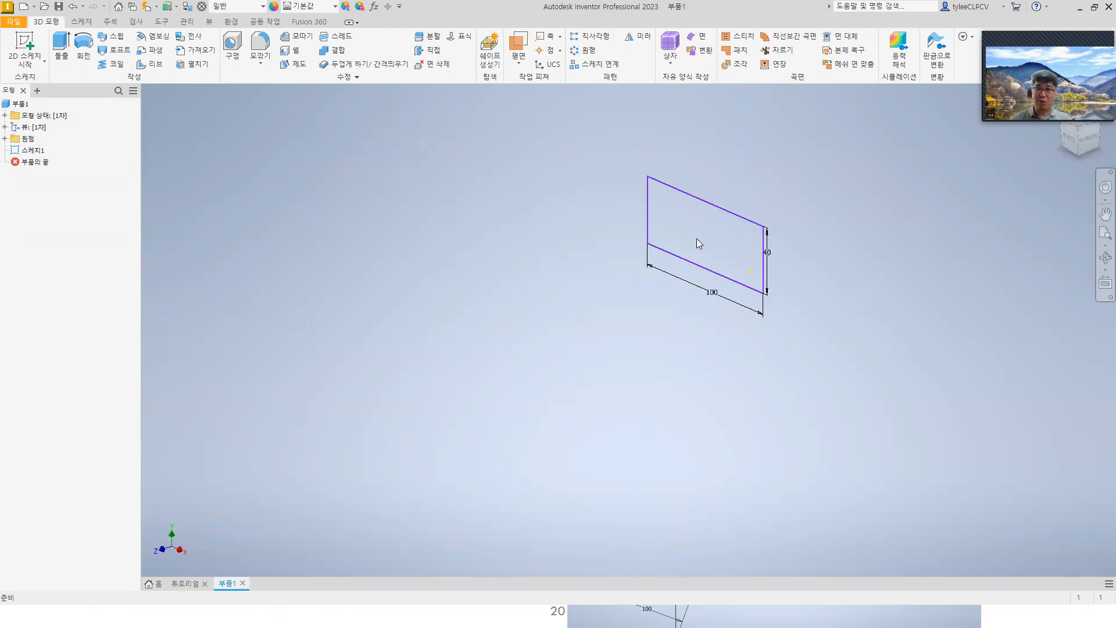
click(62, 47)
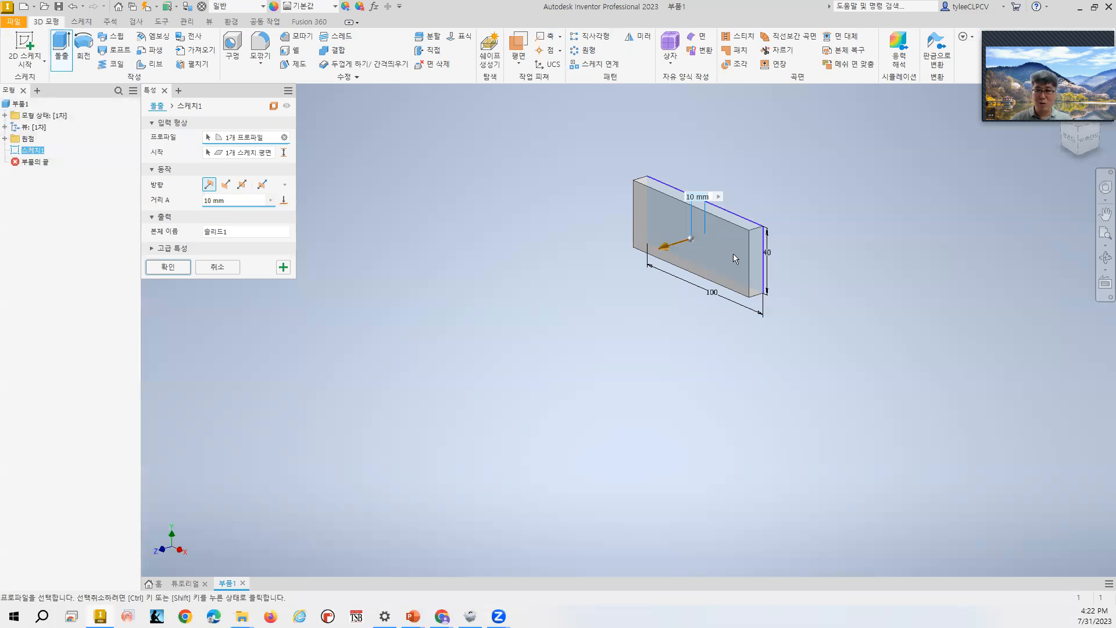
ctrl+click(720, 244)
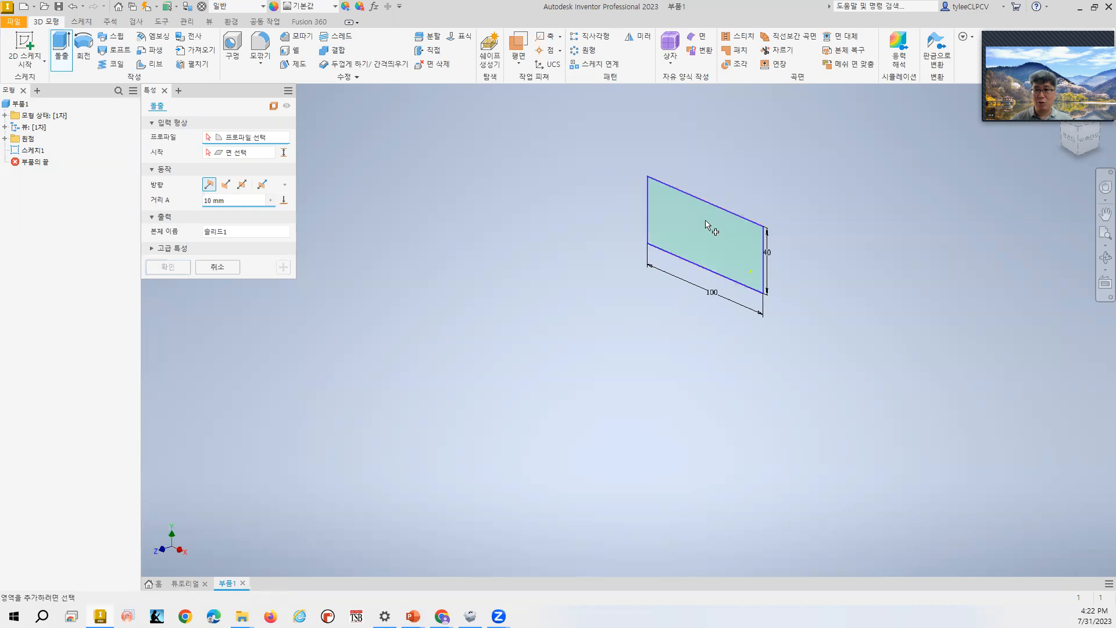
drag(707, 221, 611, 267)
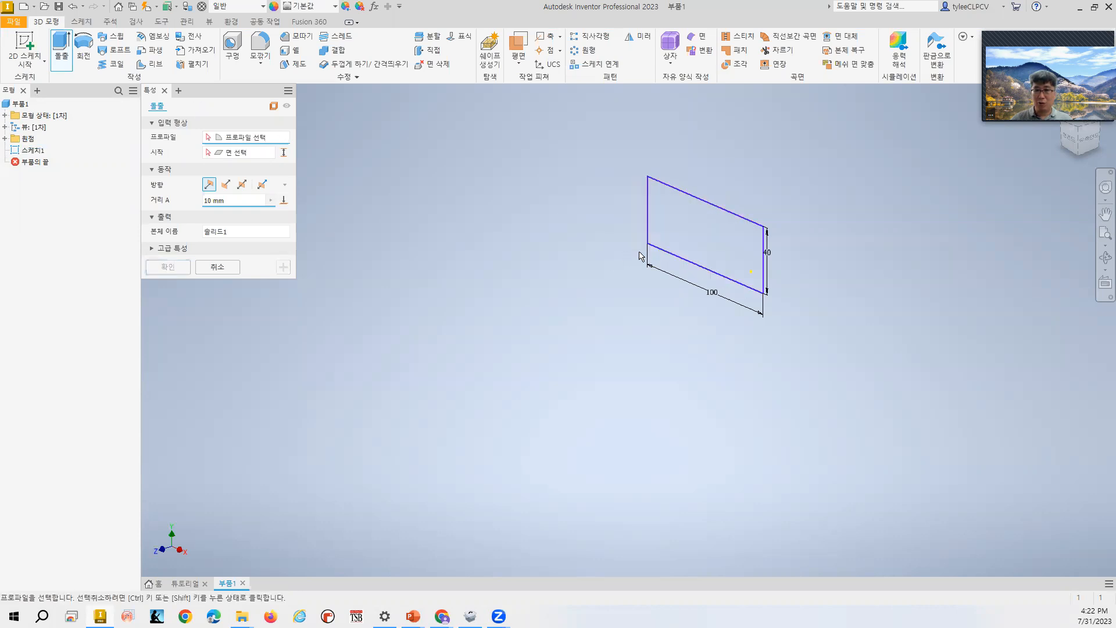
click(229, 268)
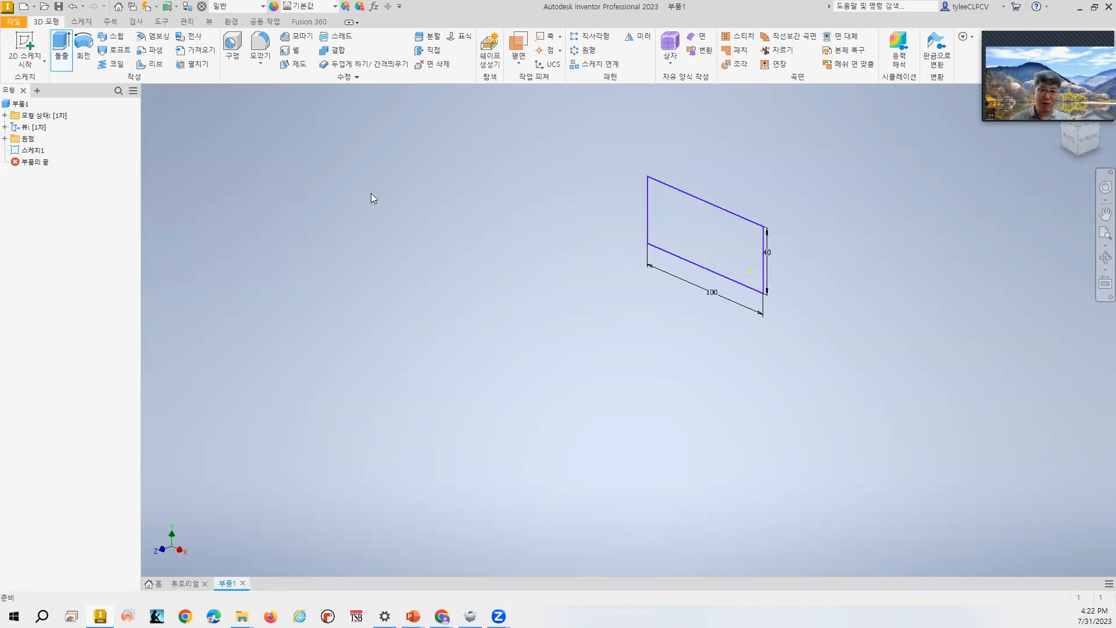
Extrude the rectangle profile 100 mm in the default direction to form a solid block
click(61, 49)
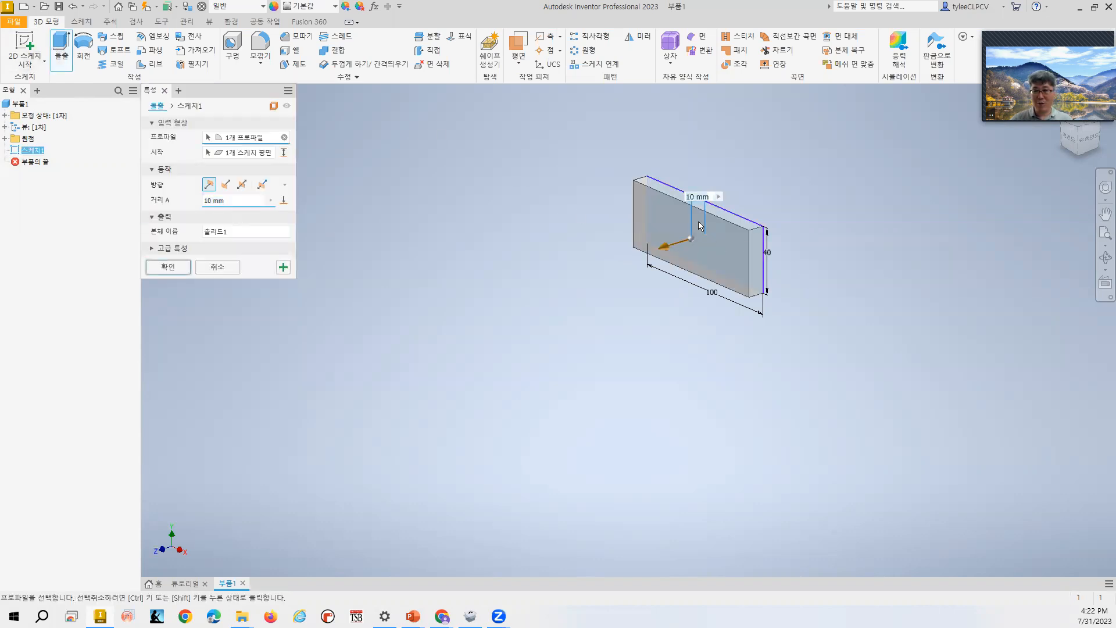
click(225, 186)
click(242, 185)
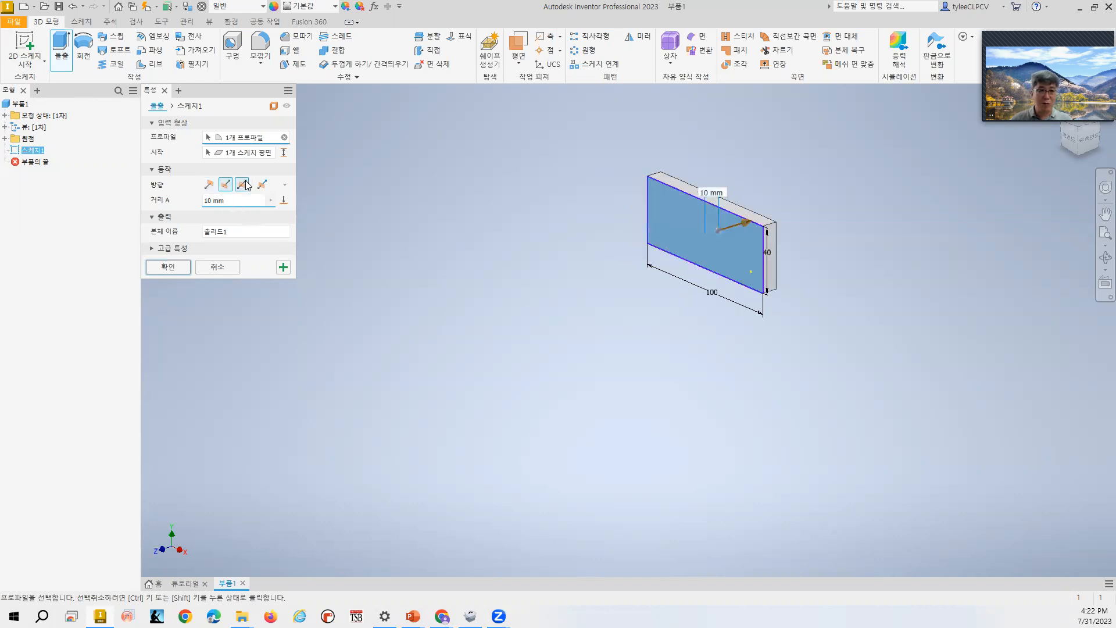
click(210, 185)
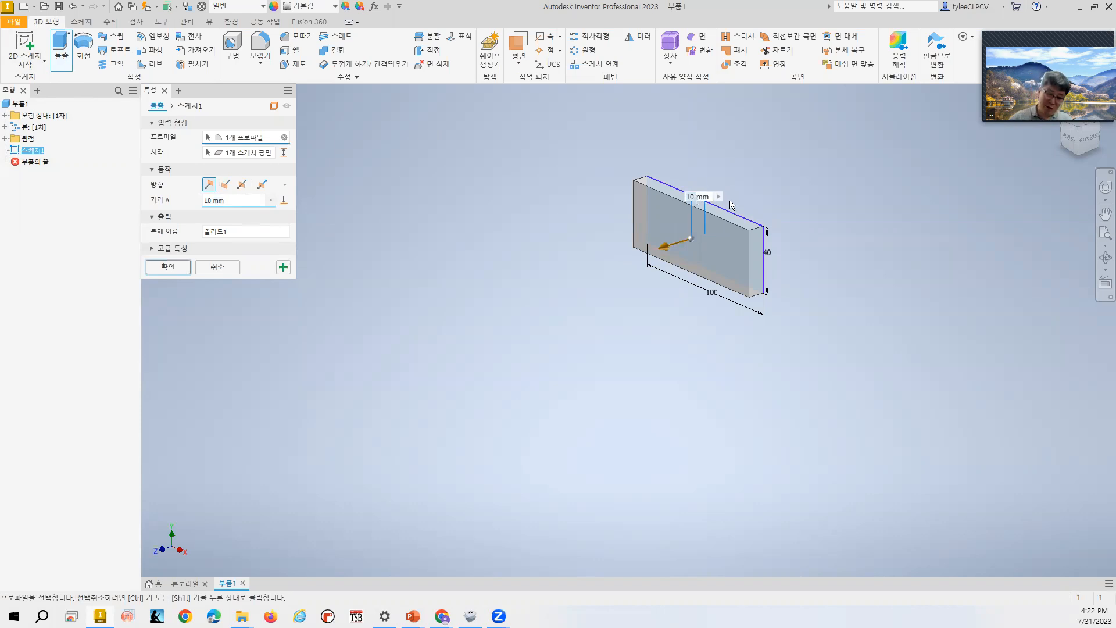
double_click(696, 199)
text(100)
key(Return)
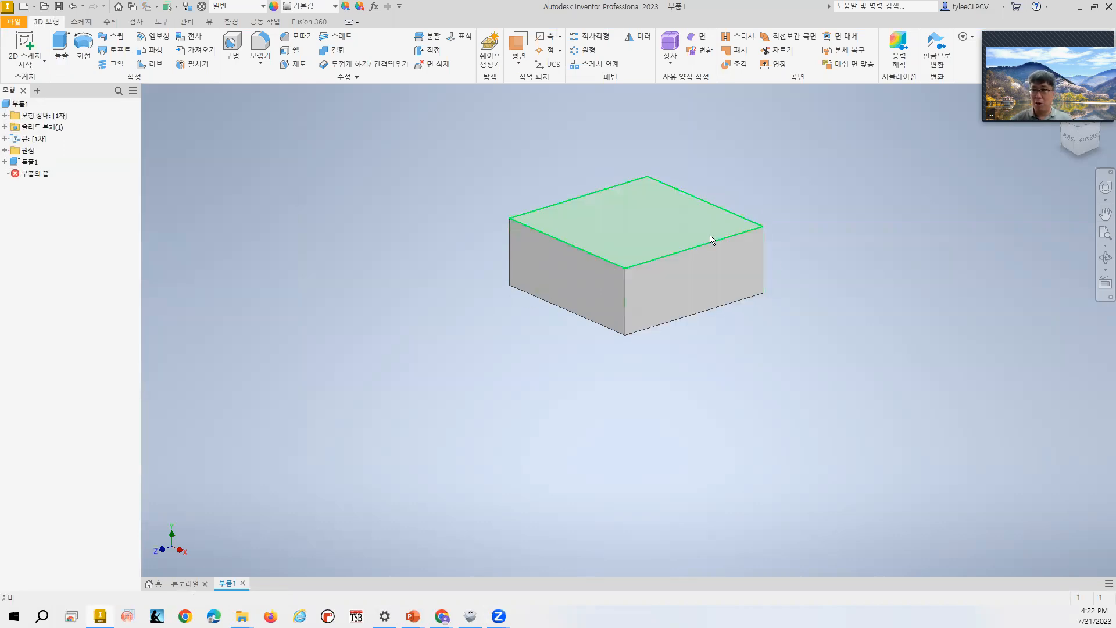
Fillet the block's front right top edge with a 10 mm radius
scroll(689, 375, up, 3)
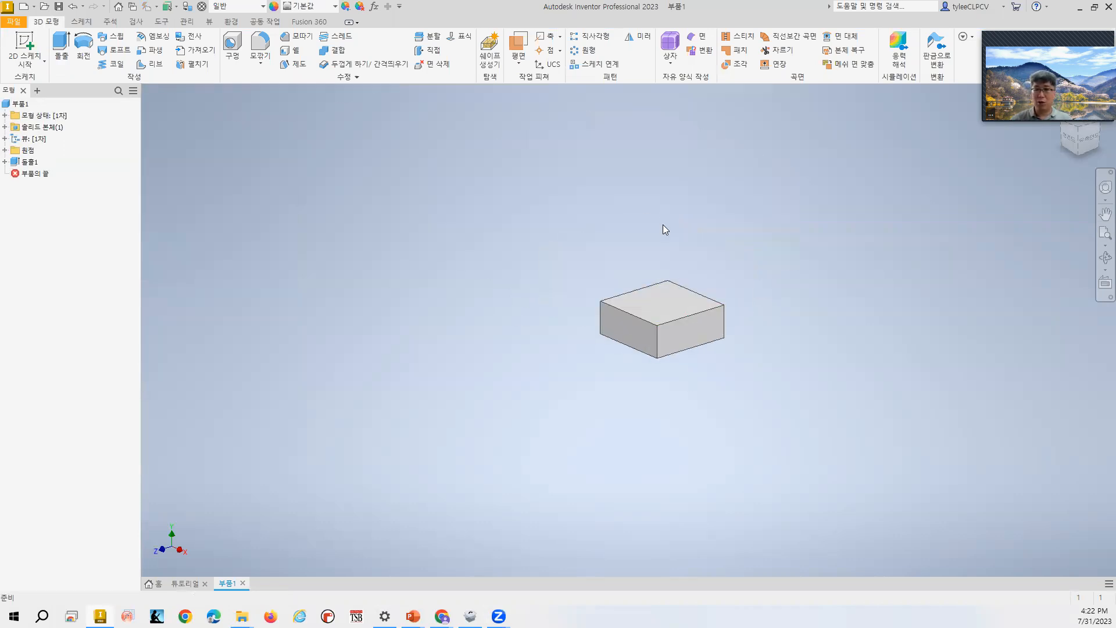
scroll(668, 237, down, 1)
scroll(717, 361, down, 4)
scroll(716, 365, down, 2)
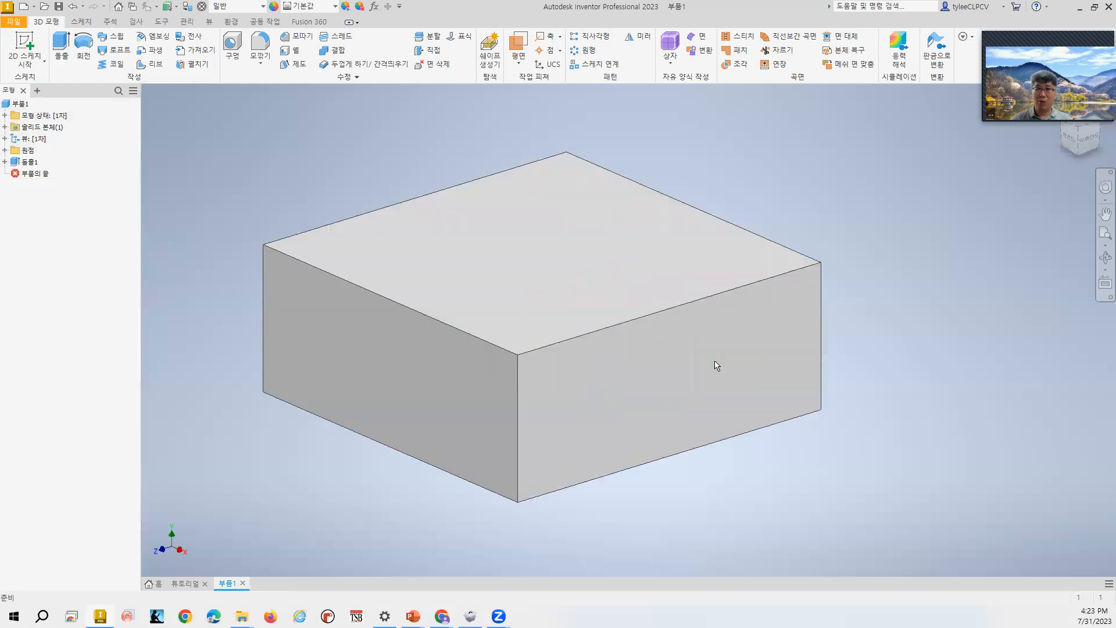
key(f)
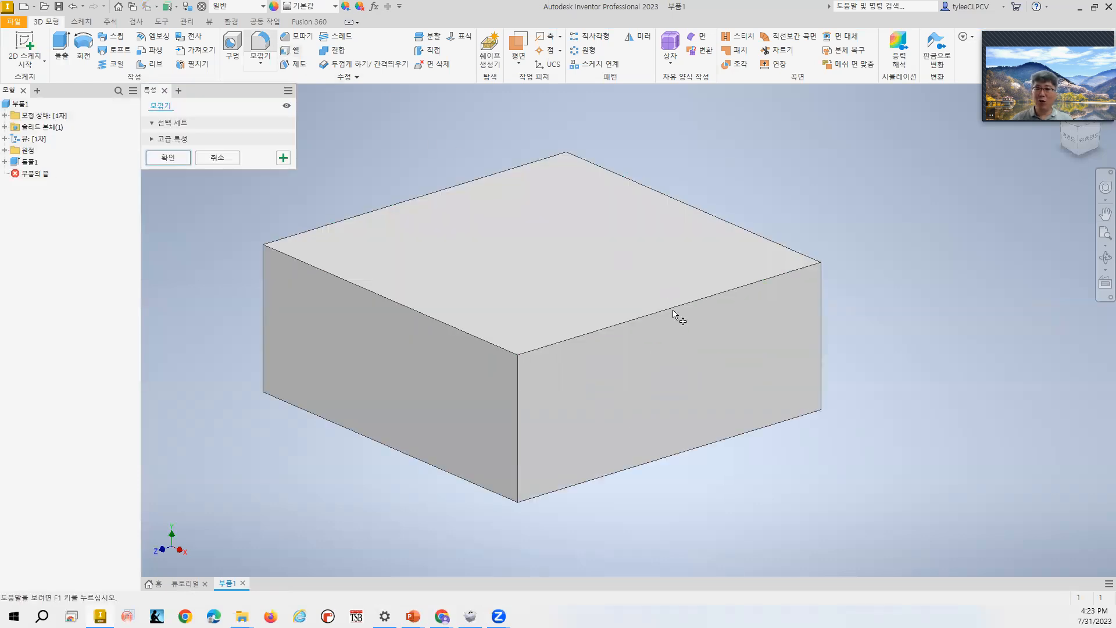
click(671, 307)
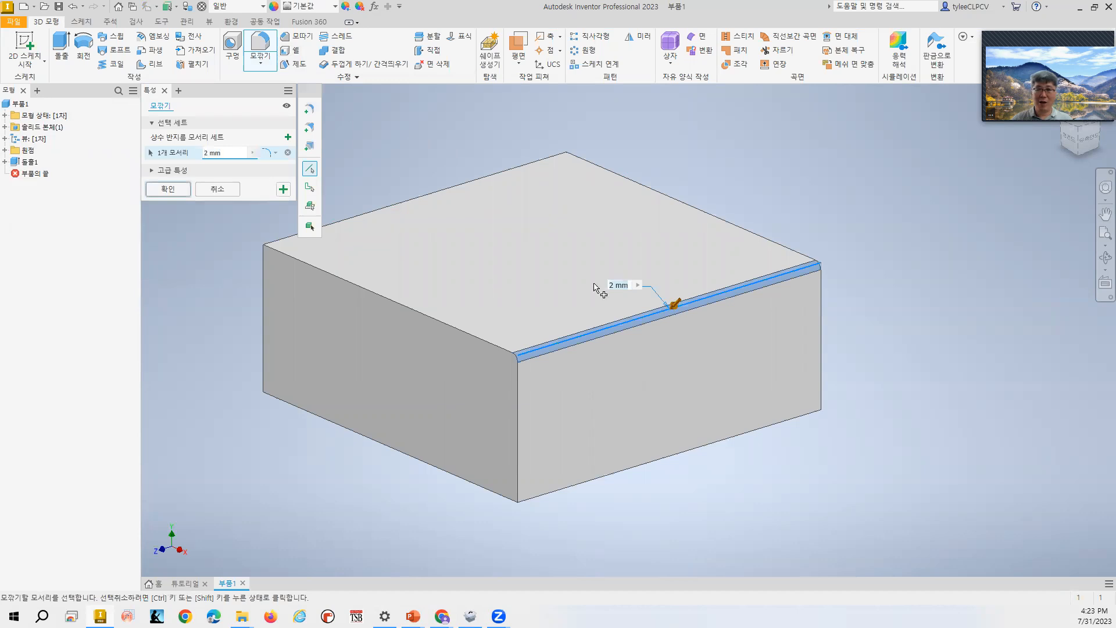
double_click(221, 152)
text(10)
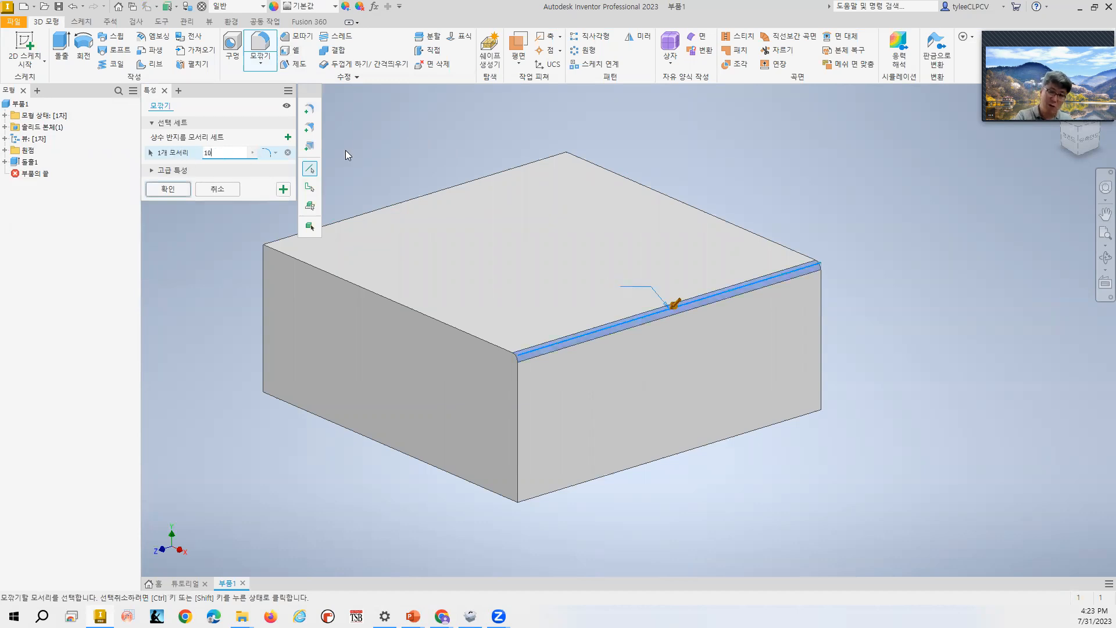
key(Return)
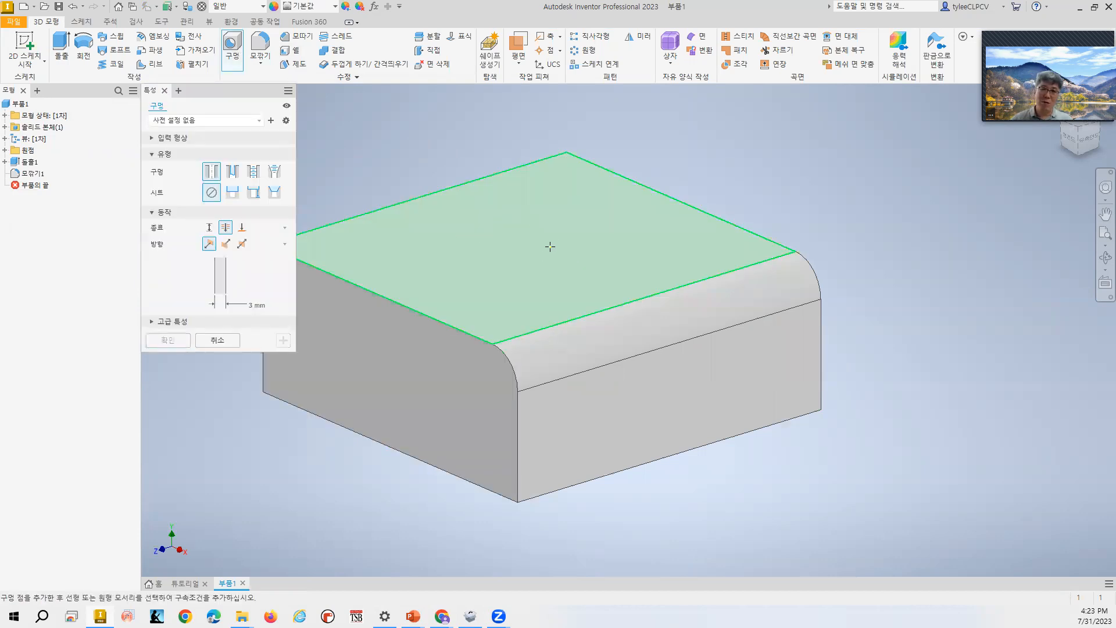
click(538, 239)
click(260, 175)
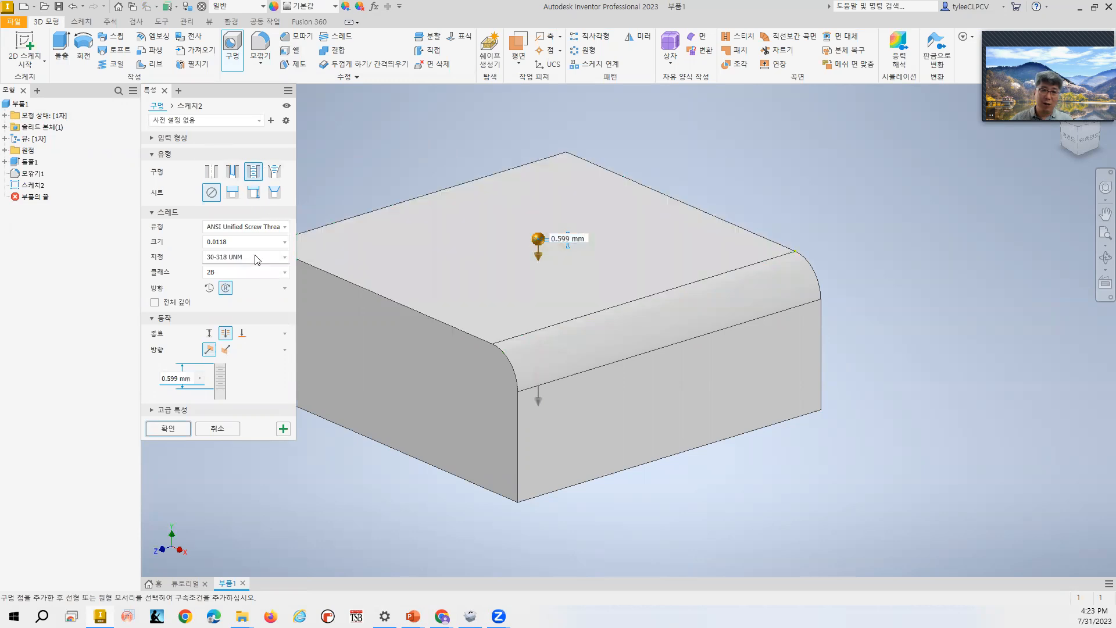
click(244, 226)
click(244, 236)
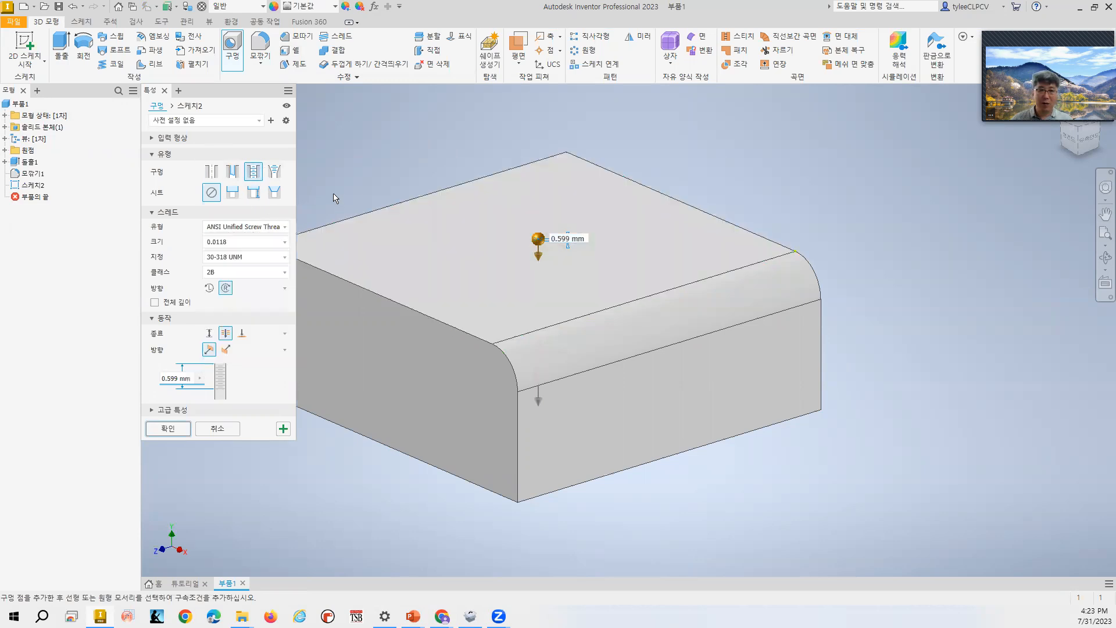
click(218, 429)
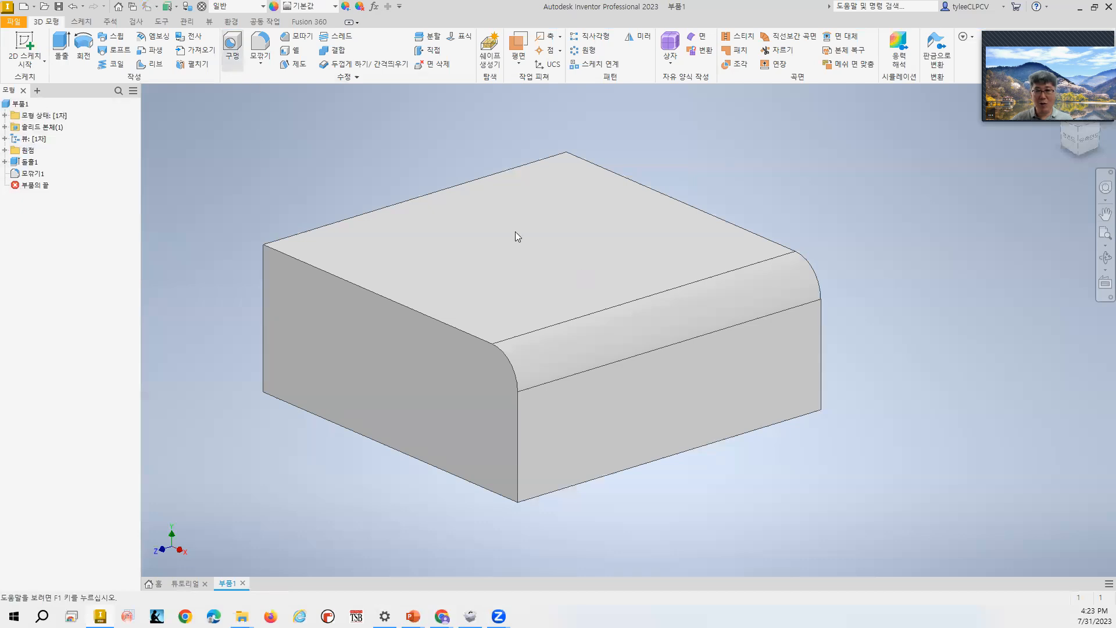
Place a tapped hole with a counterbore seat near the middle of the block's top face, with a thread depth of 10 mm
key(h)
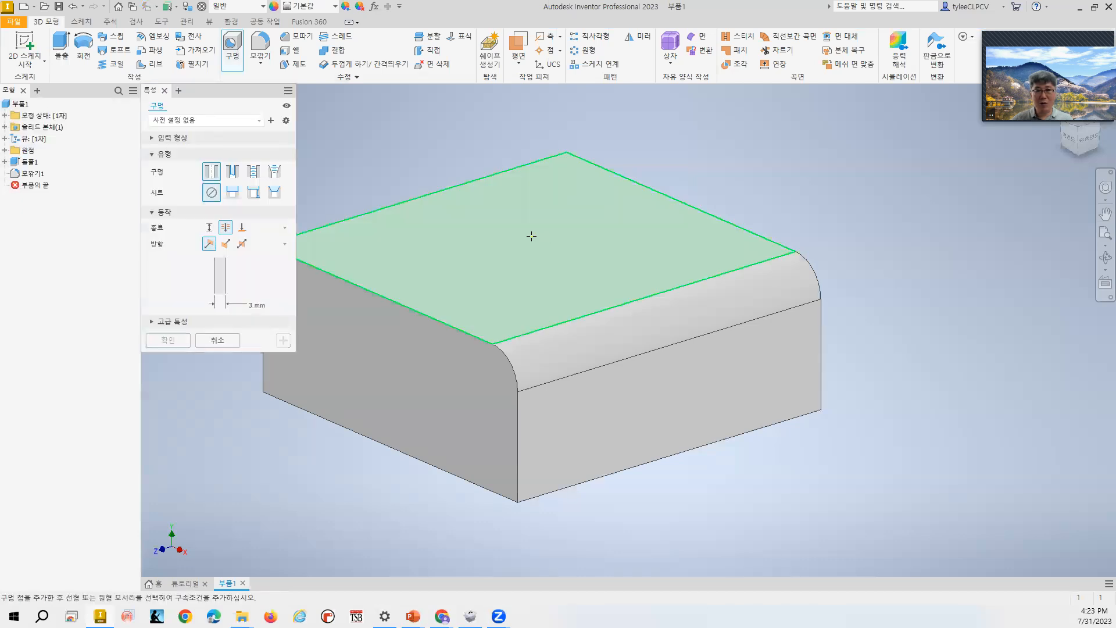
click(254, 171)
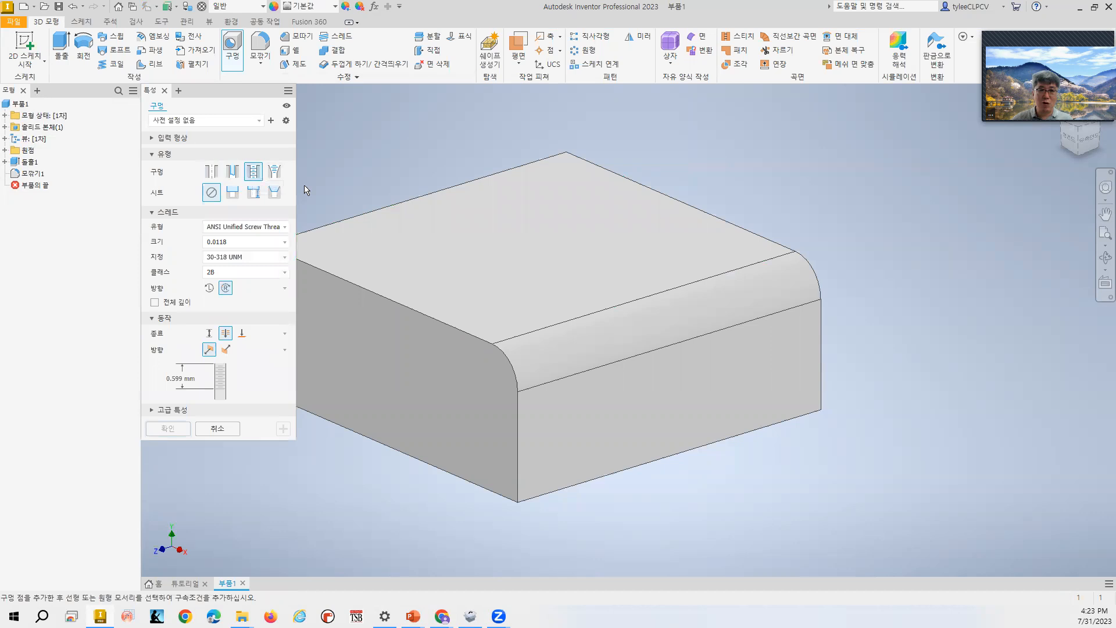
click(232, 192)
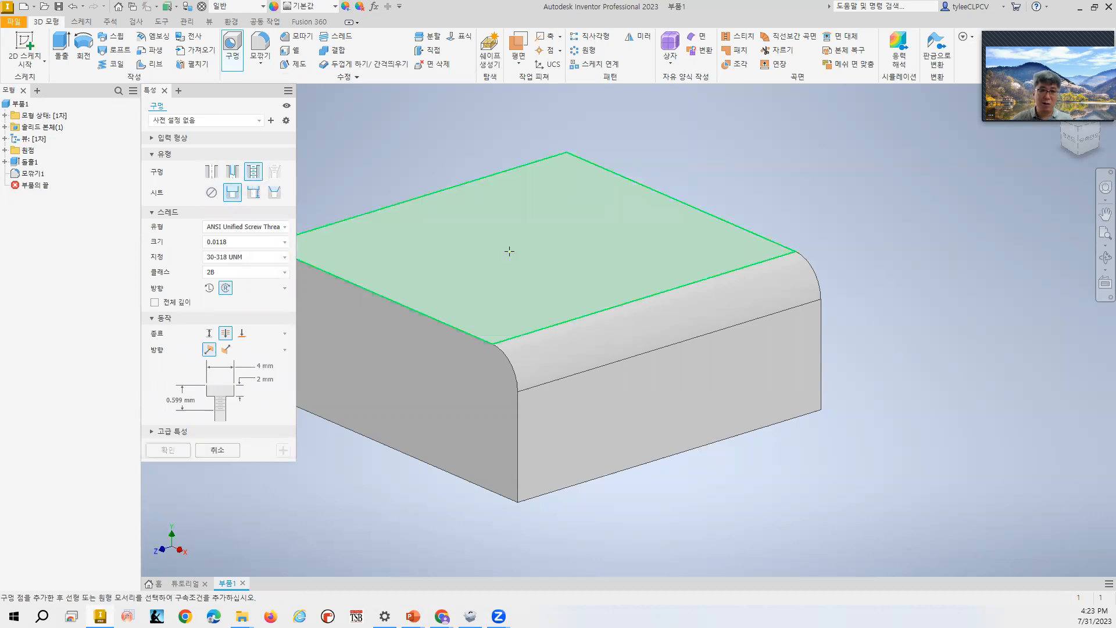
click(554, 244)
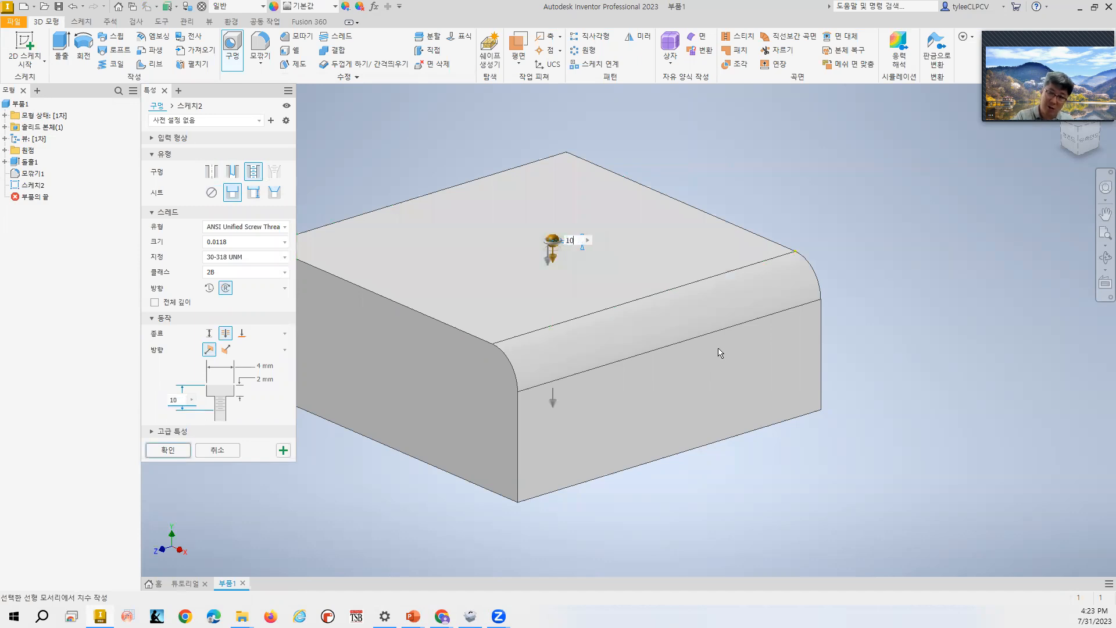
key(Return)
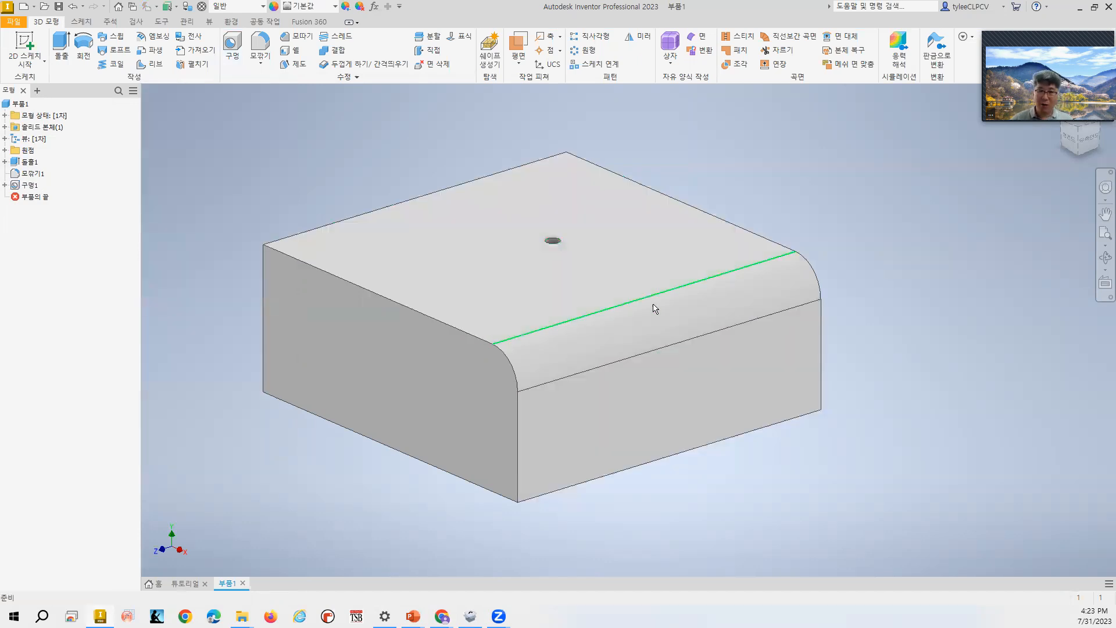
Examine the hole in the block's top face up close, first at an angle and then from directly above
scroll(583, 247, down, 5)
scroll(583, 244, down, 3)
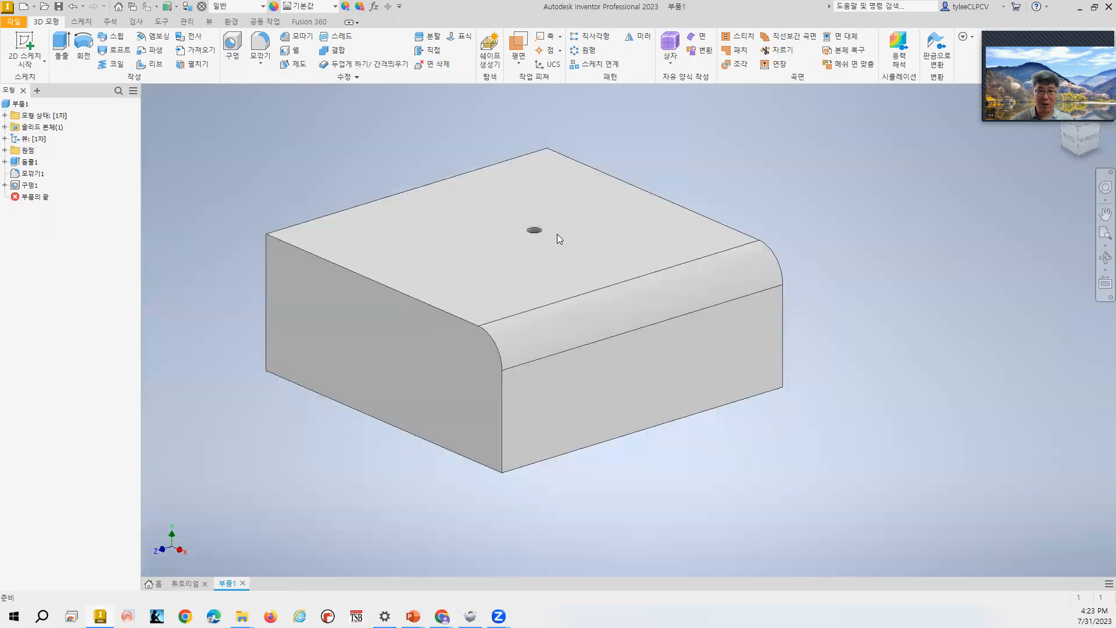
scroll(556, 242, down, 5)
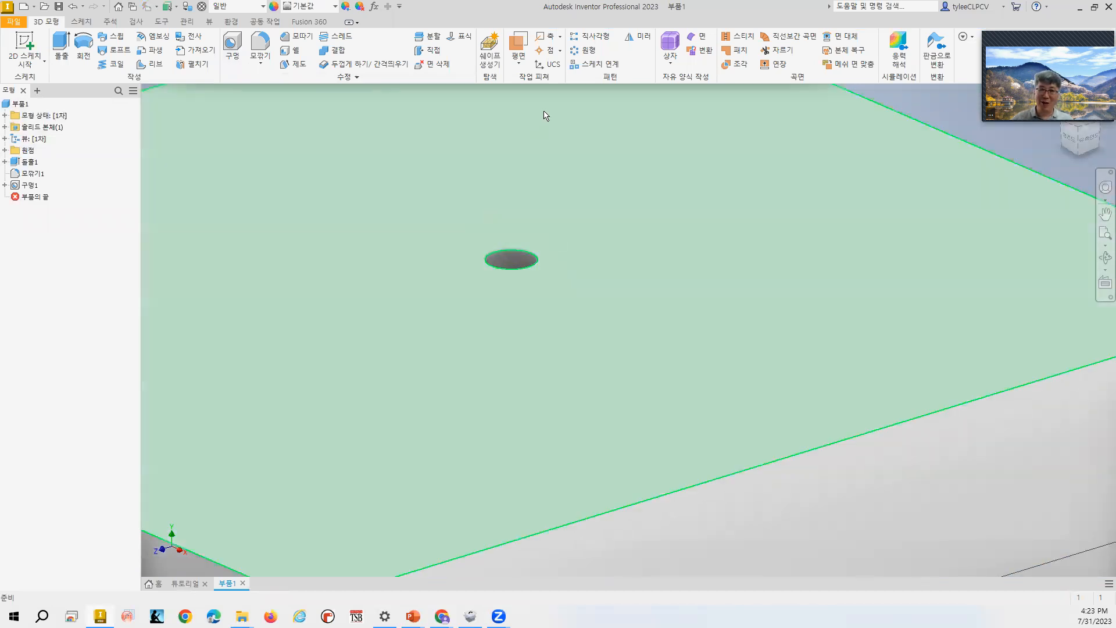
scroll(666, 227, up, 6)
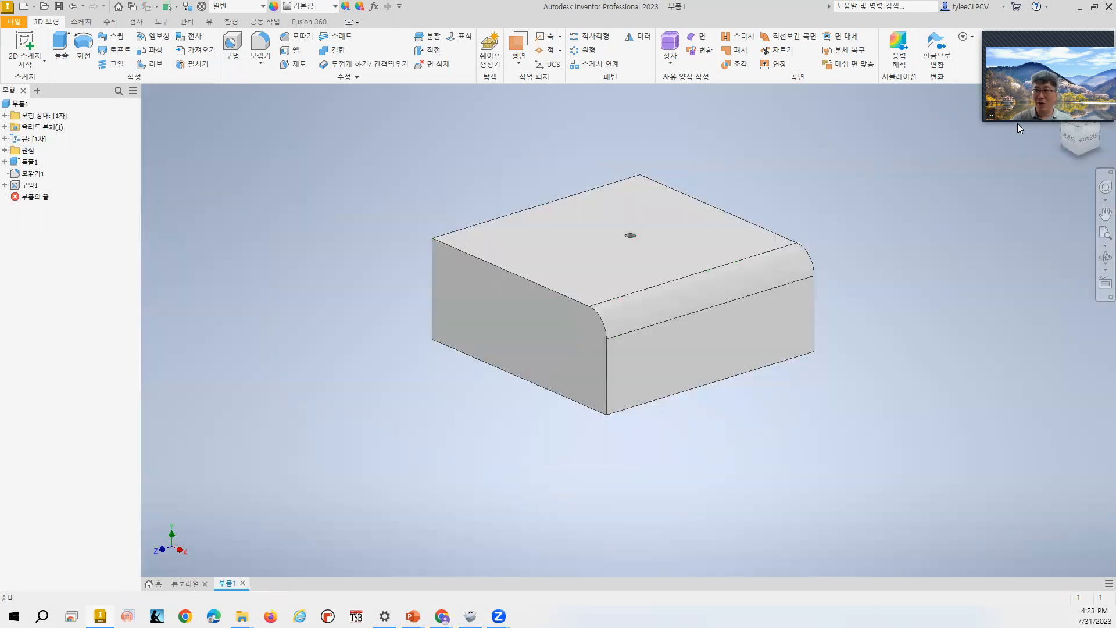
click(1059, 43)
mouse_move(1059, 45)
mouse_down()
mouse_move(1059, 16)
mouse_move(973, 21)
mouse_up()
click(1080, 127)
scroll(713, 334, up, 5)
scroll(668, 334, down, 8)
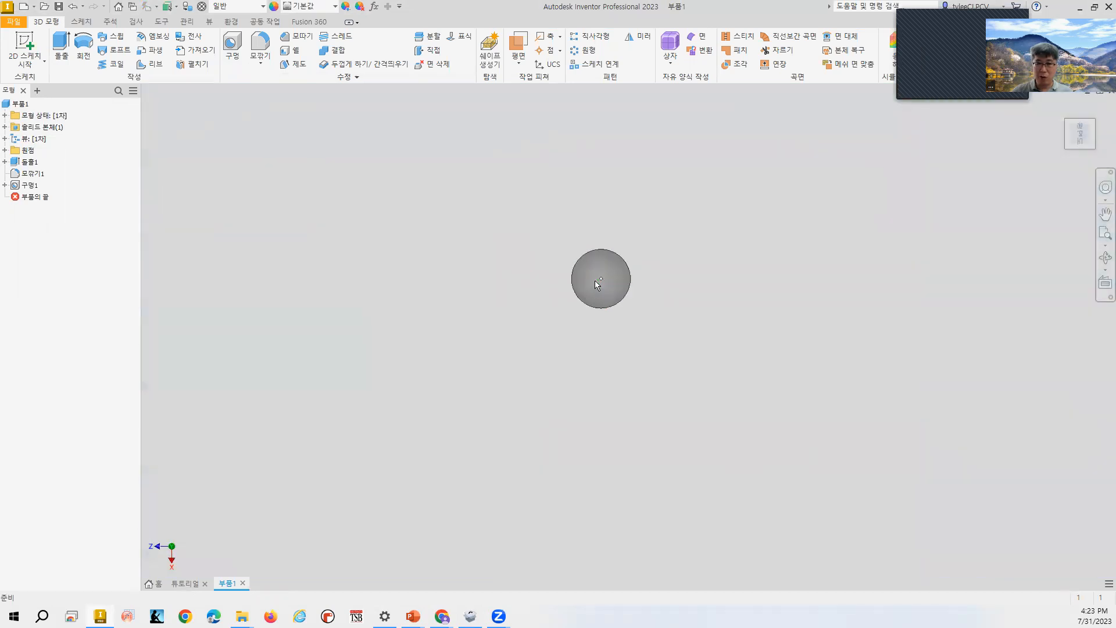
Look into the hole from directly above and restore the isometric home view of the whole block
scroll(605, 289, down, 3)
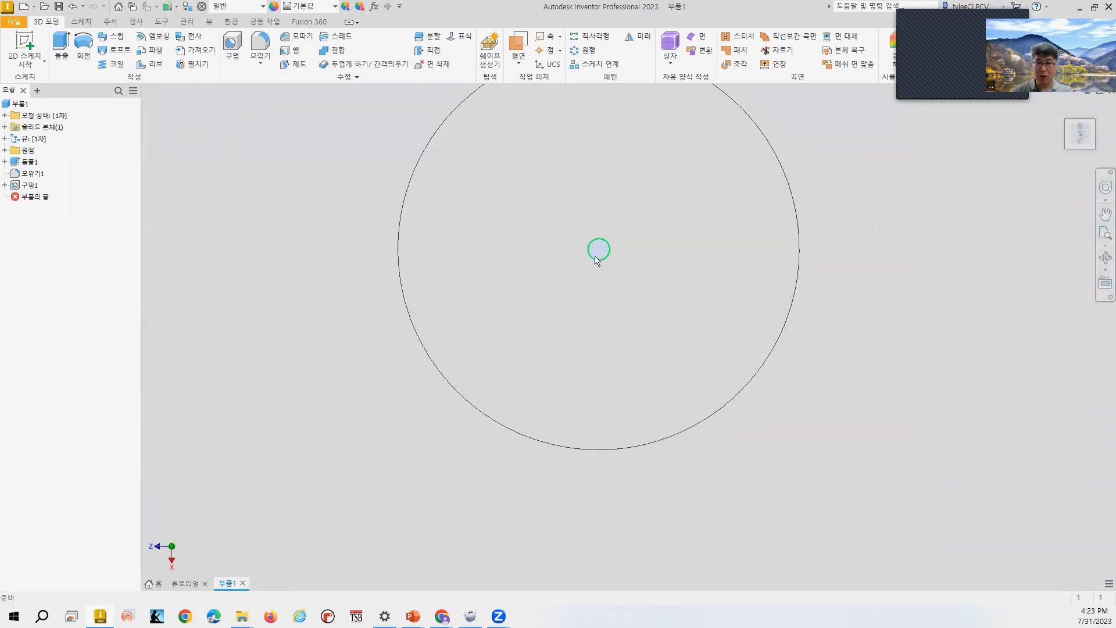
scroll(681, 297, up, 6)
scroll(679, 297, down, 7)
scroll(679, 297, up, 7)
scroll(678, 297, up, 8)
click(1063, 106)
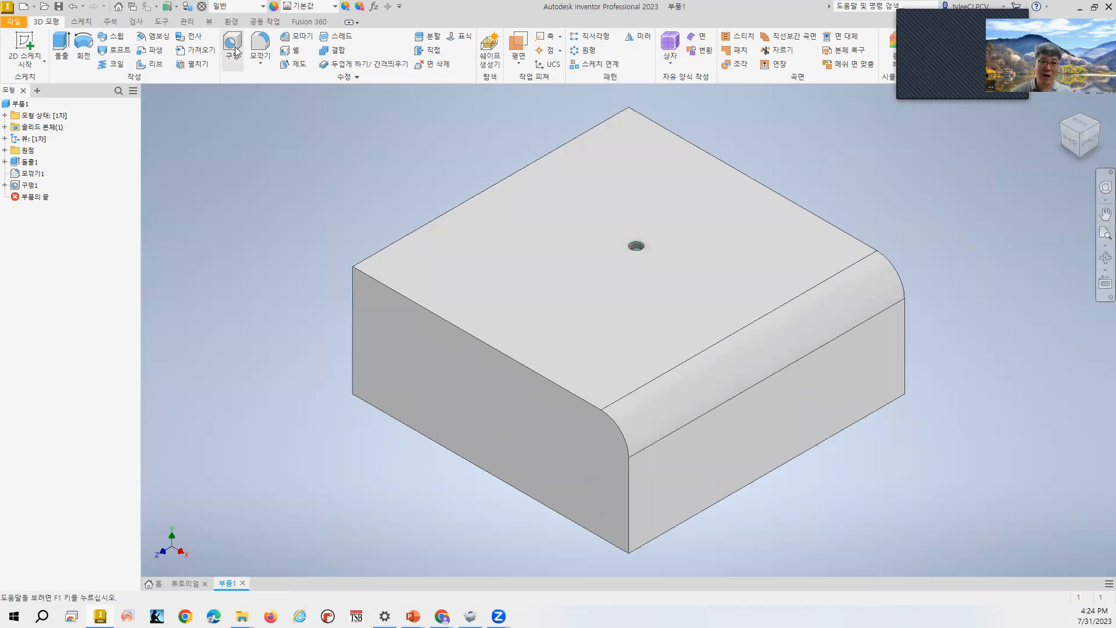
Start a second tapped counterbore hole with the ANSI Metric M Profile thread type and size 1
key(h)
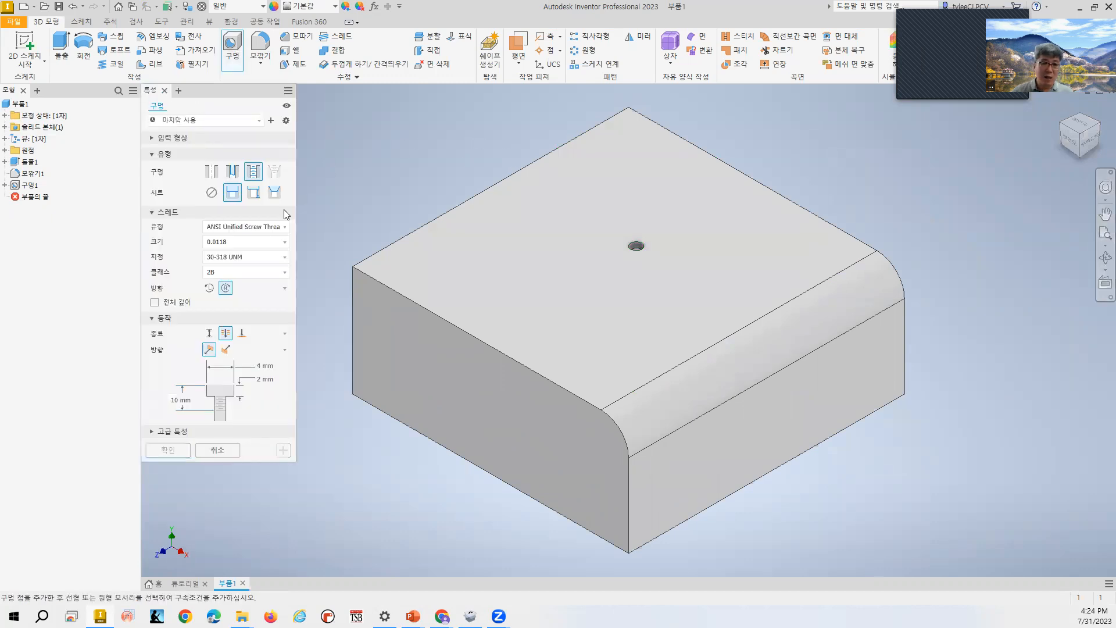
click(275, 243)
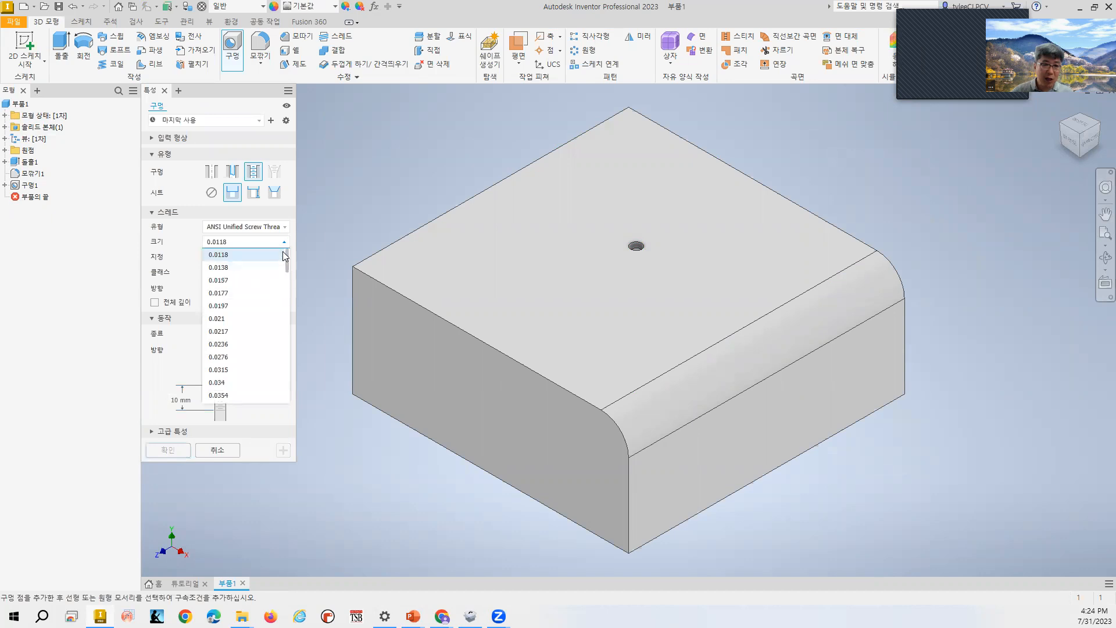
click(279, 229)
click(280, 229)
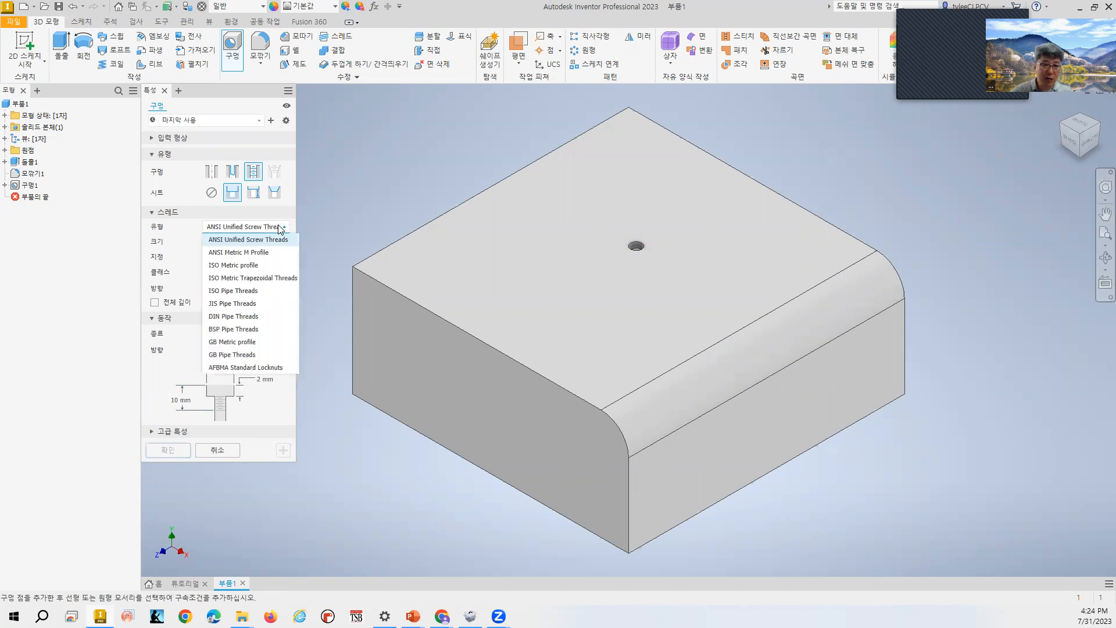
click(269, 253)
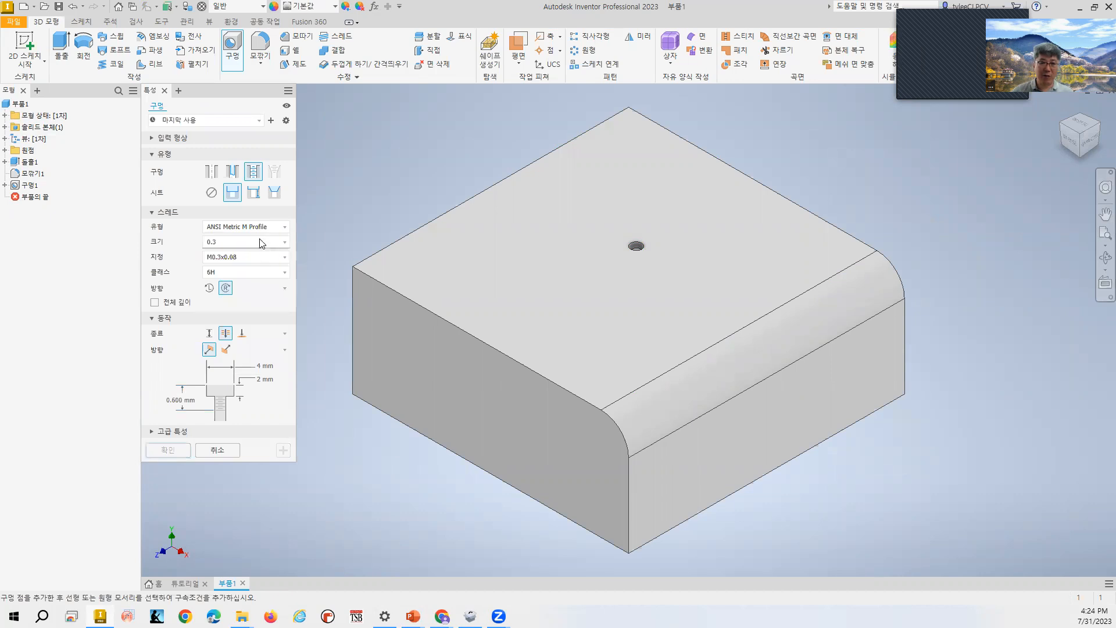
click(260, 242)
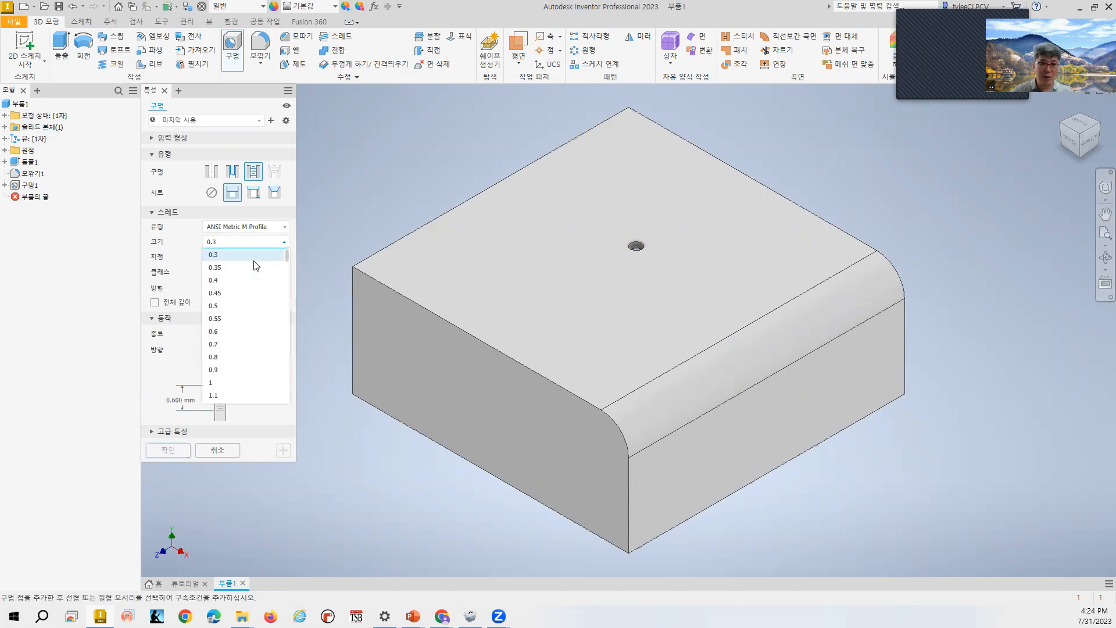
click(267, 382)
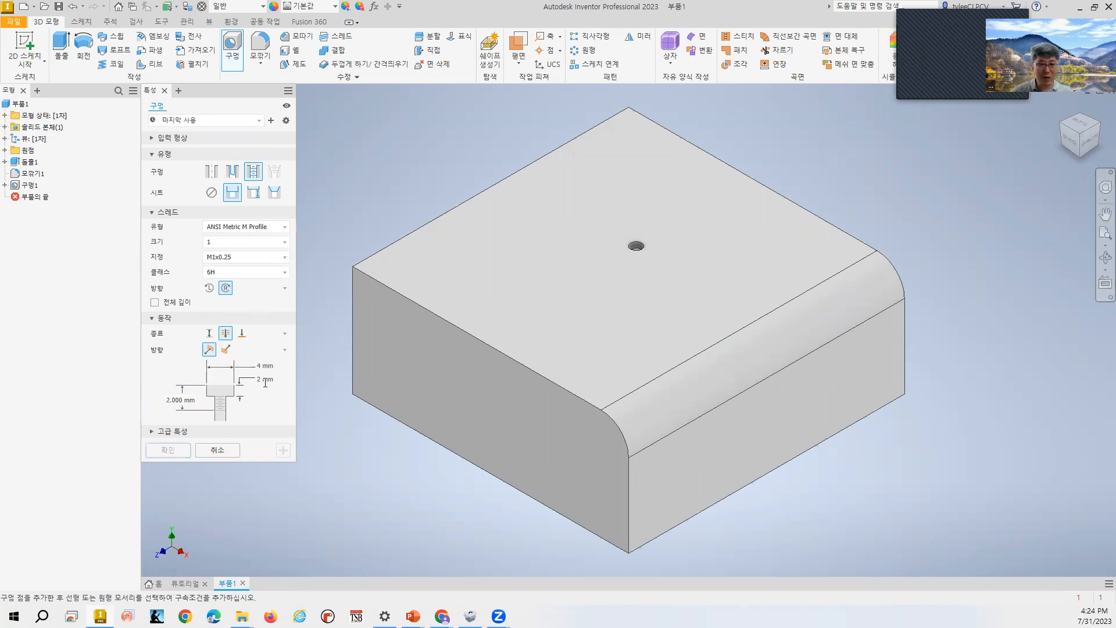
Place the hole on the top face to the left of the existing one, with thread size 5, designation M5x0.5 and class 6H
click(527, 256)
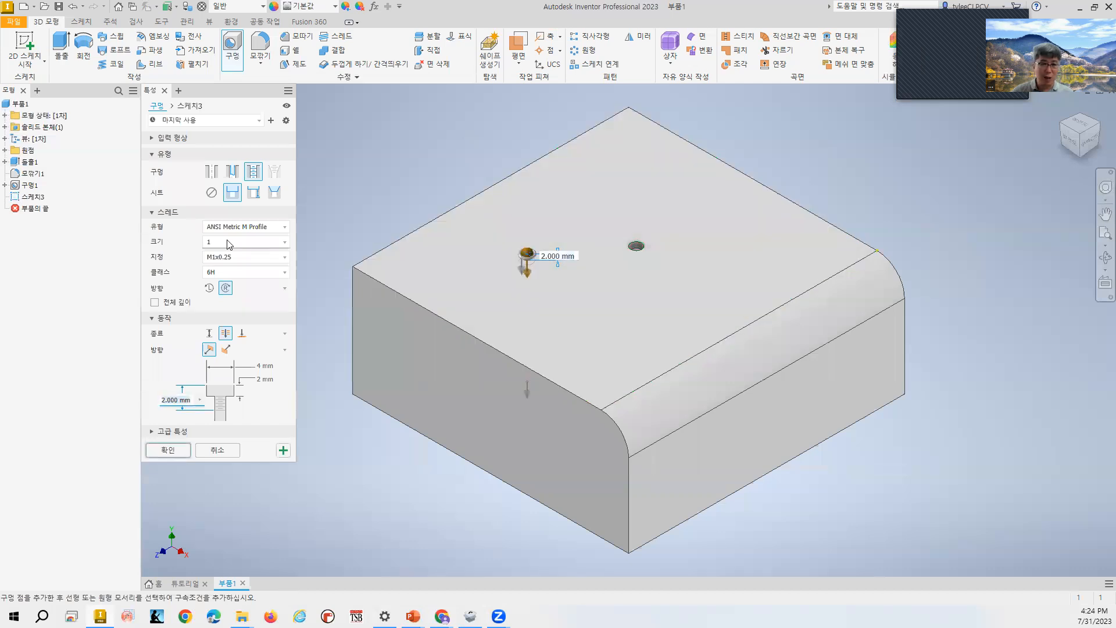
click(228, 243)
scroll(249, 361, down, 2)
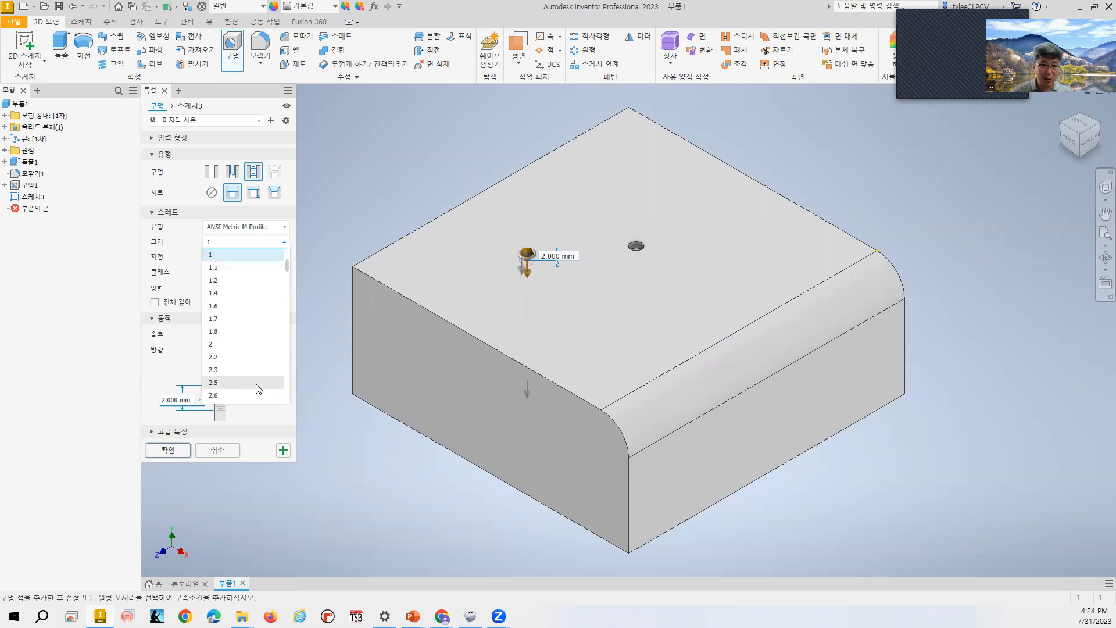
click(250, 382)
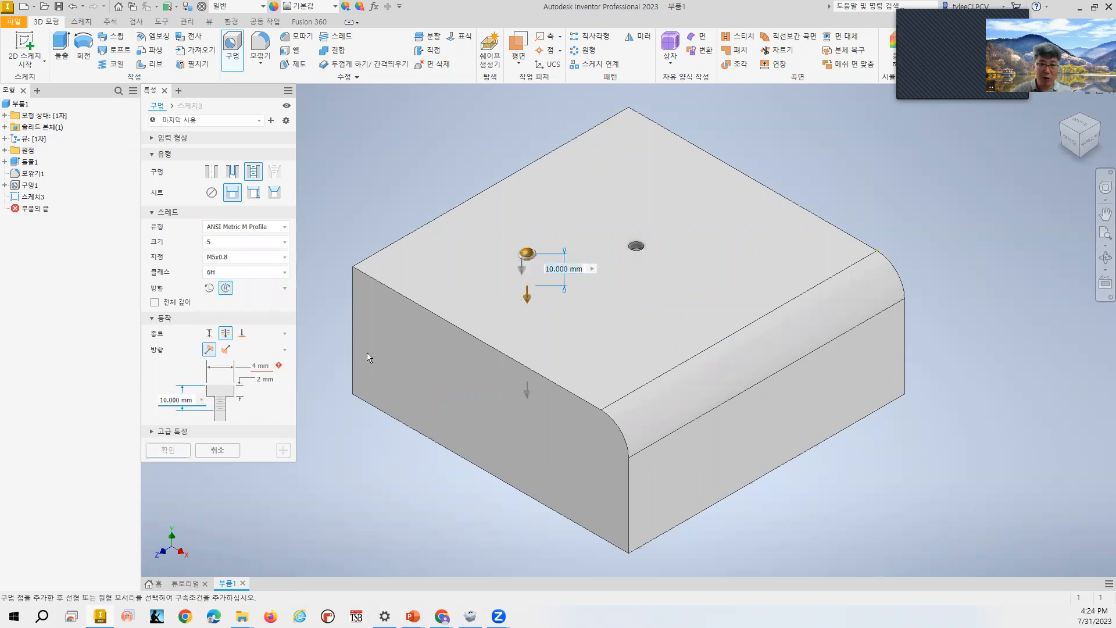
click(254, 257)
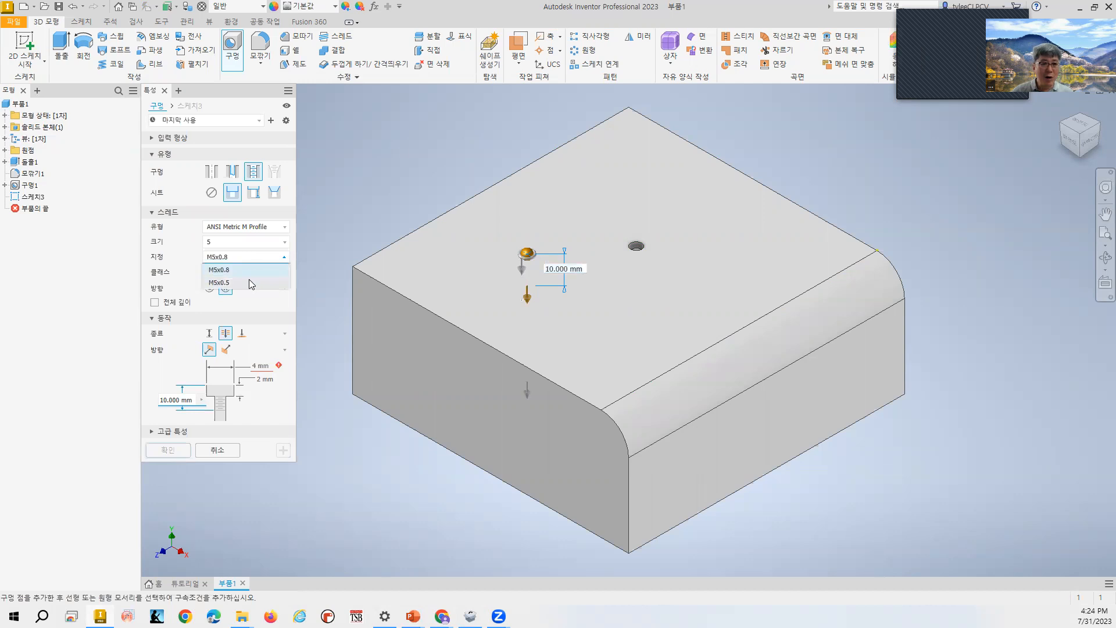
click(250, 282)
click(260, 273)
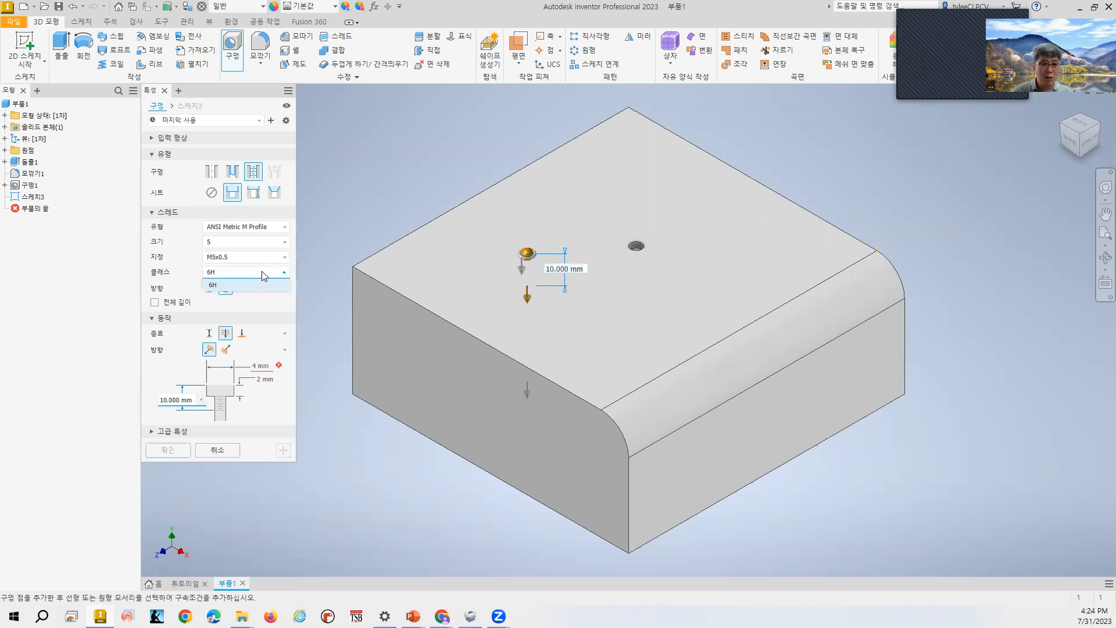
click(257, 284)
Set the counterbore diameter to 10 mm and create the hole
click(261, 365)
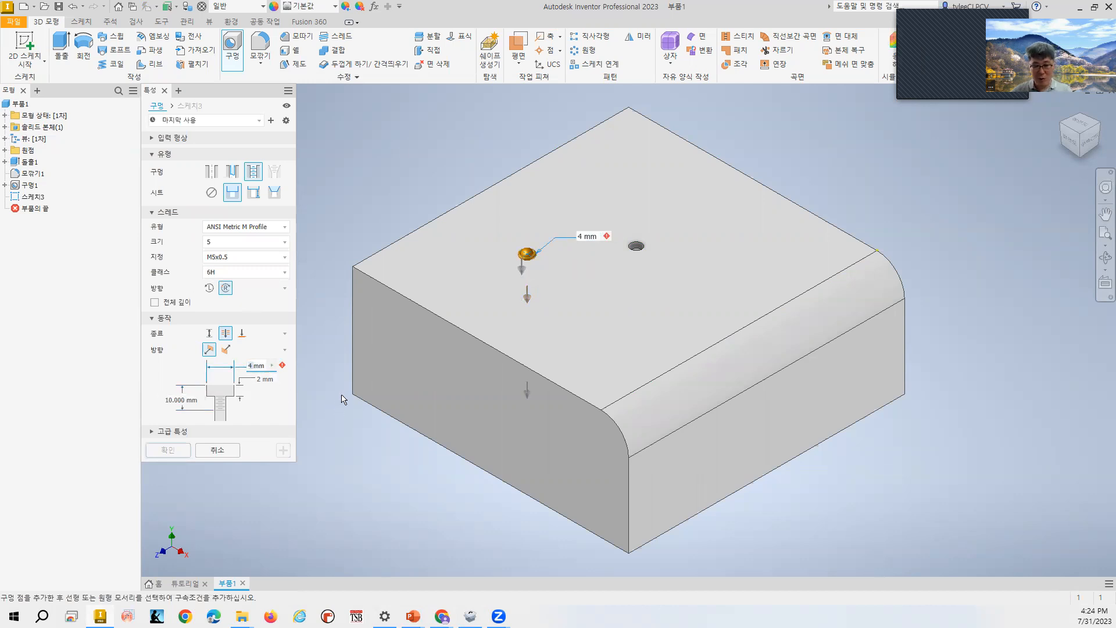
text(10)
key(Return)
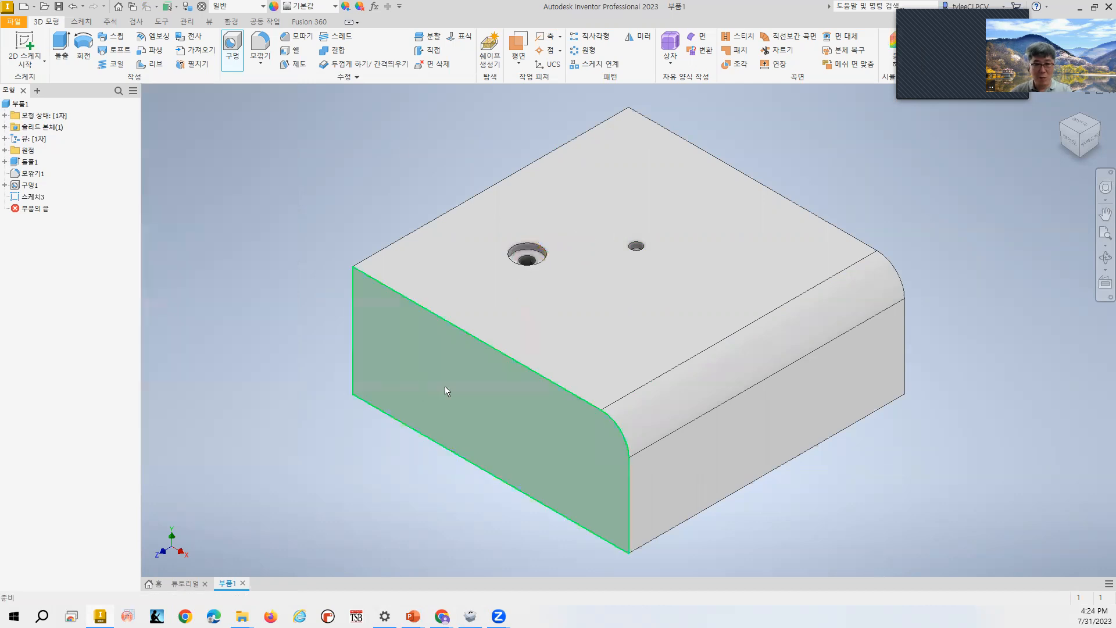
scroll(543, 269, down, 2)
scroll(531, 263, up, 8)
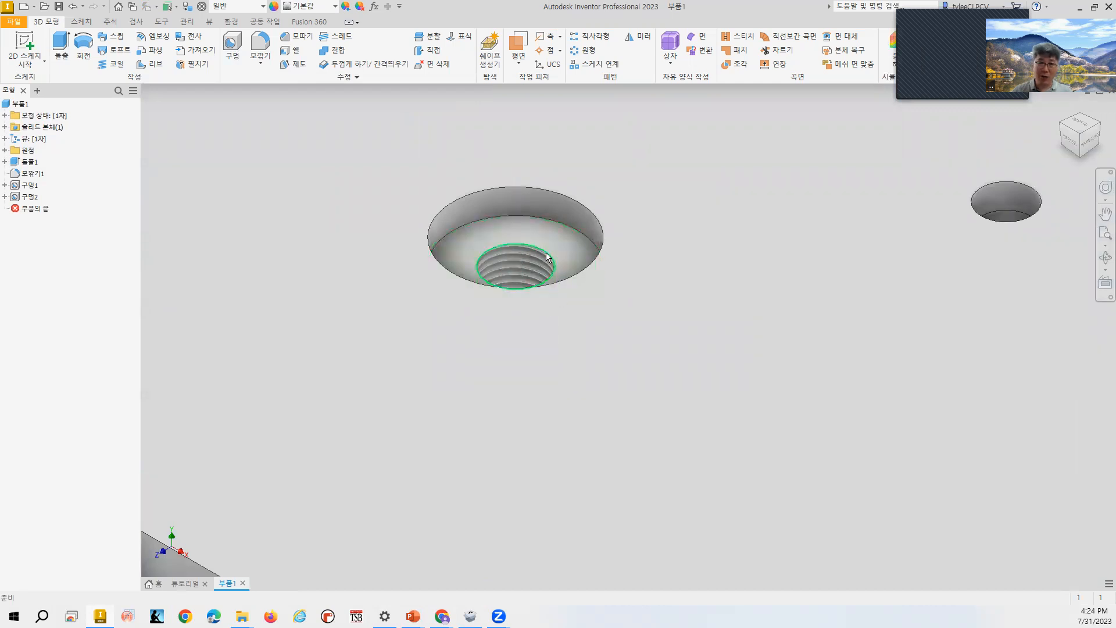
click(5, 196)
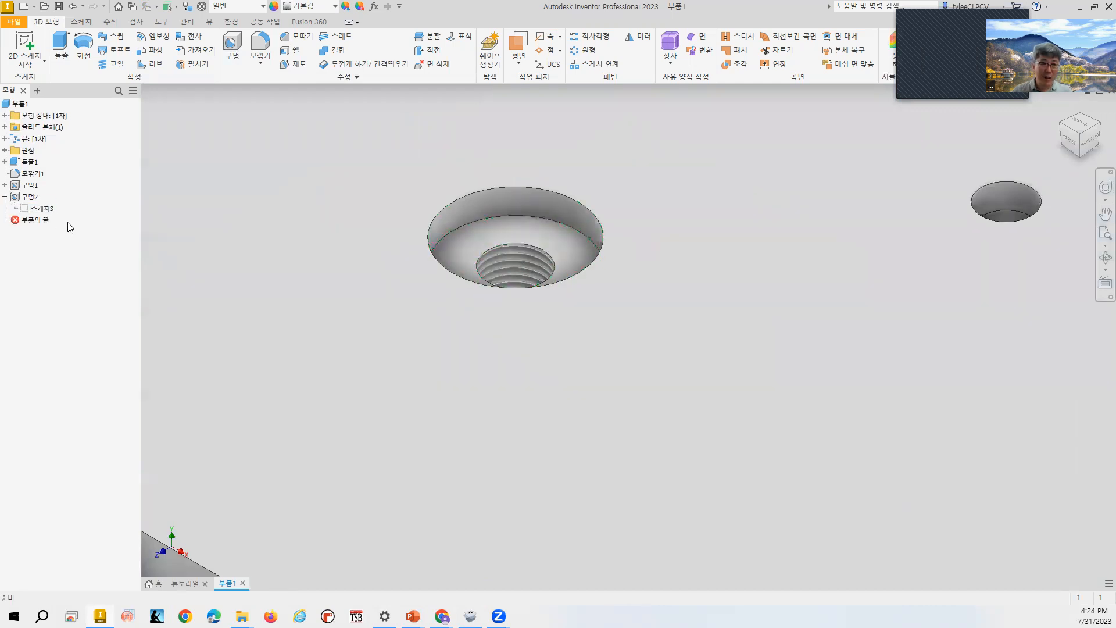
right_click(27, 200)
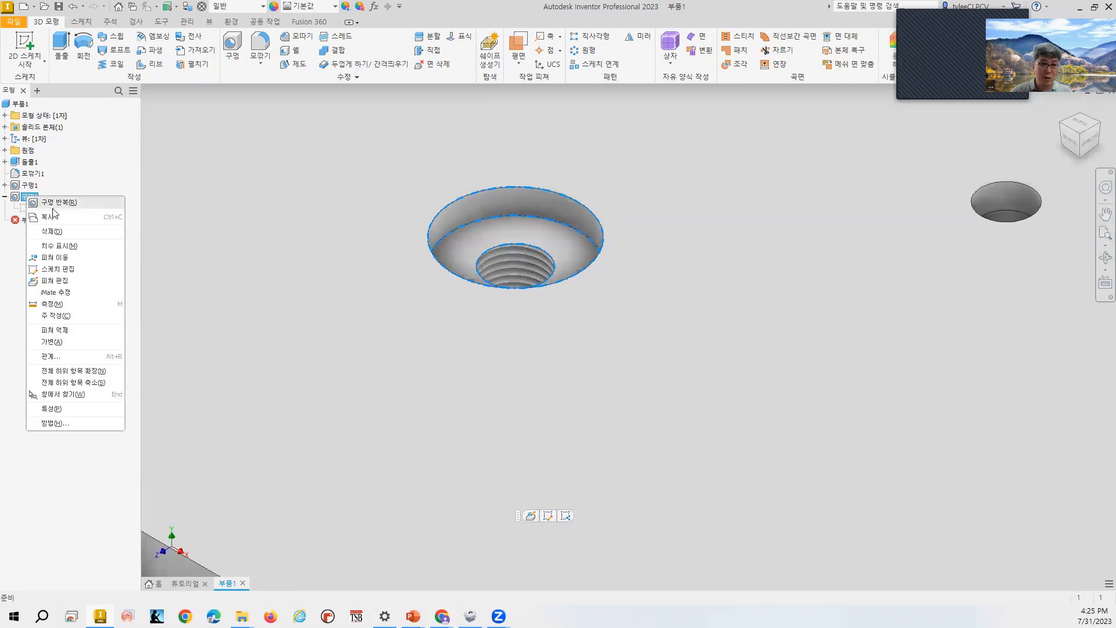
click(17, 204)
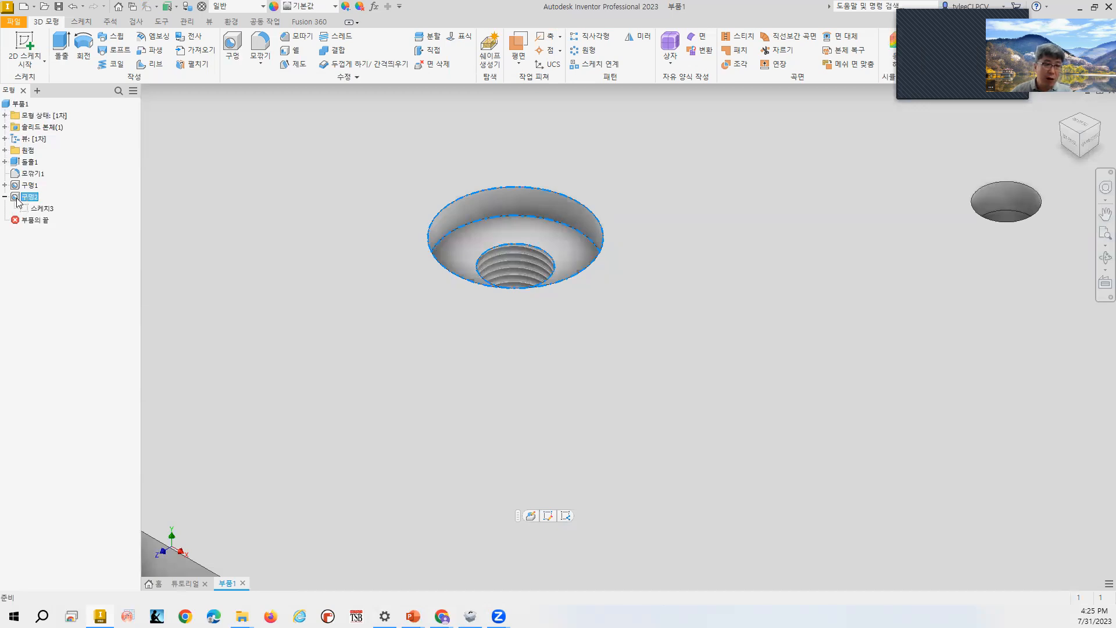
right_click(32, 199)
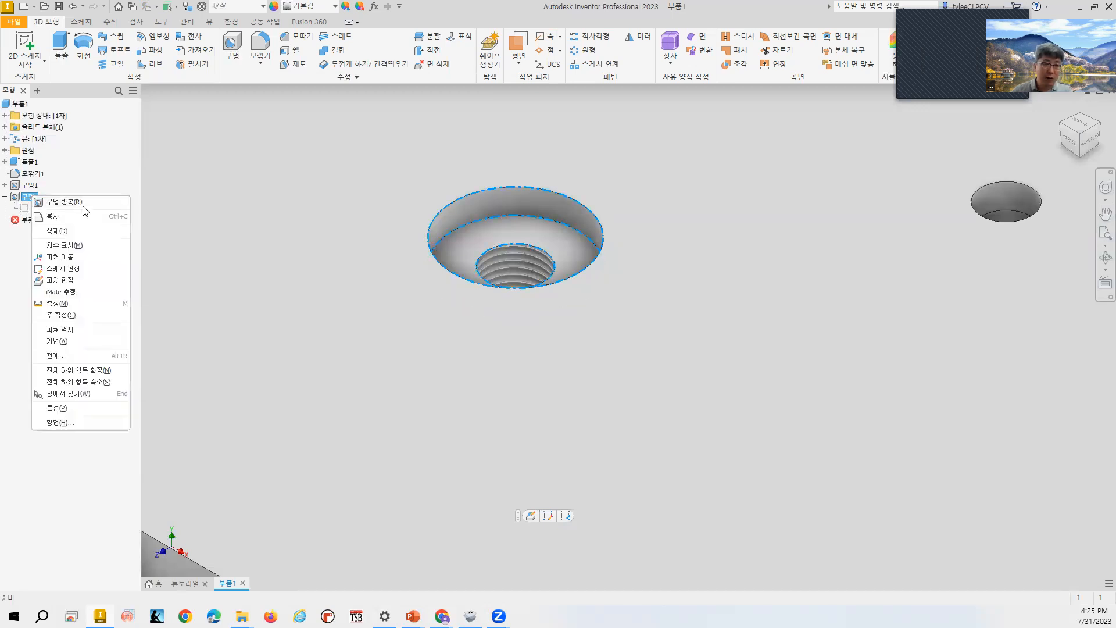
click(103, 412)
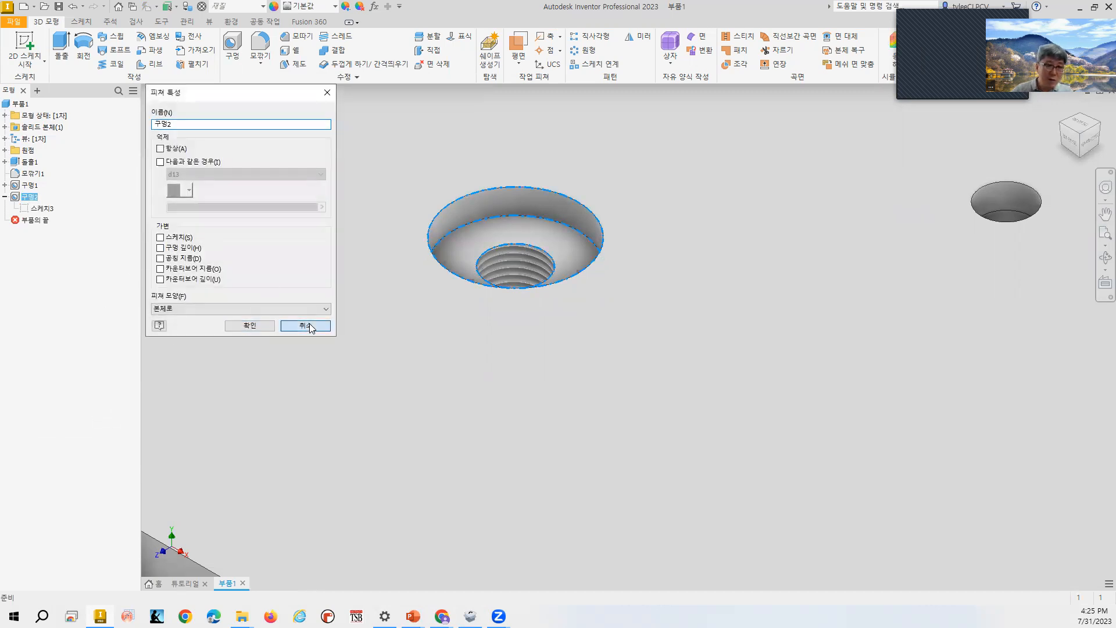
click(302, 325)
Edit the second hole feature to a counterbore depth of 5 mm and a thread depth of 30 mm
right_click(29, 197)
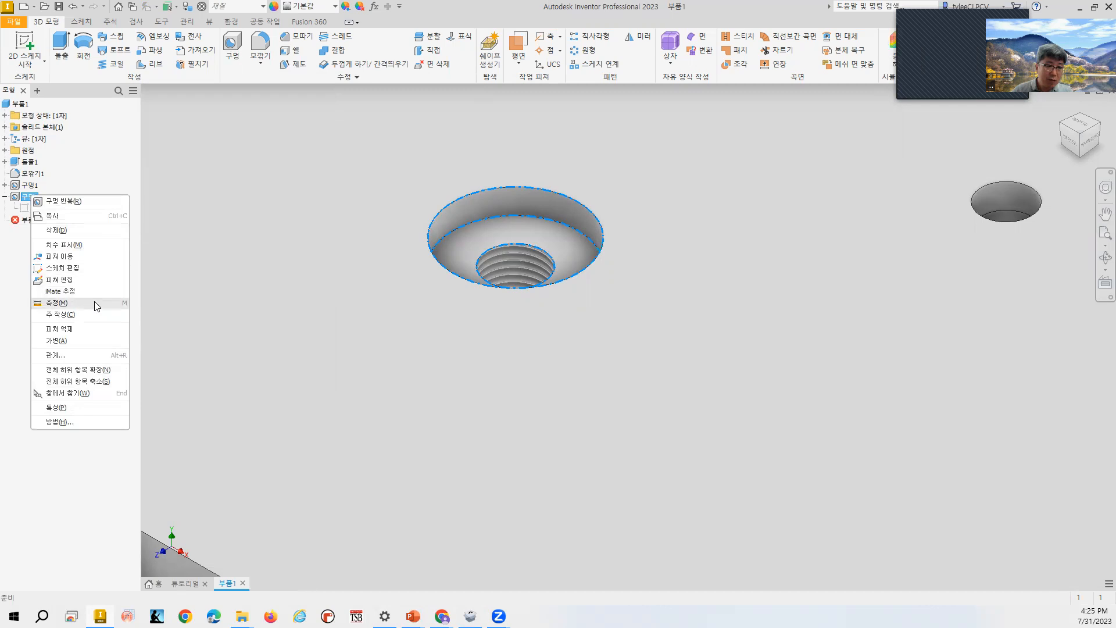
click(90, 279)
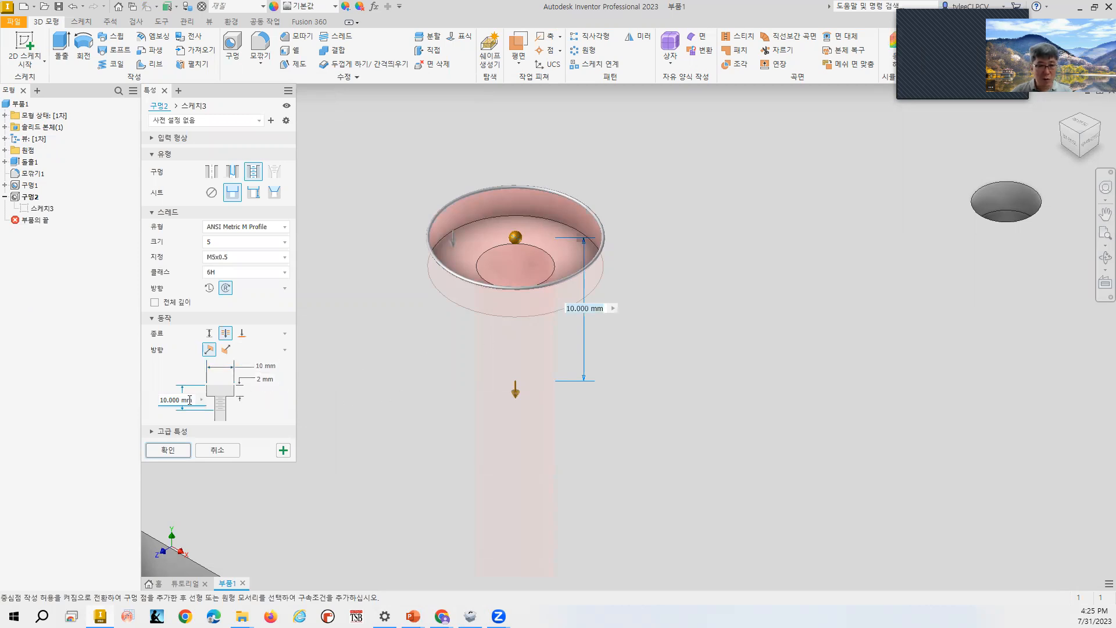
click(258, 378)
text(5)
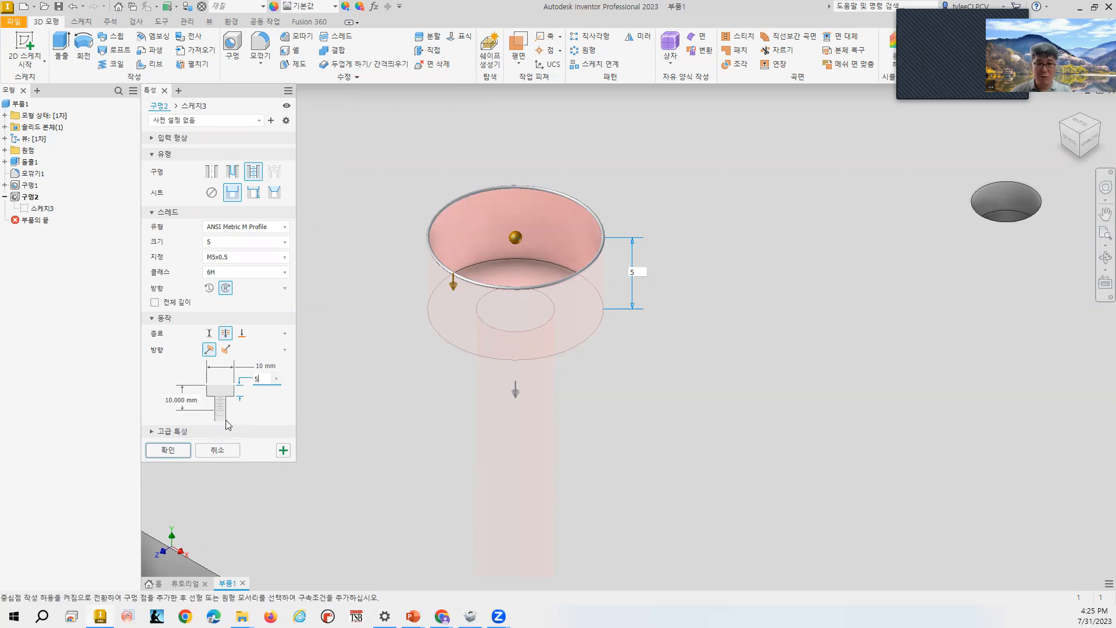
click(174, 400)
text(30)
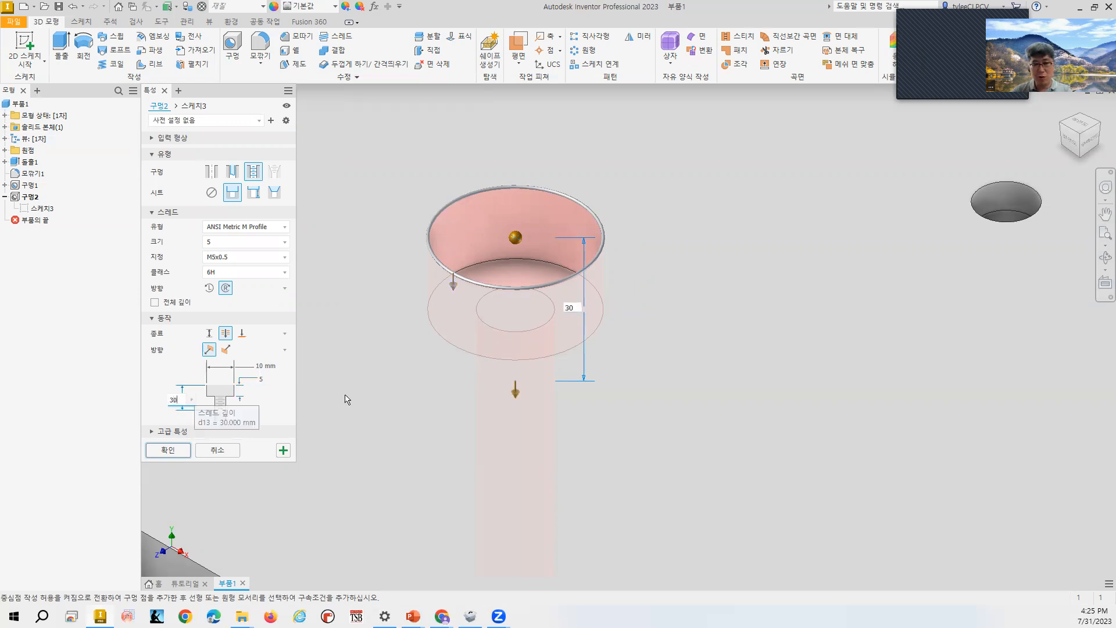
key(Return)
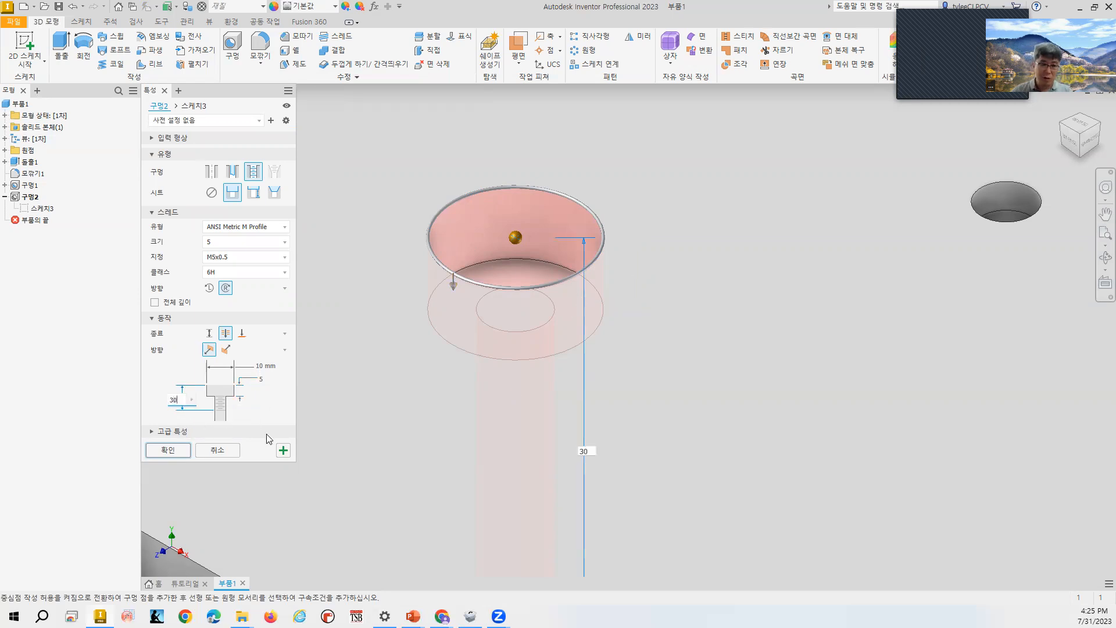
scroll(654, 416, down, 10)
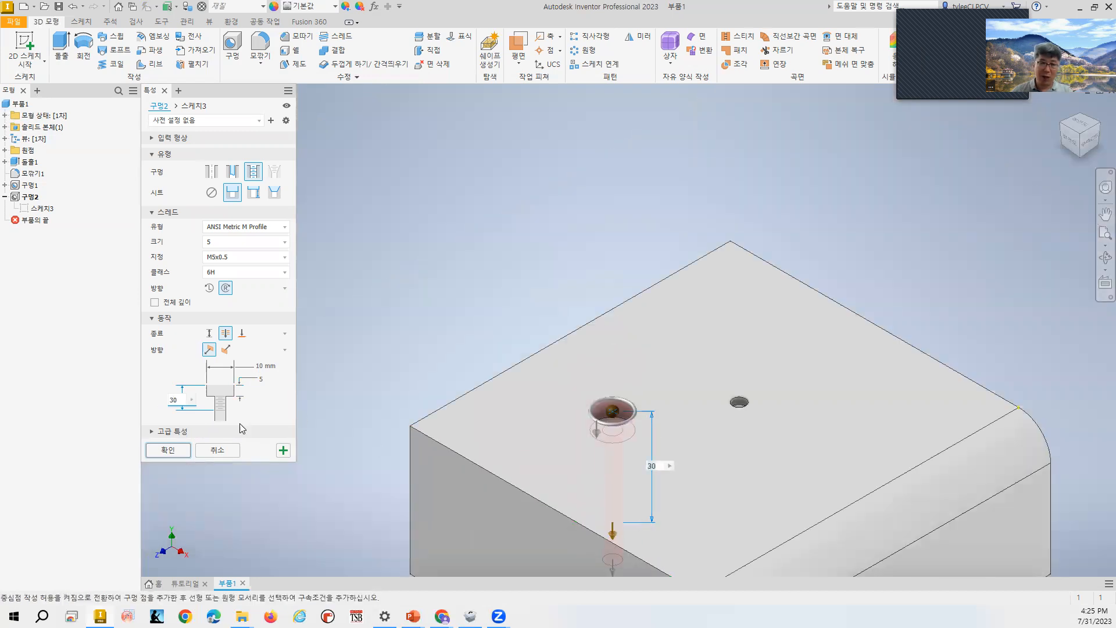
click(180, 451)
scroll(626, 428, up, 5)
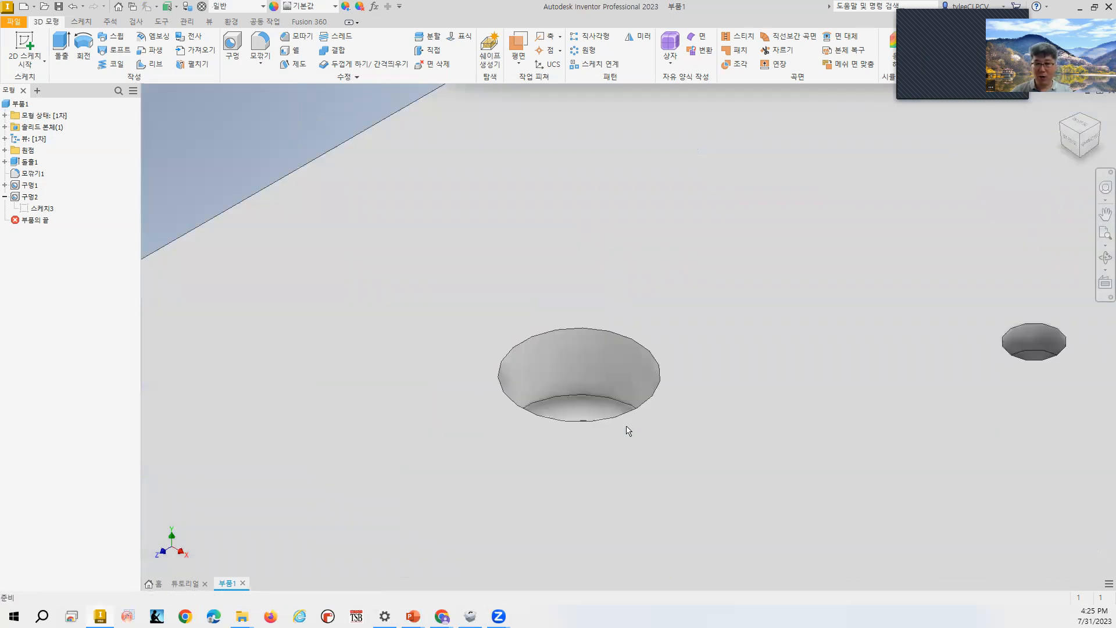
scroll(628, 430, down, 6)
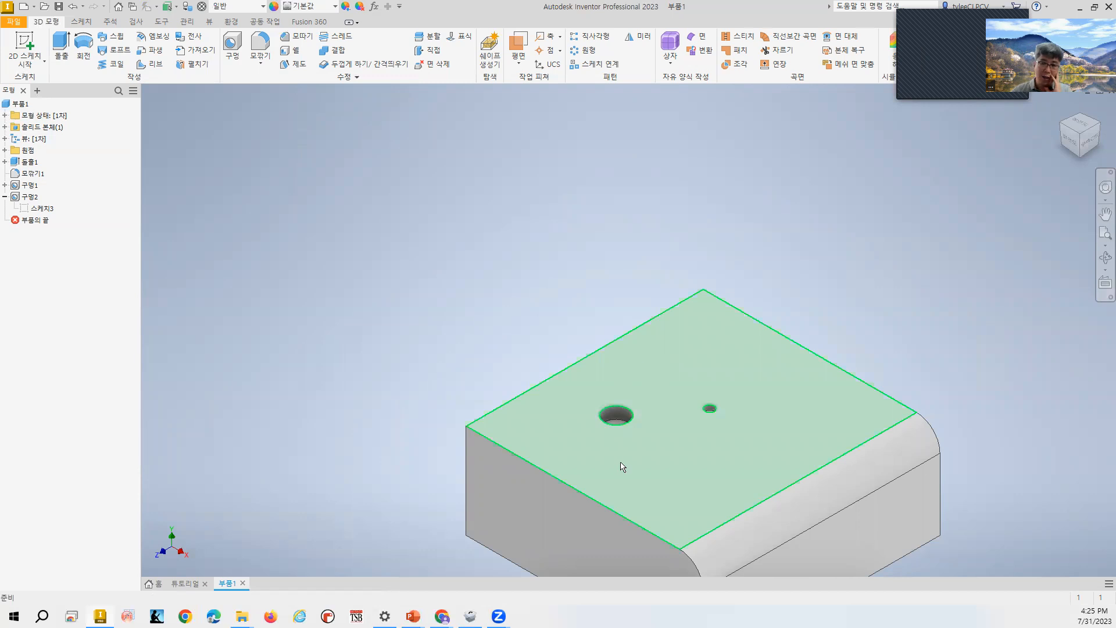
scroll(610, 451, down, 3)
scroll(601, 446, up, 6)
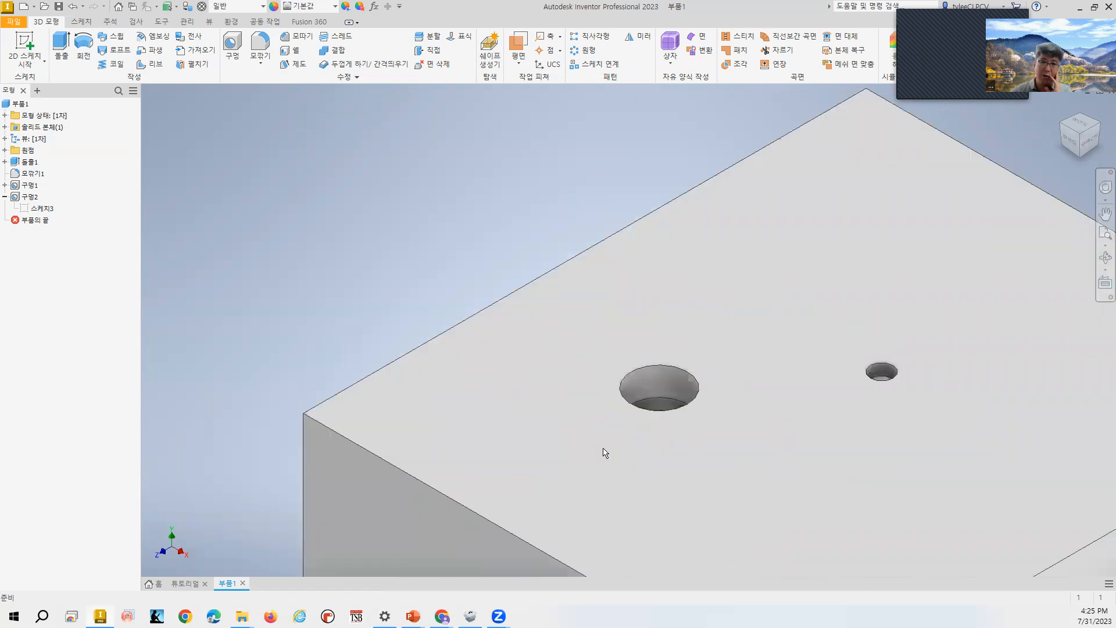
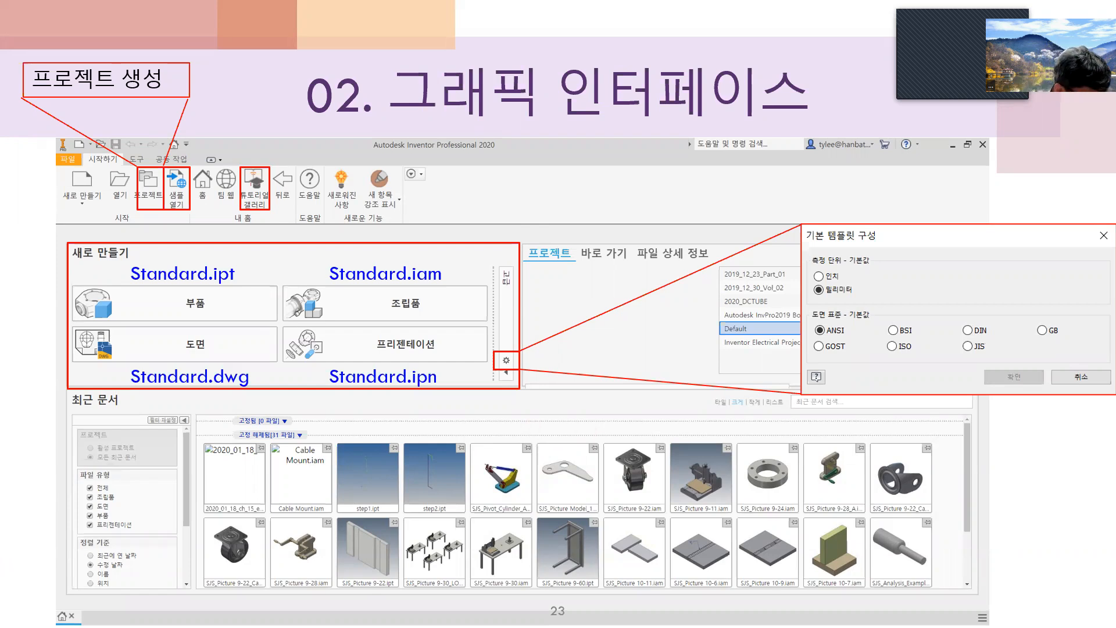
Switch to Inventor, close the block part without saving along with the tutorial page, and restore the window to a smaller size
key(alt+Tab)
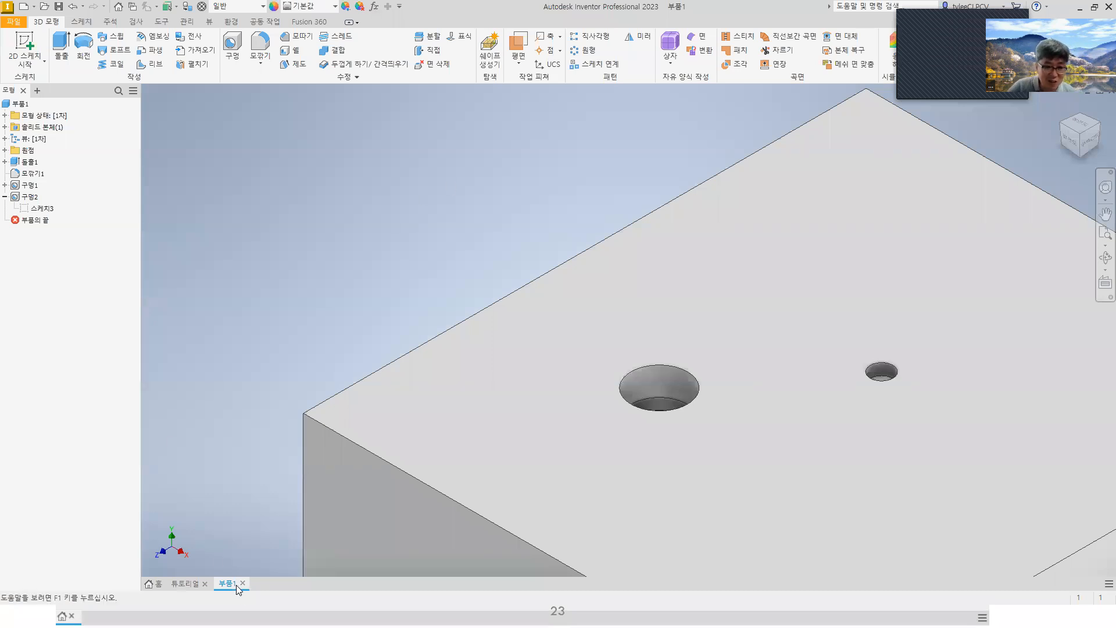
click(242, 583)
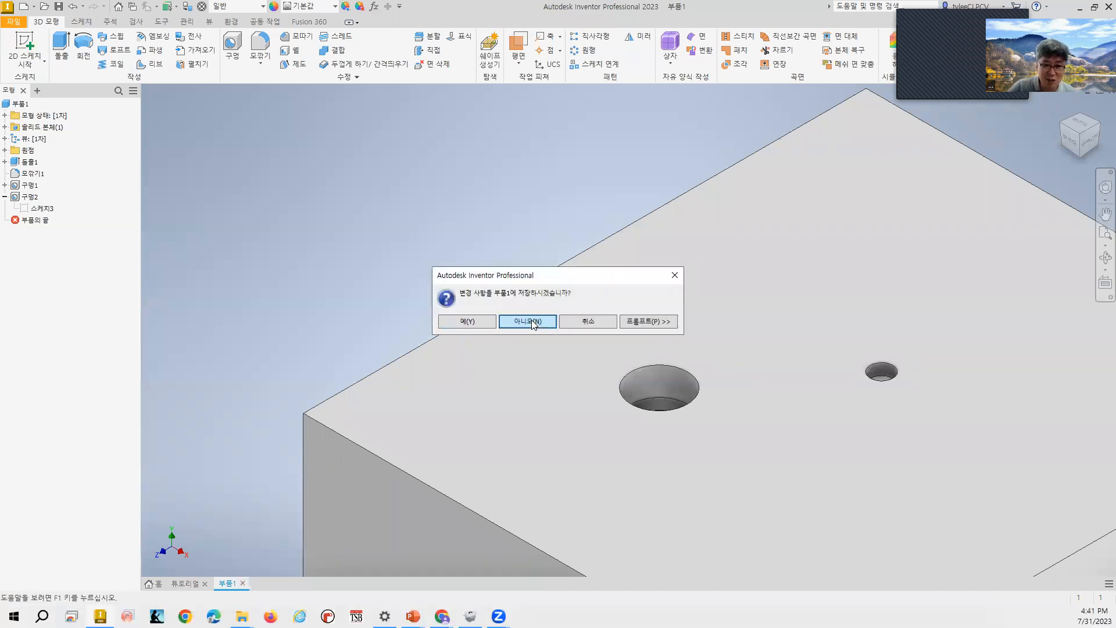
click(533, 323)
click(62, 583)
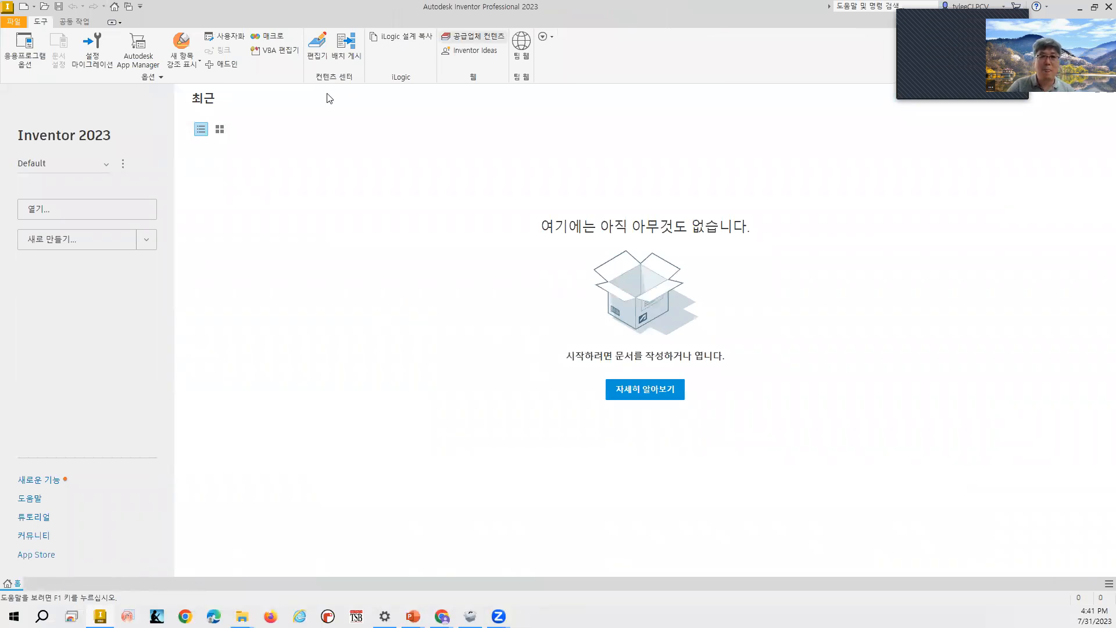
double_click(687, 6)
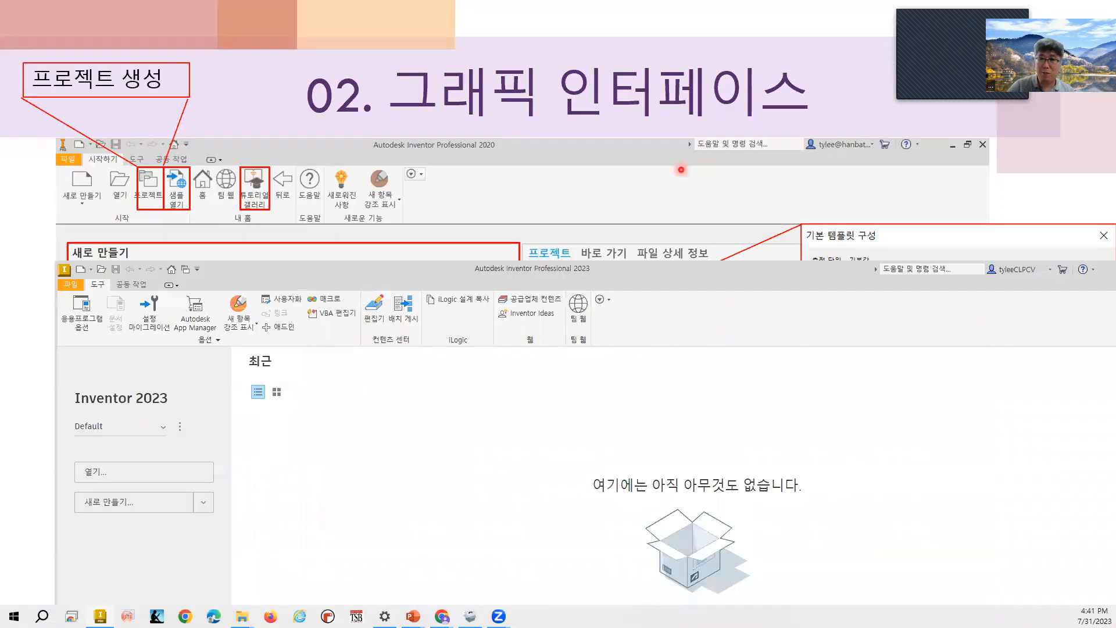
Maximize the window and examine the home page's recent-document views and panel visibility options
double_click(728, 270)
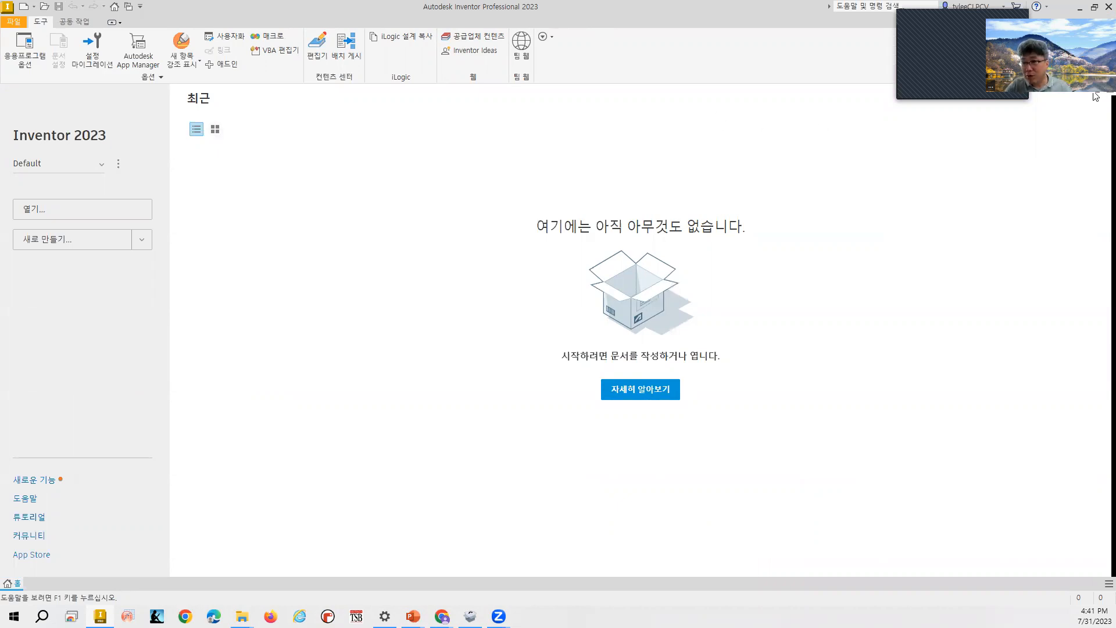
click(1105, 584)
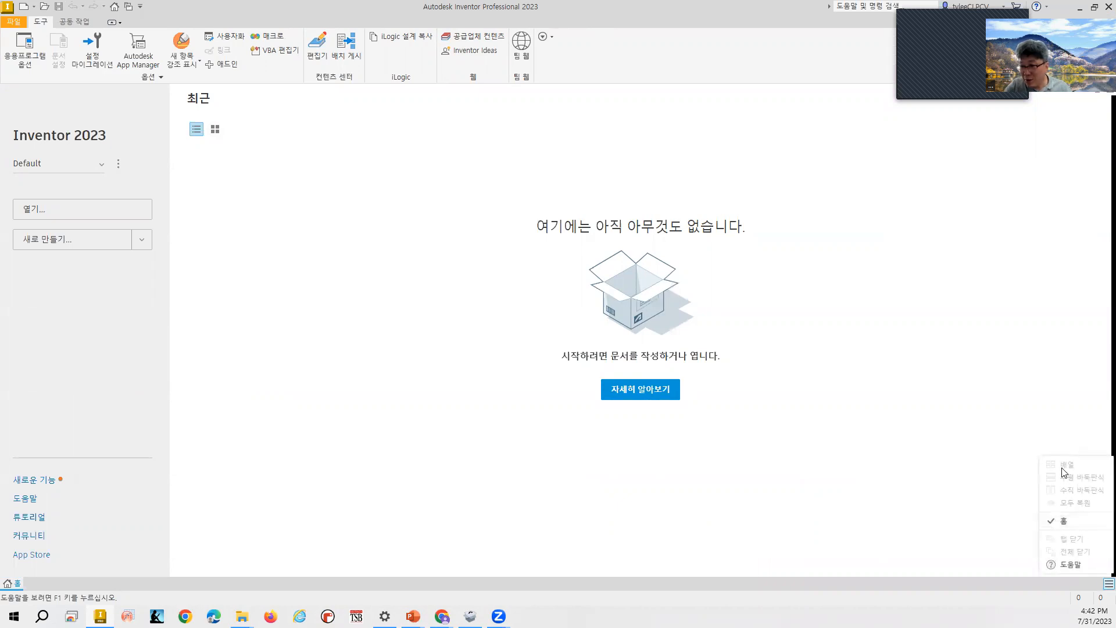
click(56, 373)
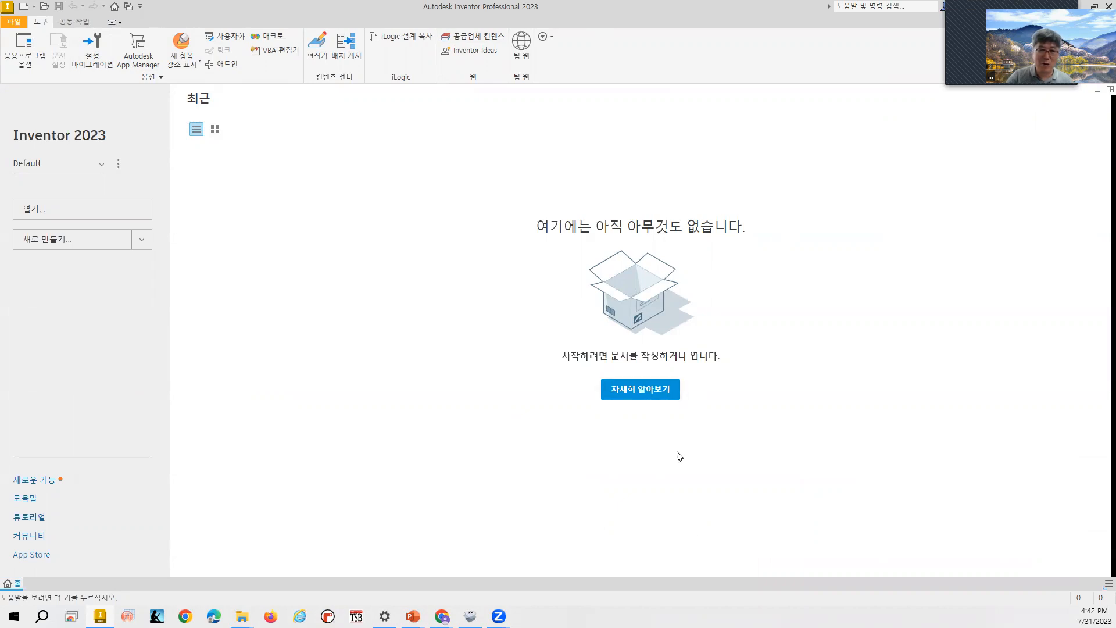
click(215, 131)
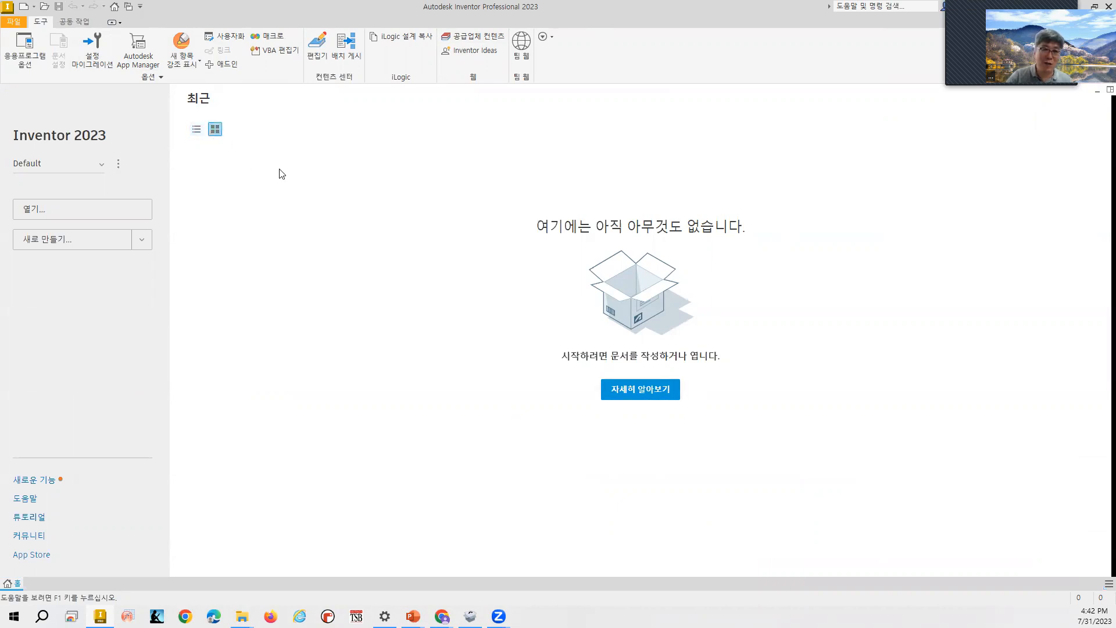
click(196, 130)
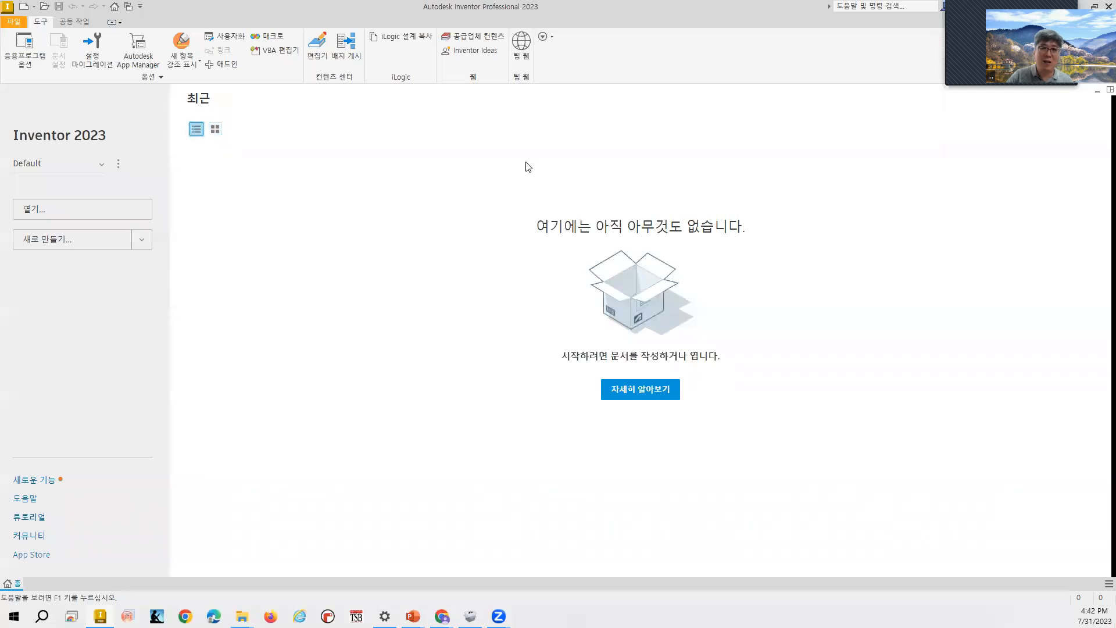
click(546, 37)
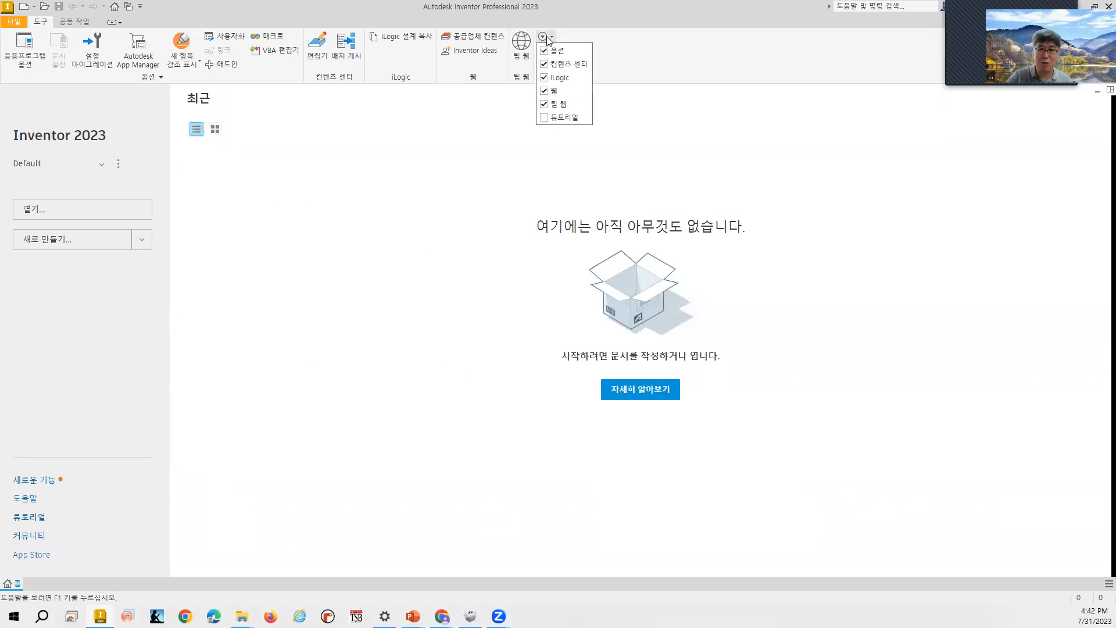
click(668, 54)
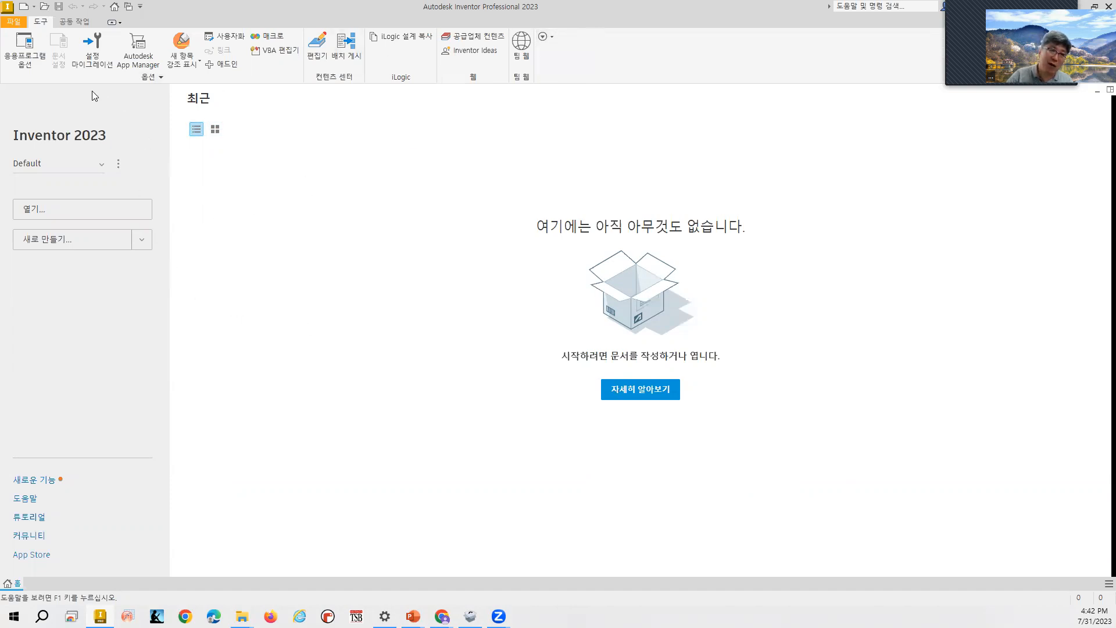
Examine the new-file options for assemblies, drawings, parts and presentations in both places that offer them
click(14, 25)
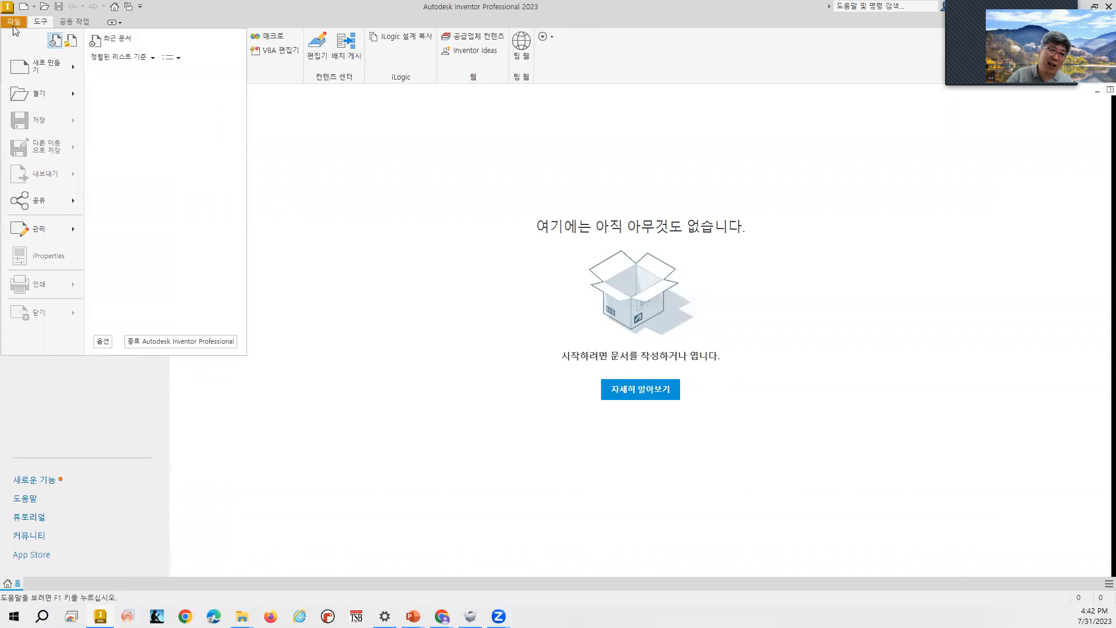
mouse_move(39, 71)
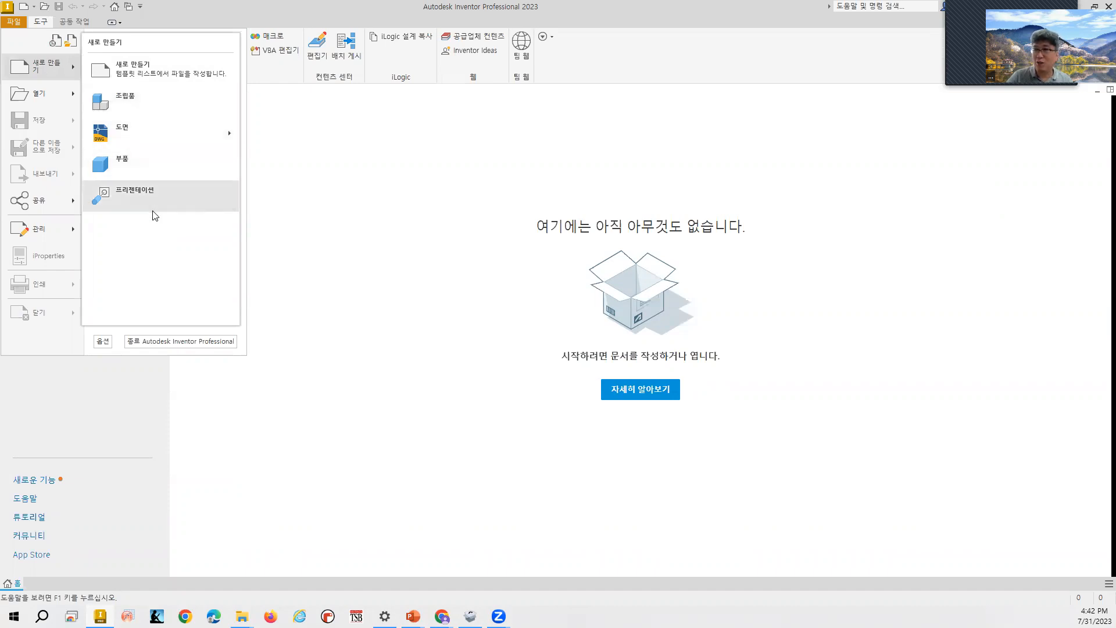
mouse_move(152, 136)
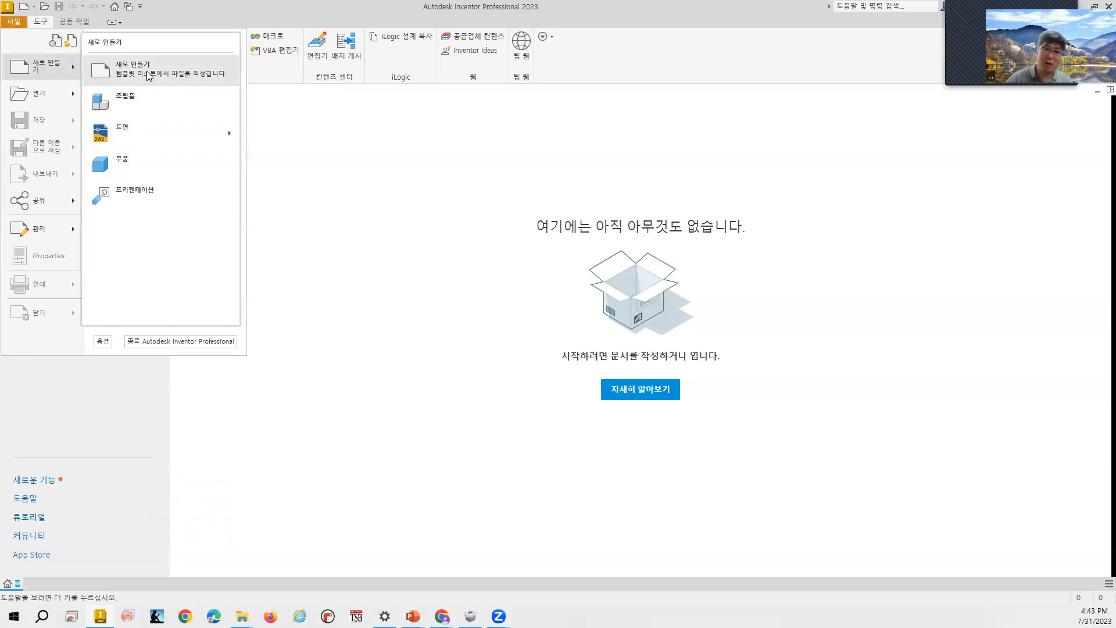
click(14, 23)
click(13, 24)
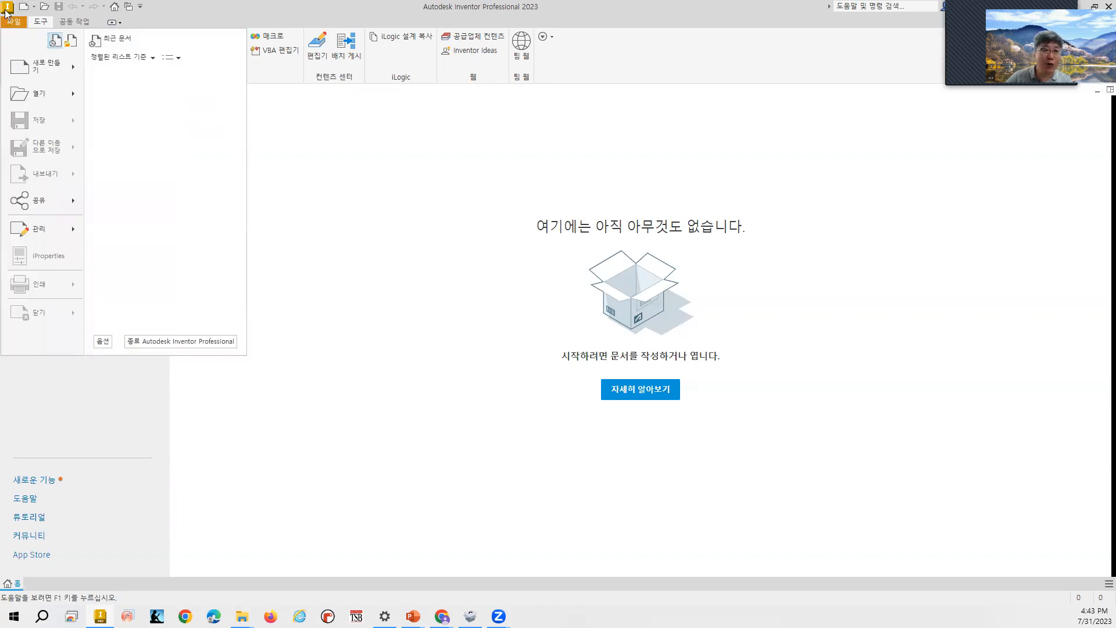
click(193, 18)
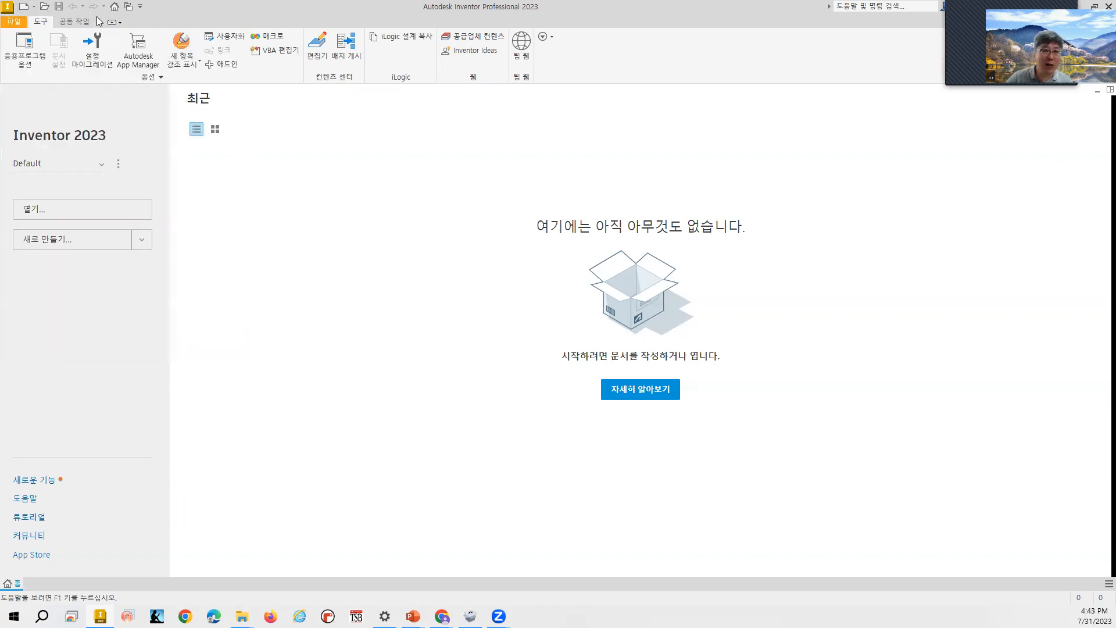
click(34, 7)
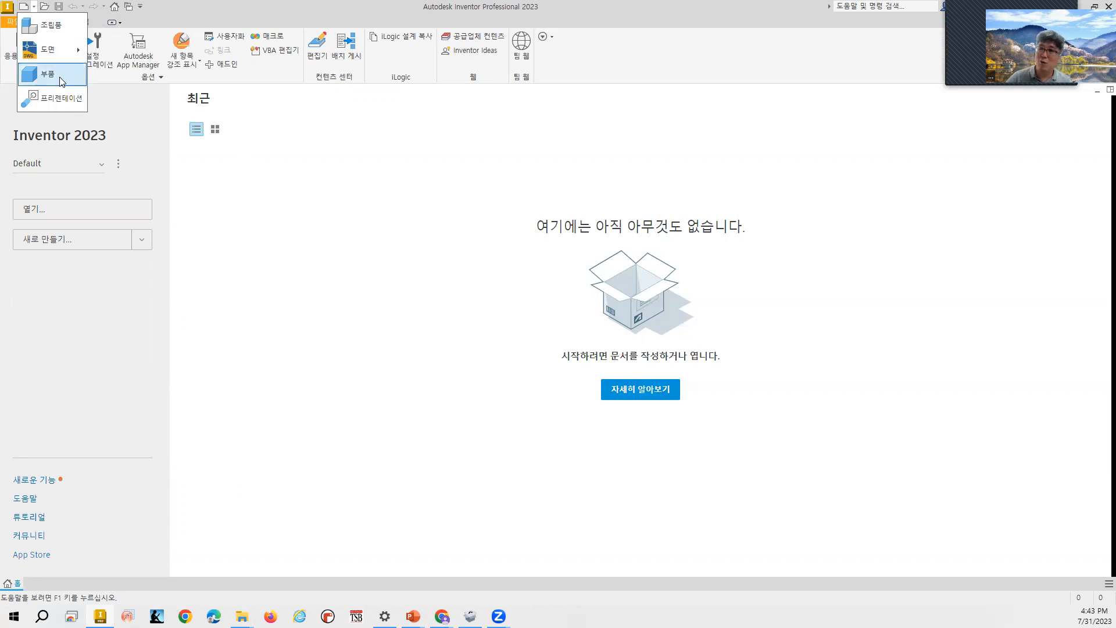
click(278, 3)
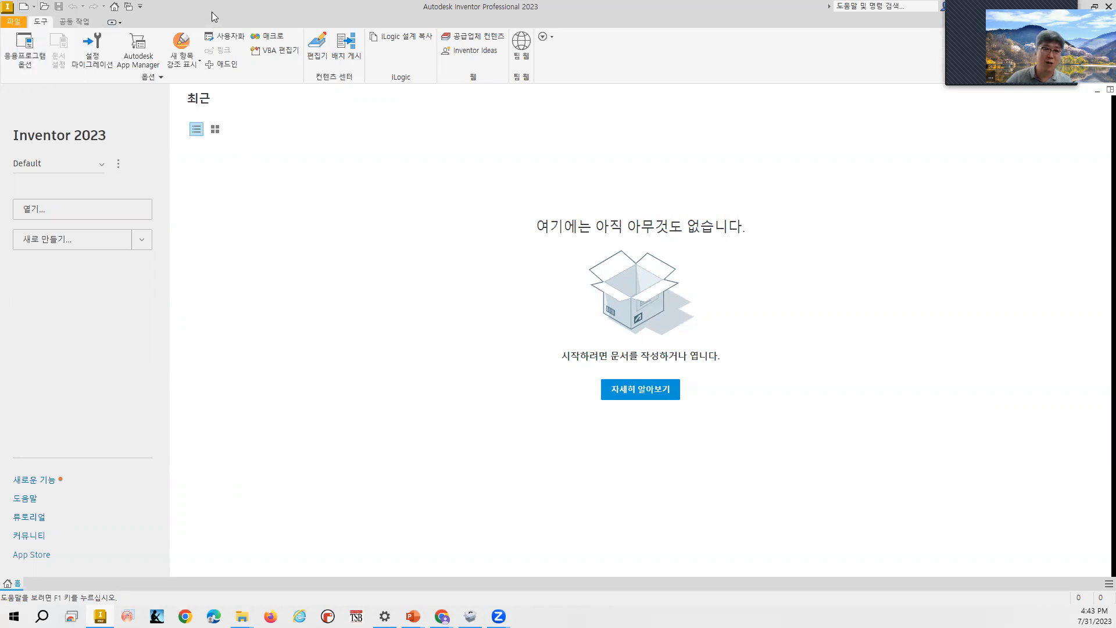
Start a new file from the template list, enlarge the dialog and give the template area more width
click(14, 21)
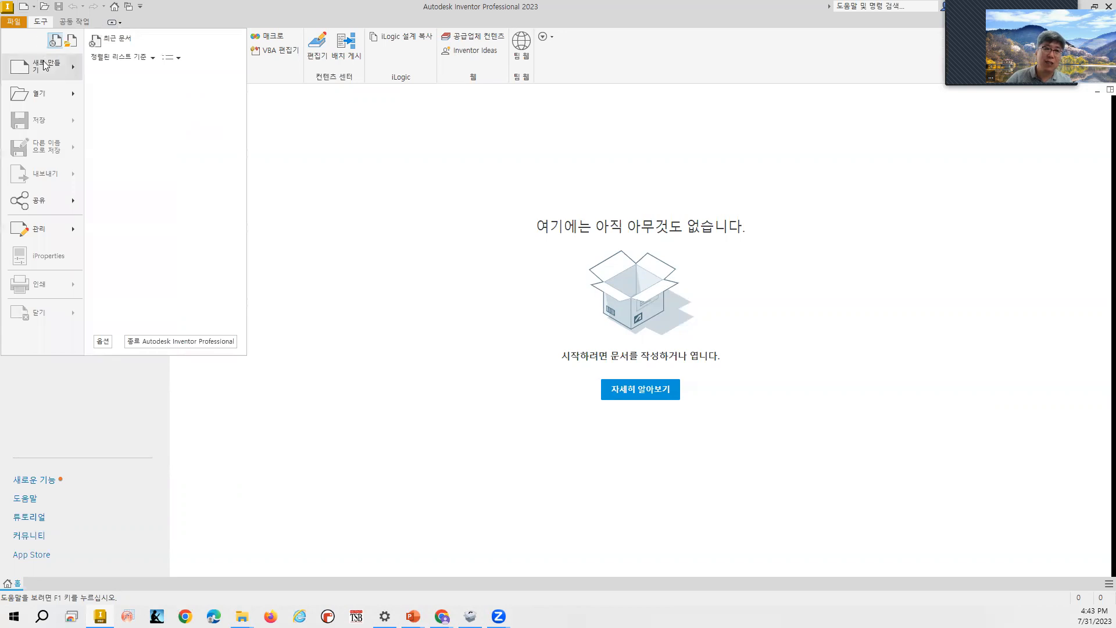
mouse_move(44, 66)
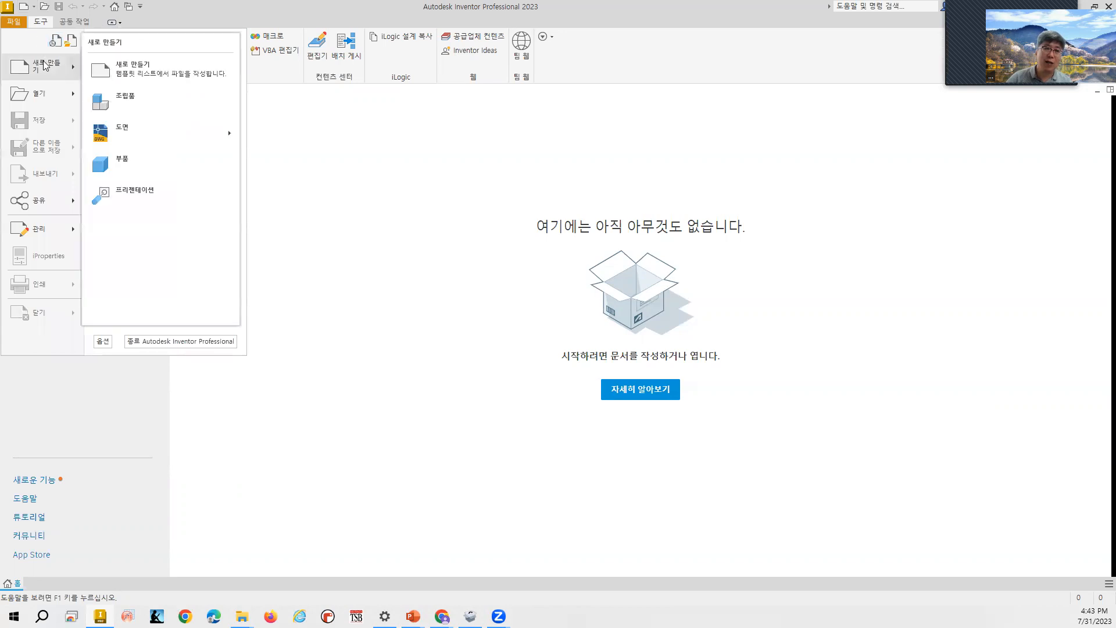
click(141, 72)
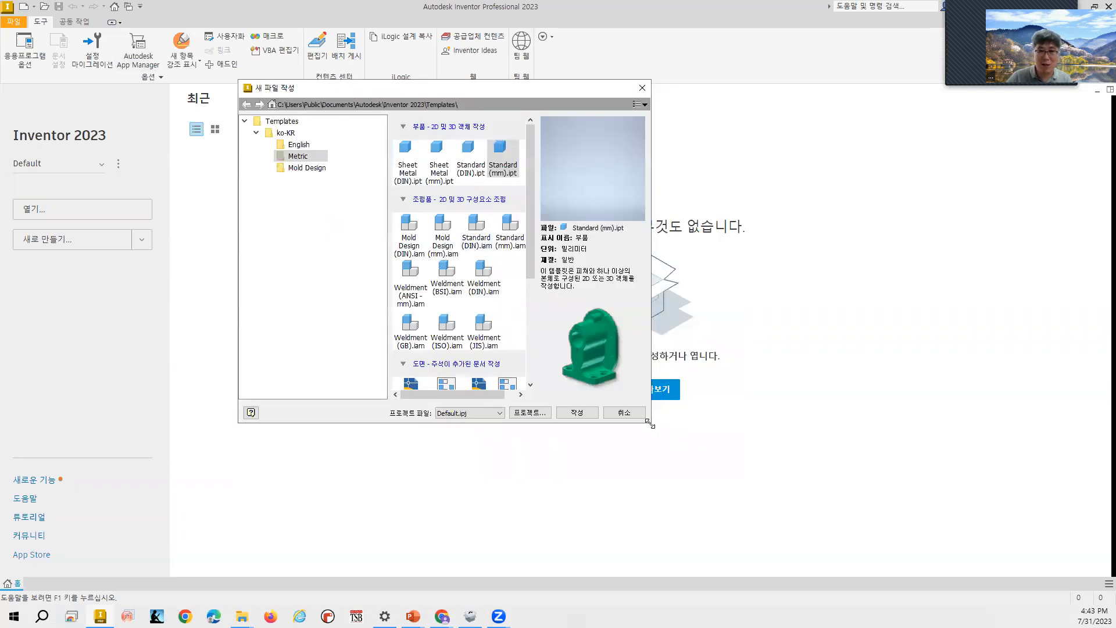
drag(649, 424, 800, 518)
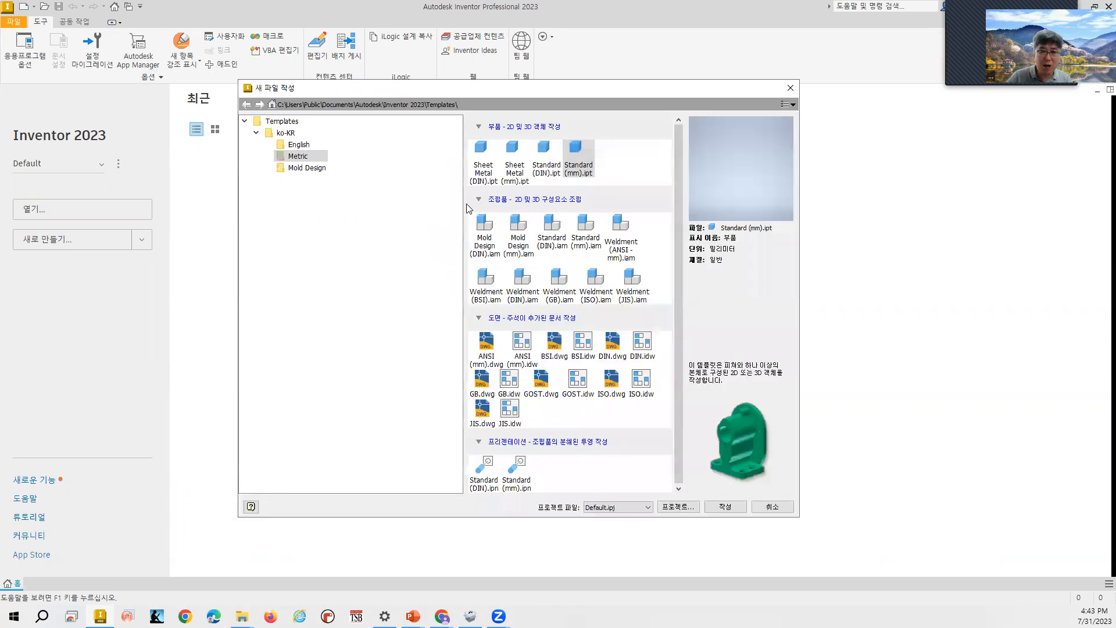
drag(464, 209, 407, 212)
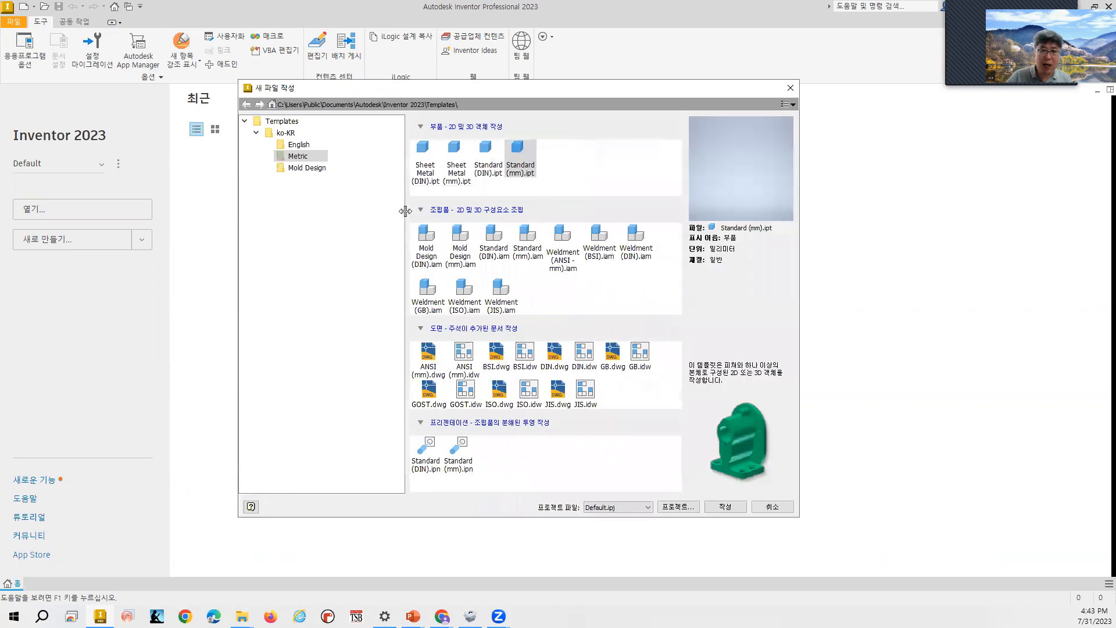
Examine the templates directly in the ko-KR folder, including the details of Standard.ipt
key(Up)
key(Up)
key(Up)
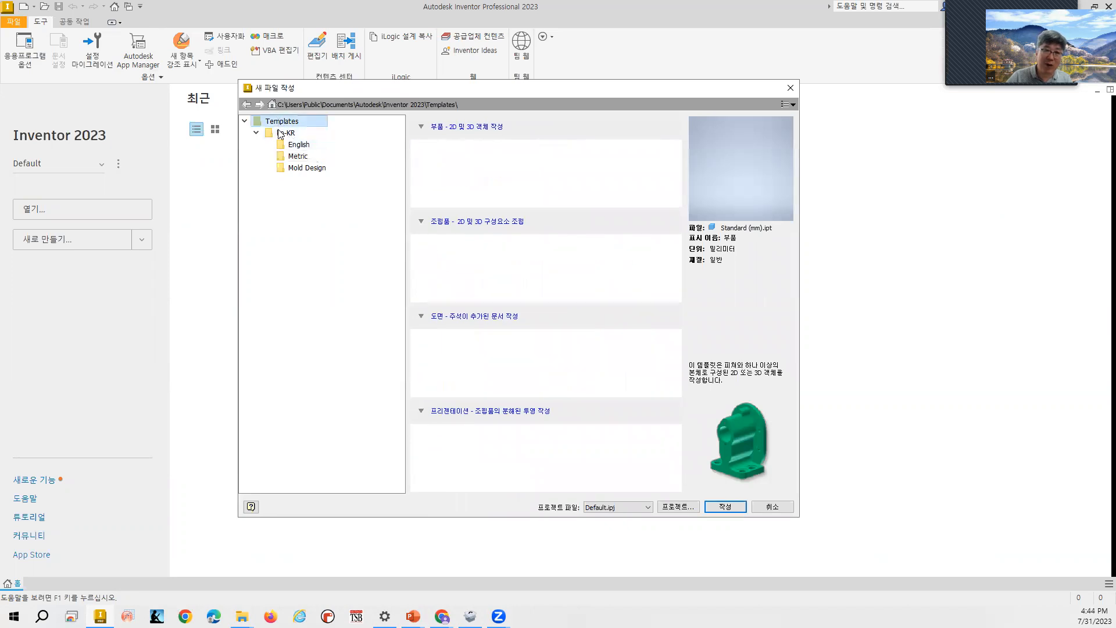
click(256, 133)
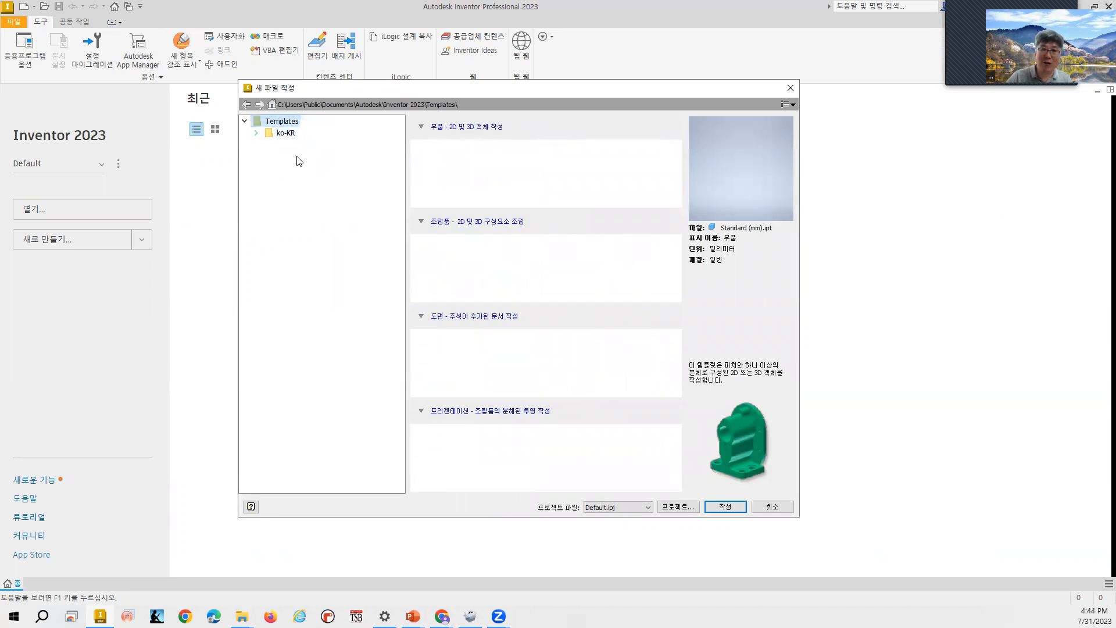
click(285, 133)
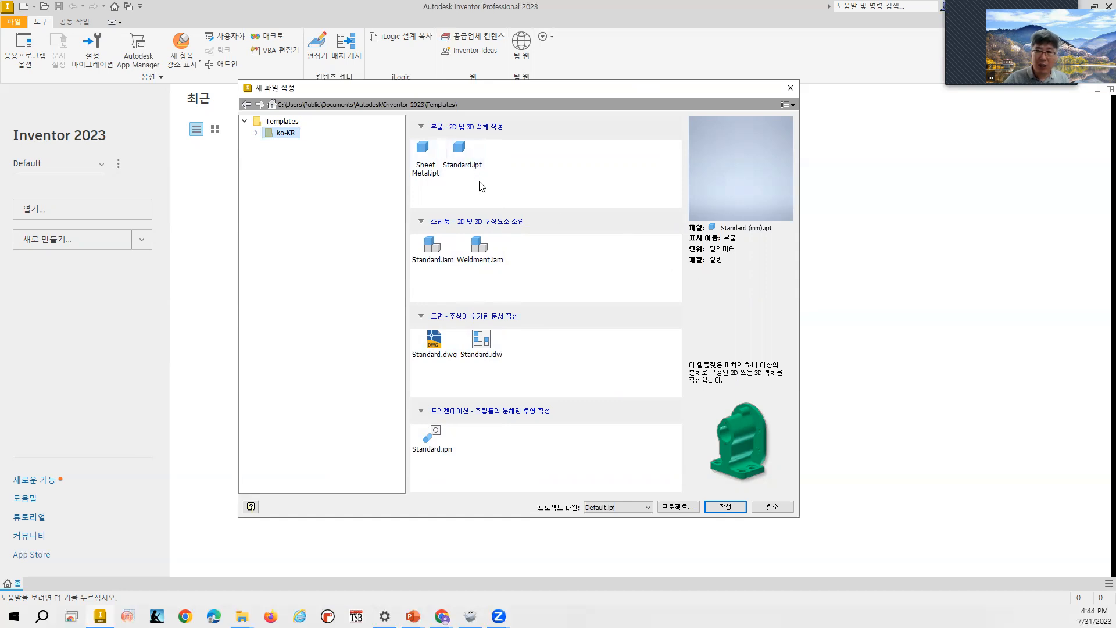
click(464, 158)
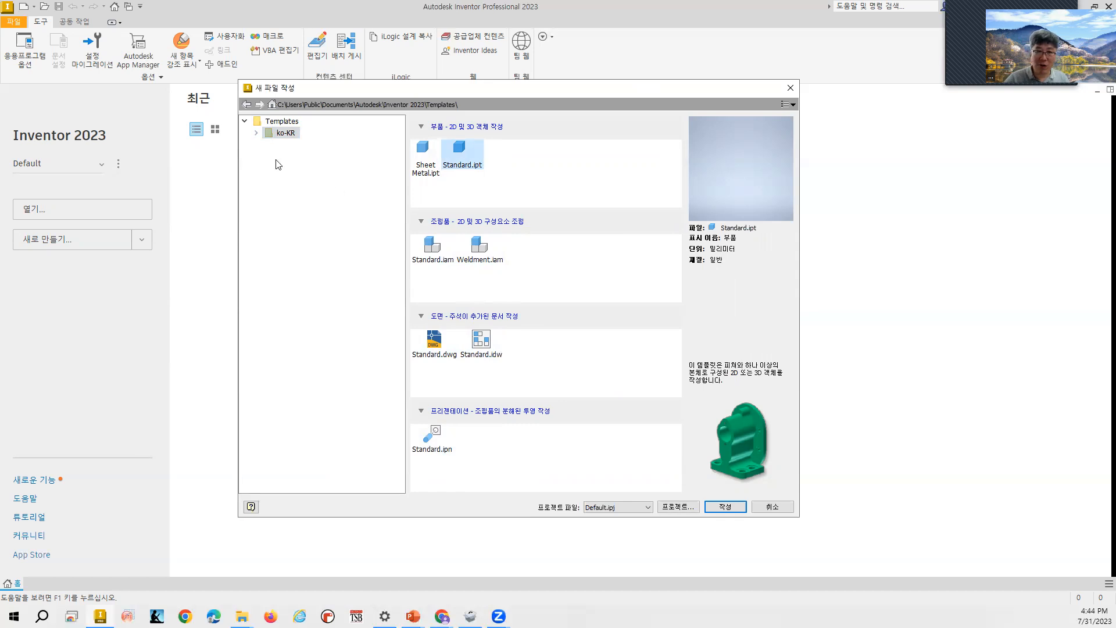
Expand the ko-KR folder and compare its English and Metric template sets with the default templates
click(256, 134)
click(299, 145)
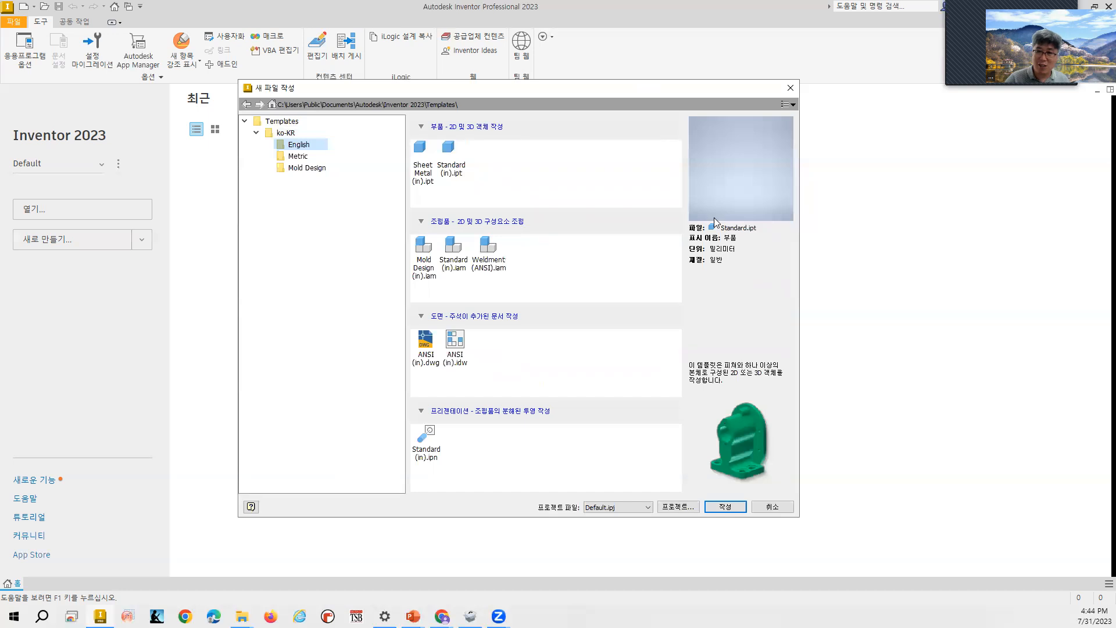
click(298, 157)
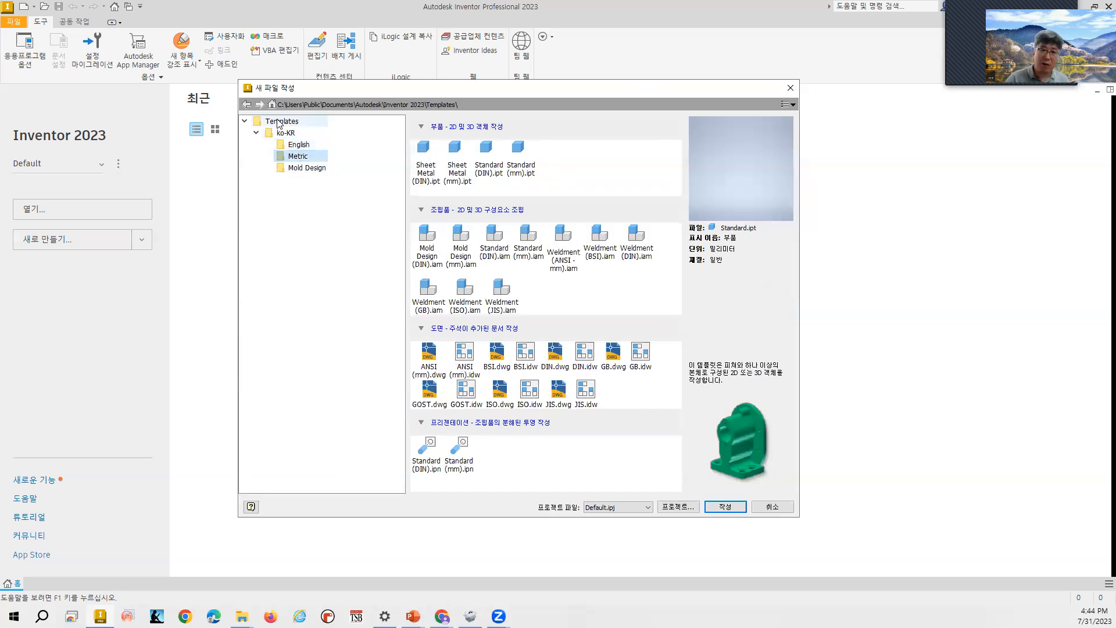
click(280, 122)
click(292, 134)
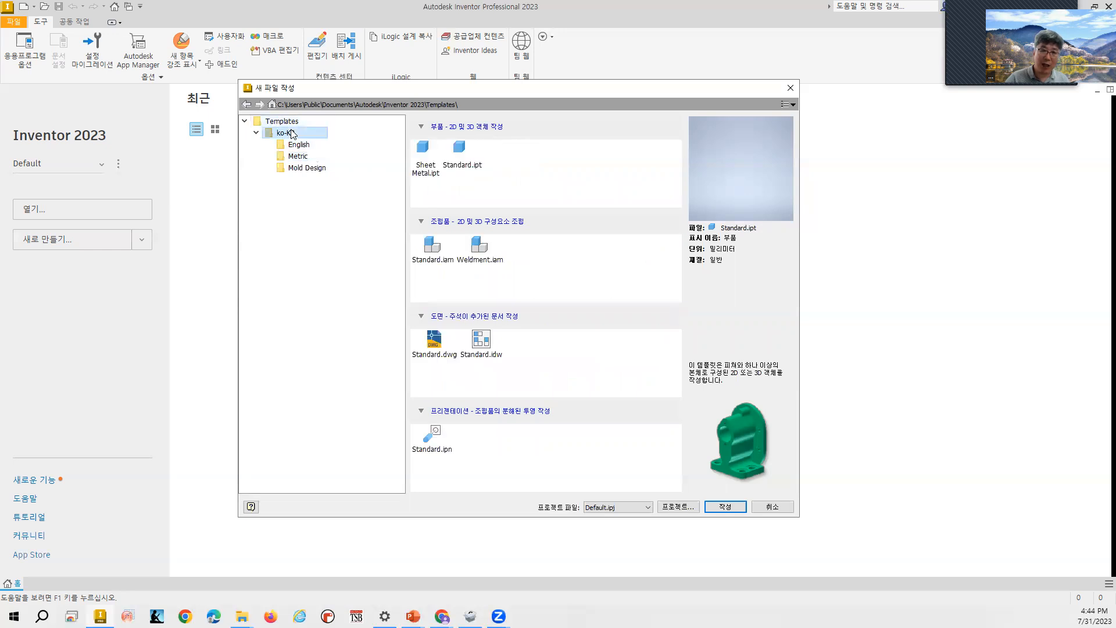
Review the sheet metal and standard part templates in the Metric folder and select Standard (mm).ipt
click(306, 158)
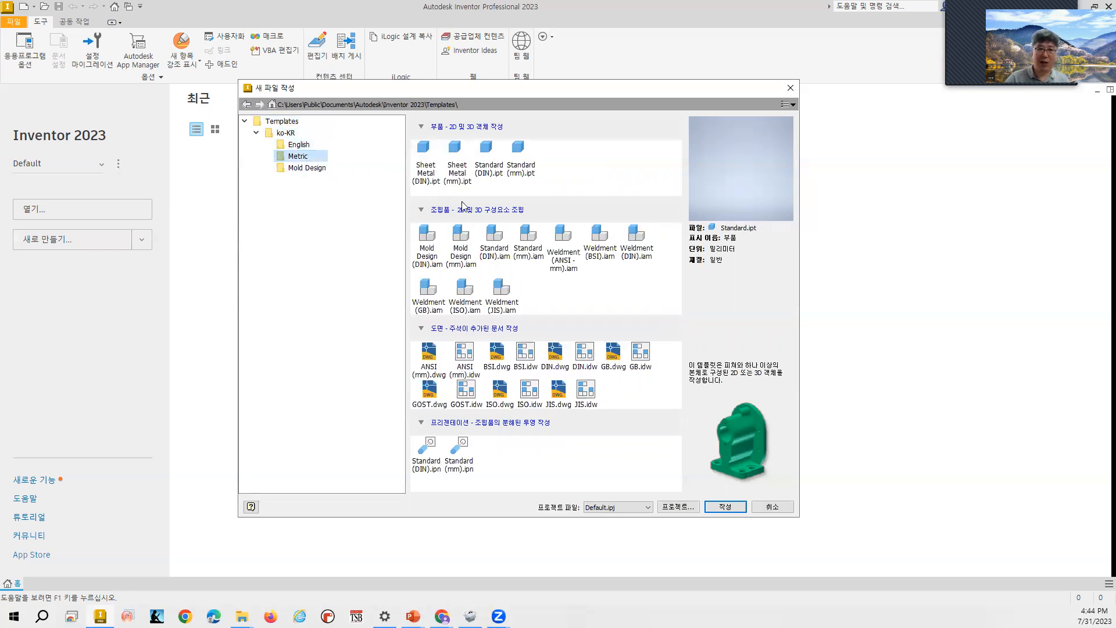
click(423, 152)
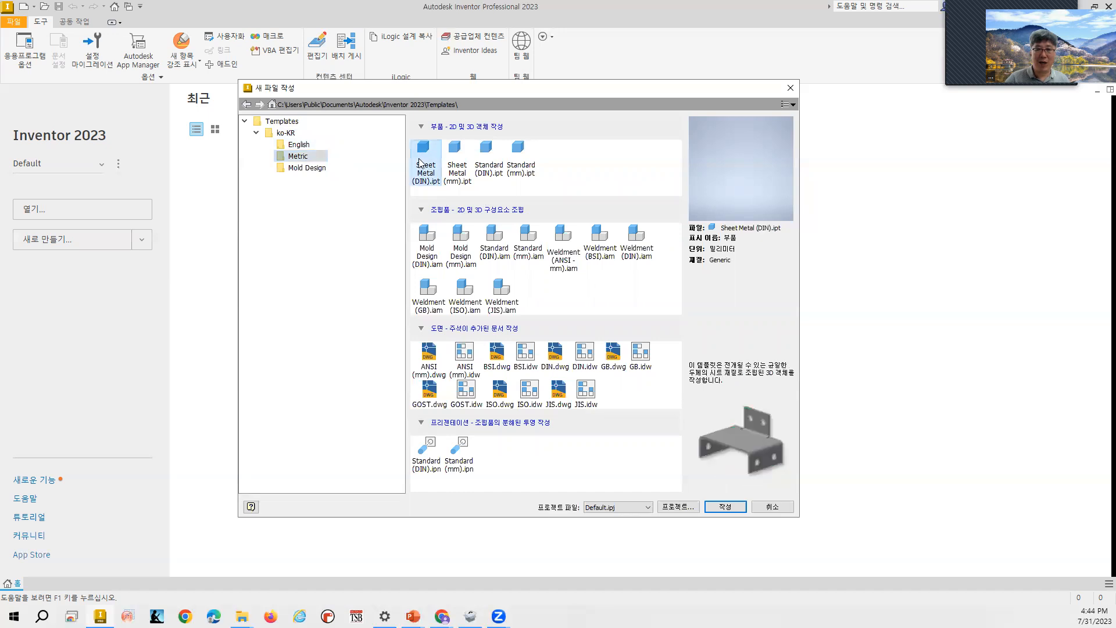
click(455, 152)
click(488, 151)
click(518, 148)
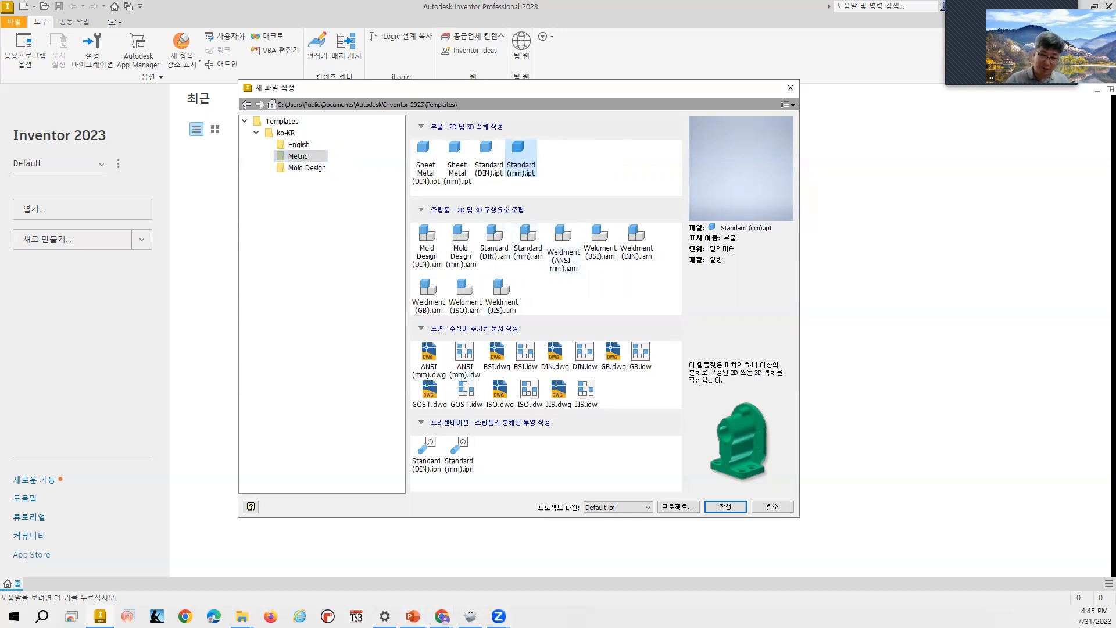
Switch to the PowerPoint slide show to view the graphic interface slide, and return to the new file dialog in Inventor
click(412, 616)
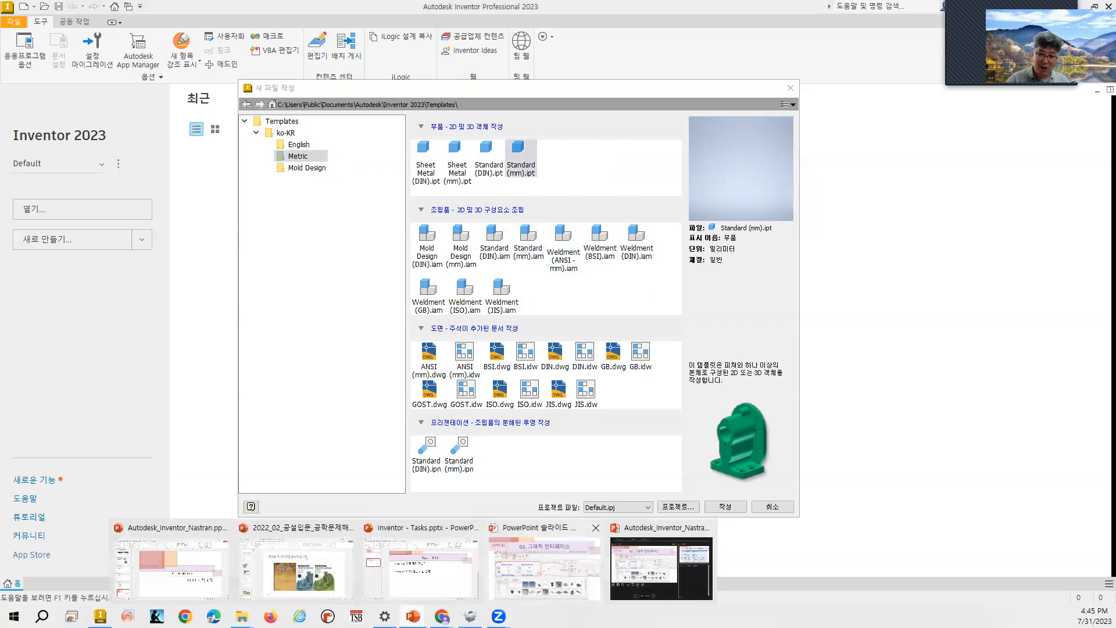
click(544, 567)
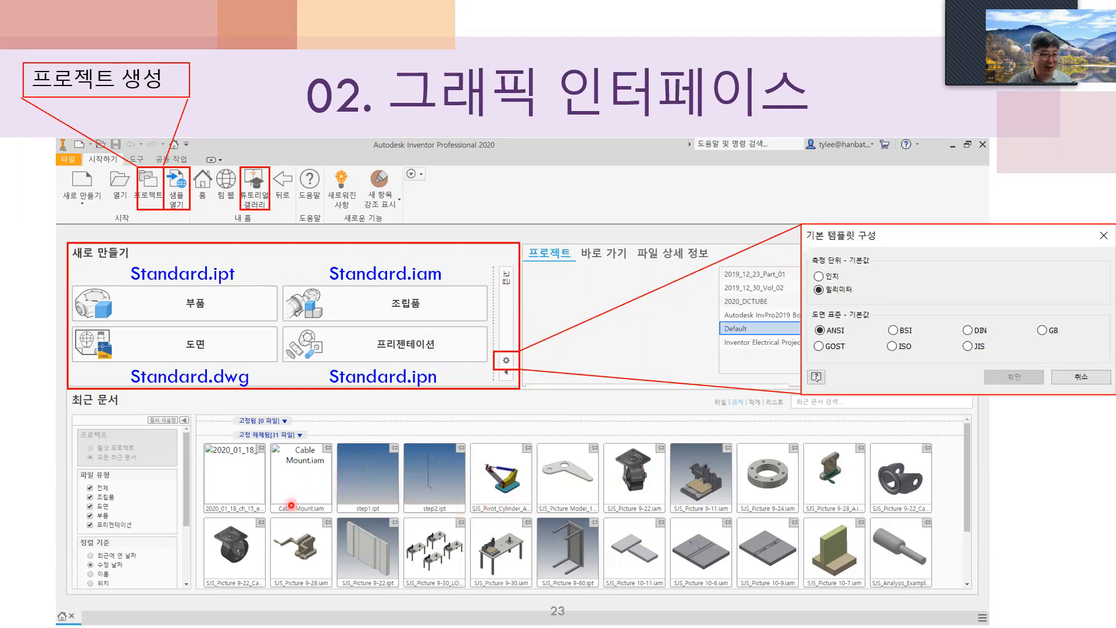
key(alt+Tab)
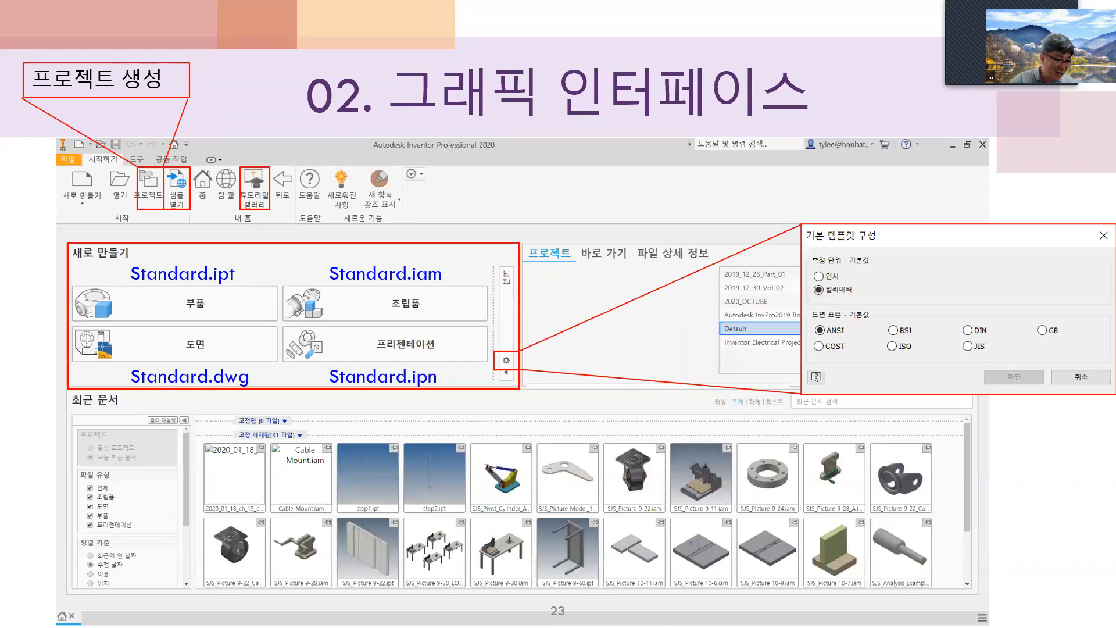
key(alt+Tab)
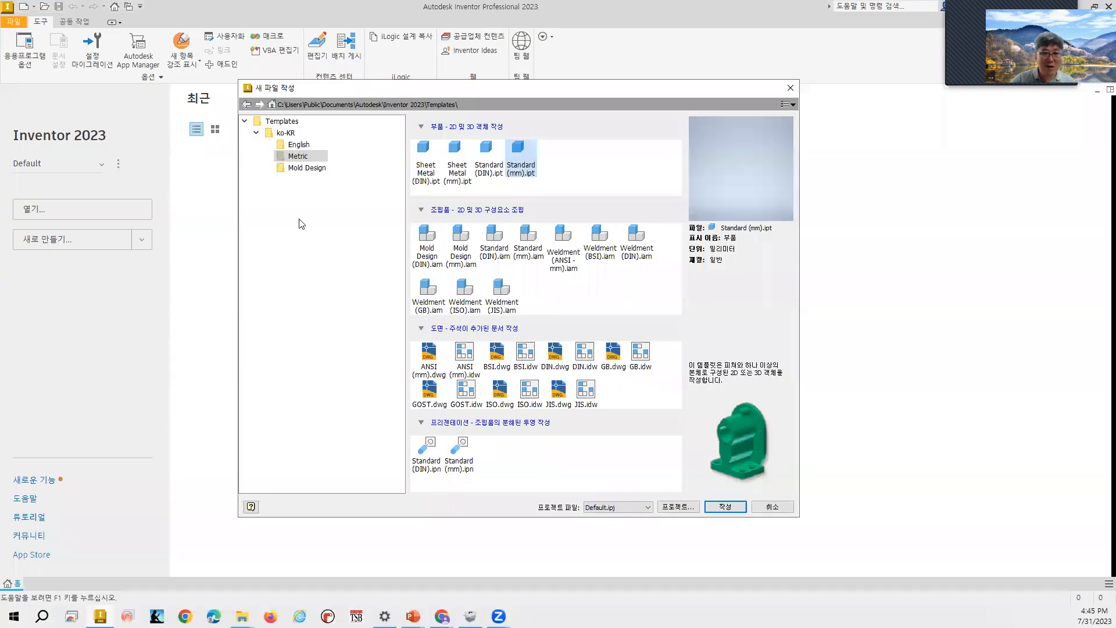
Open the project manager, examine the project files in the Inventor 2023 folder, and leave without opening one
click(679, 507)
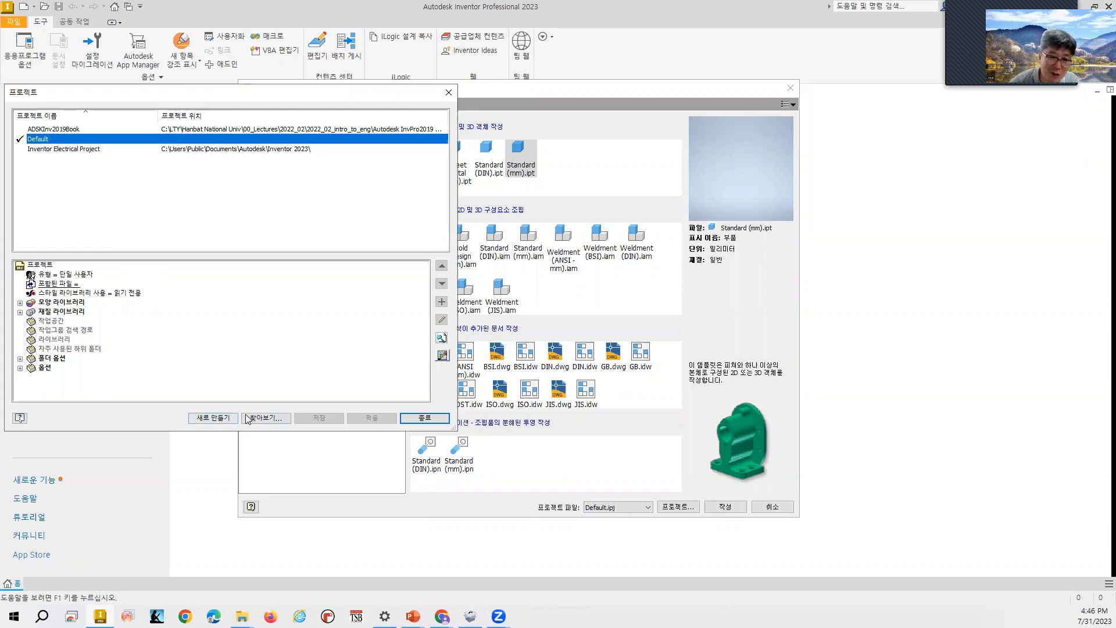
click(267, 420)
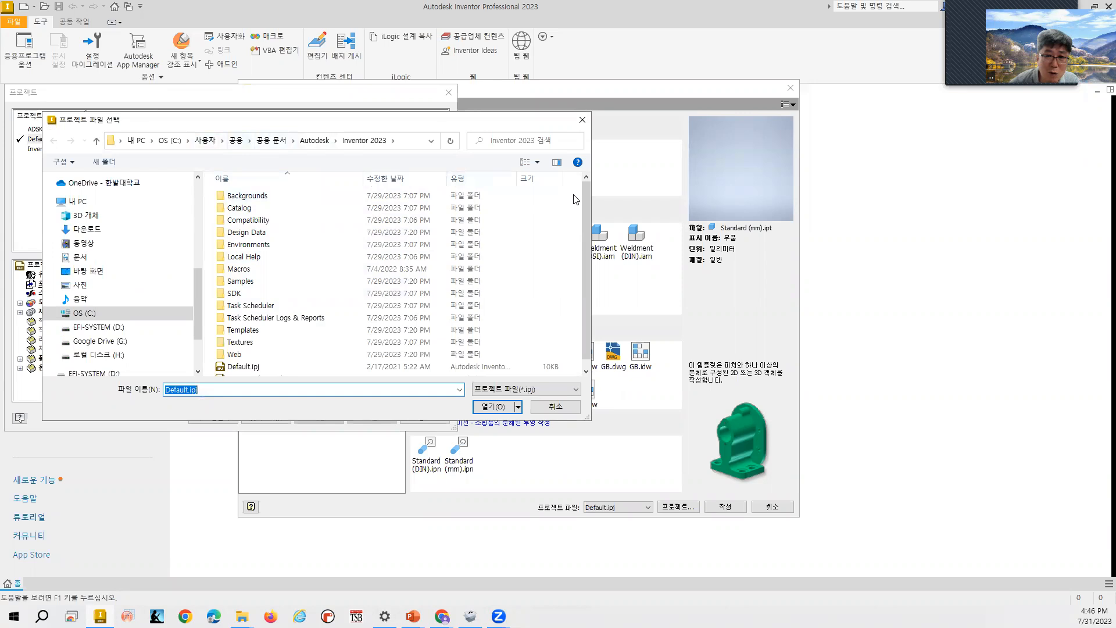
scroll(590, 226, down, 1)
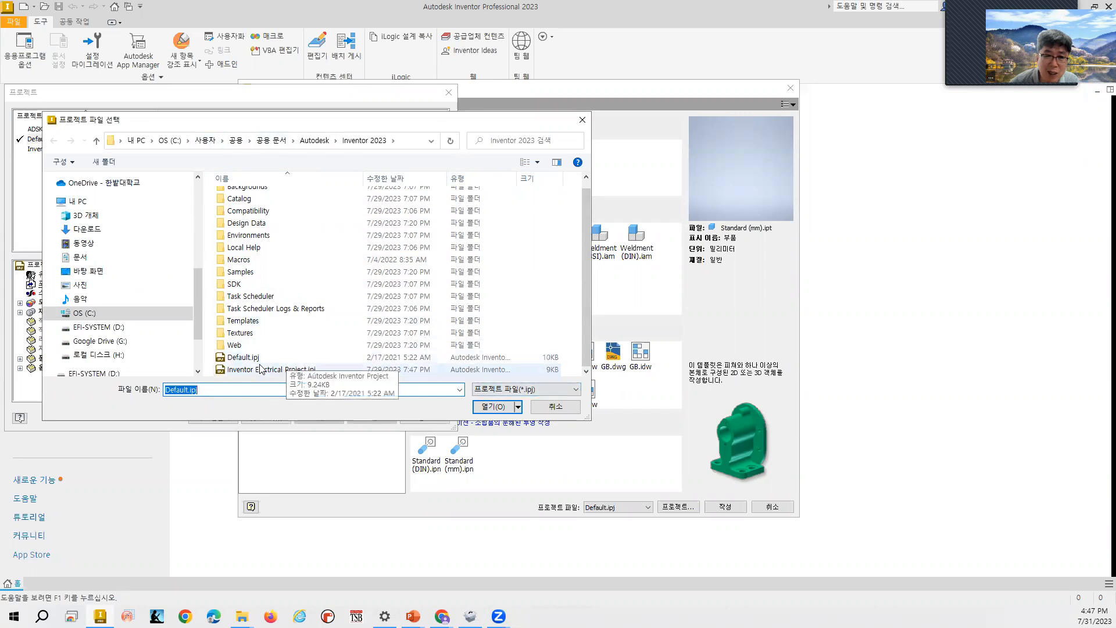
scroll(353, 313, up, 1)
scroll(352, 313, down, 1)
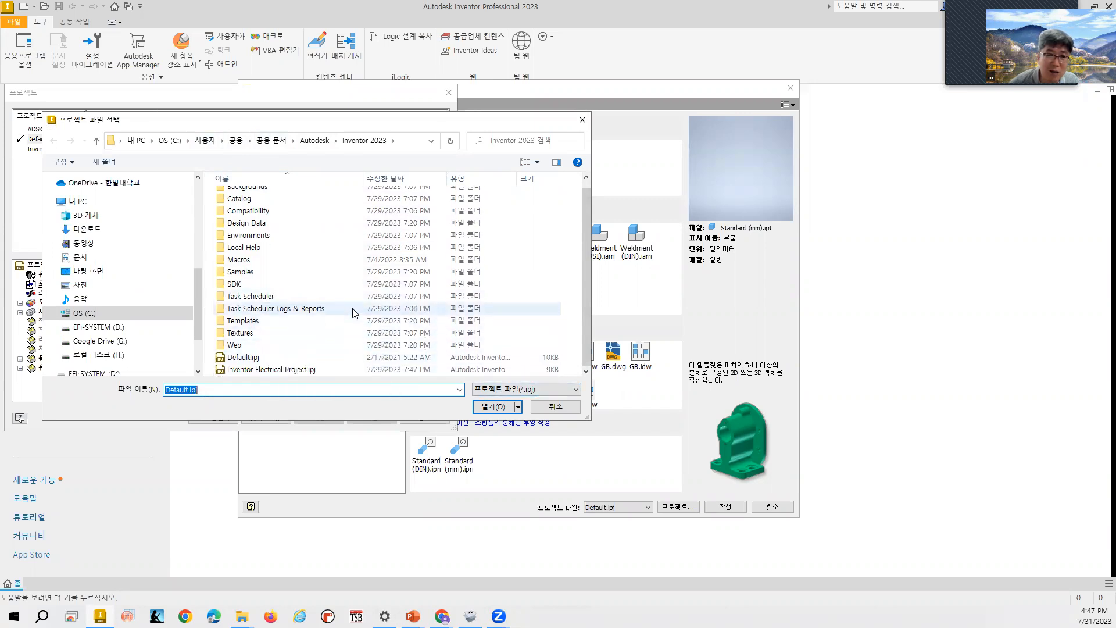
click(546, 408)
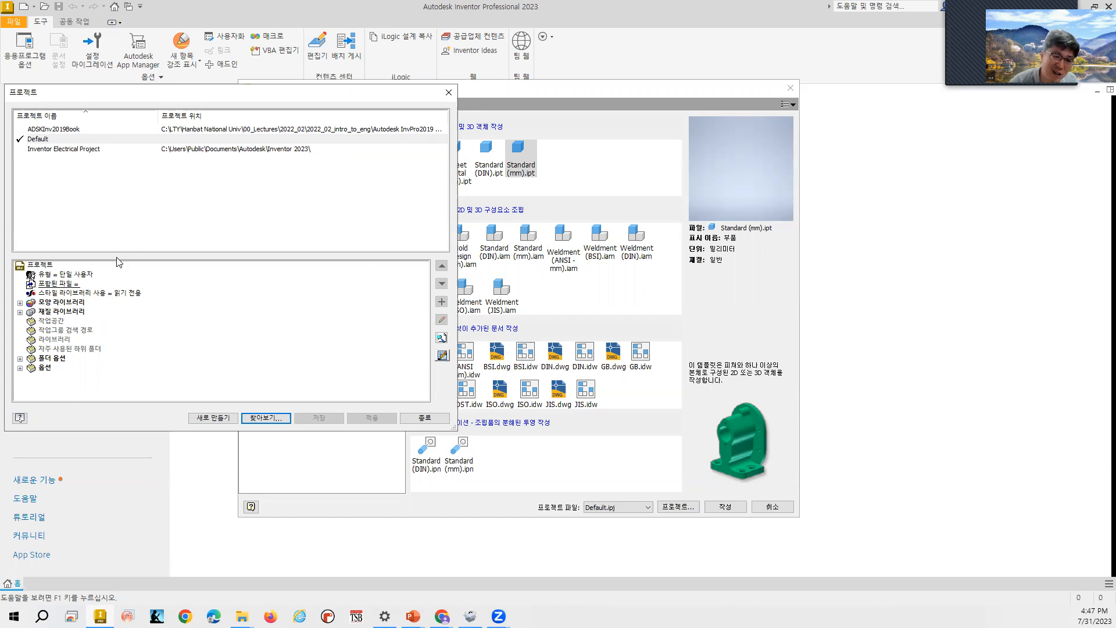
click(422, 418)
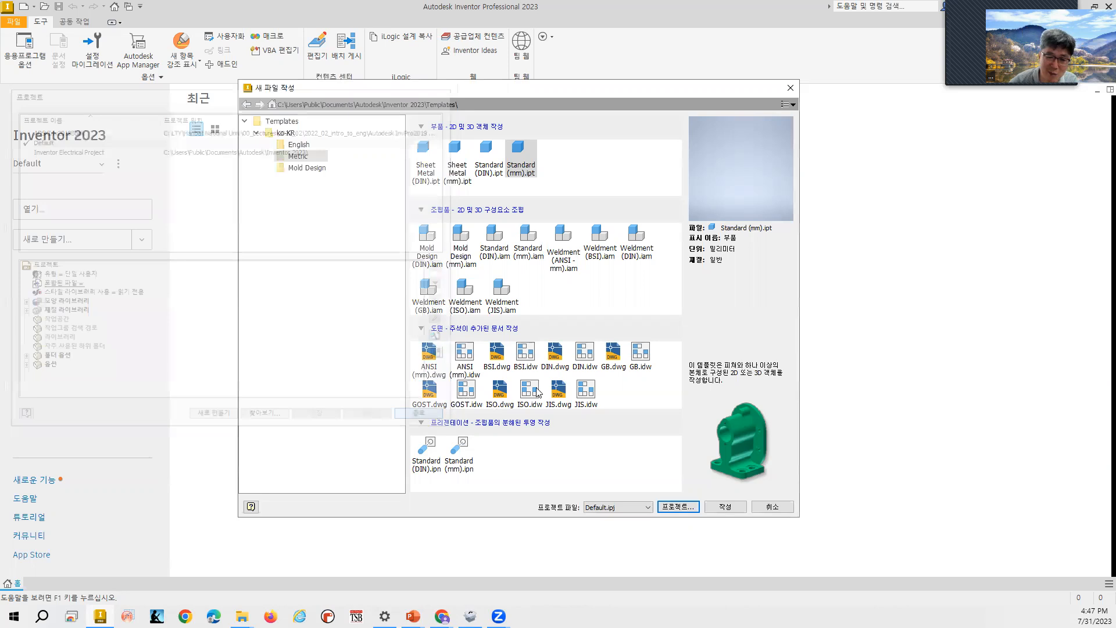
Choose between the Default.ipj project files for the Metric templates and check the project list in the project manager
click(648, 508)
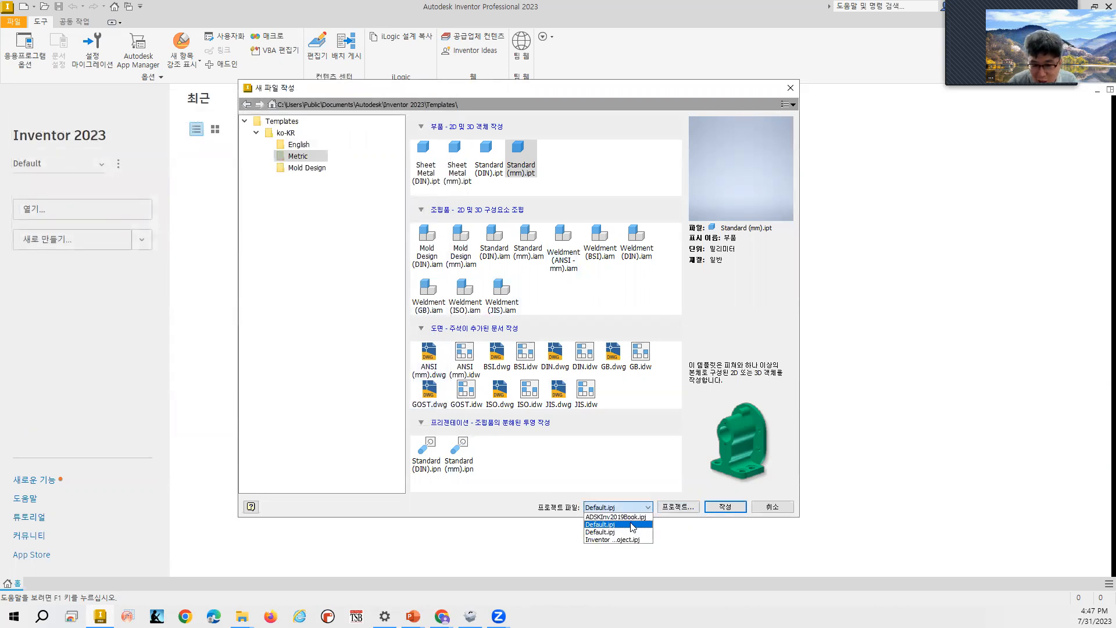
click(631, 523)
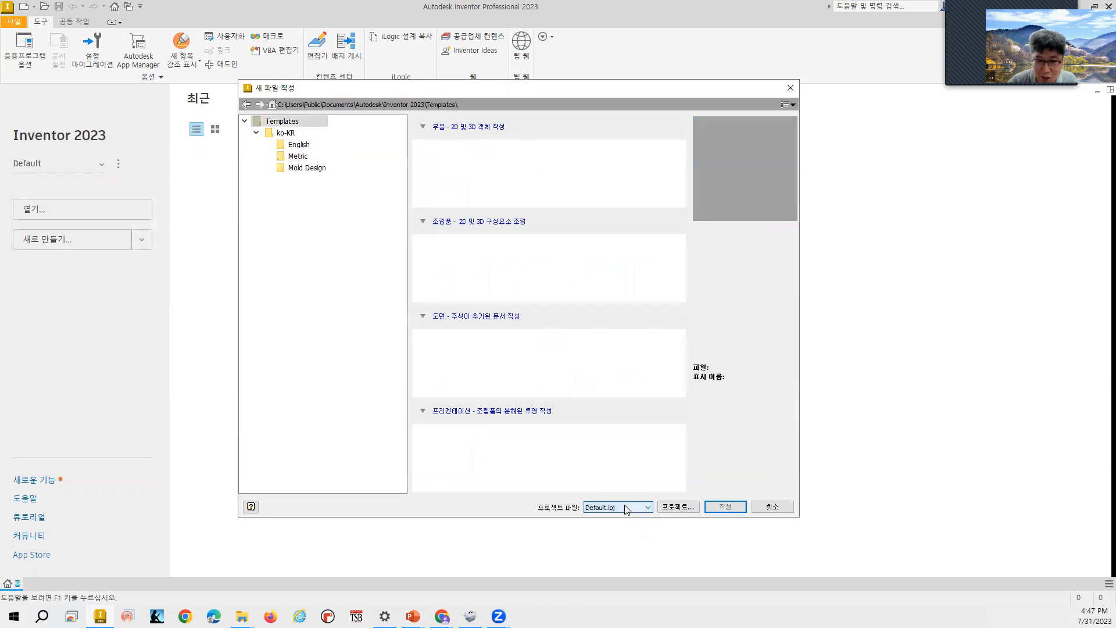
click(627, 508)
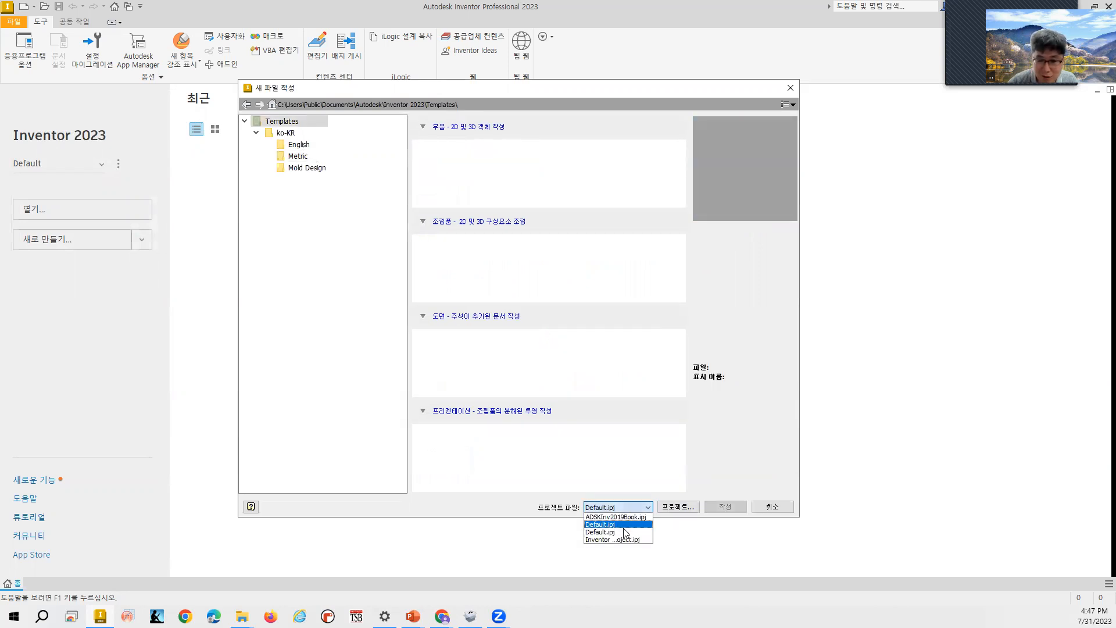
click(626, 532)
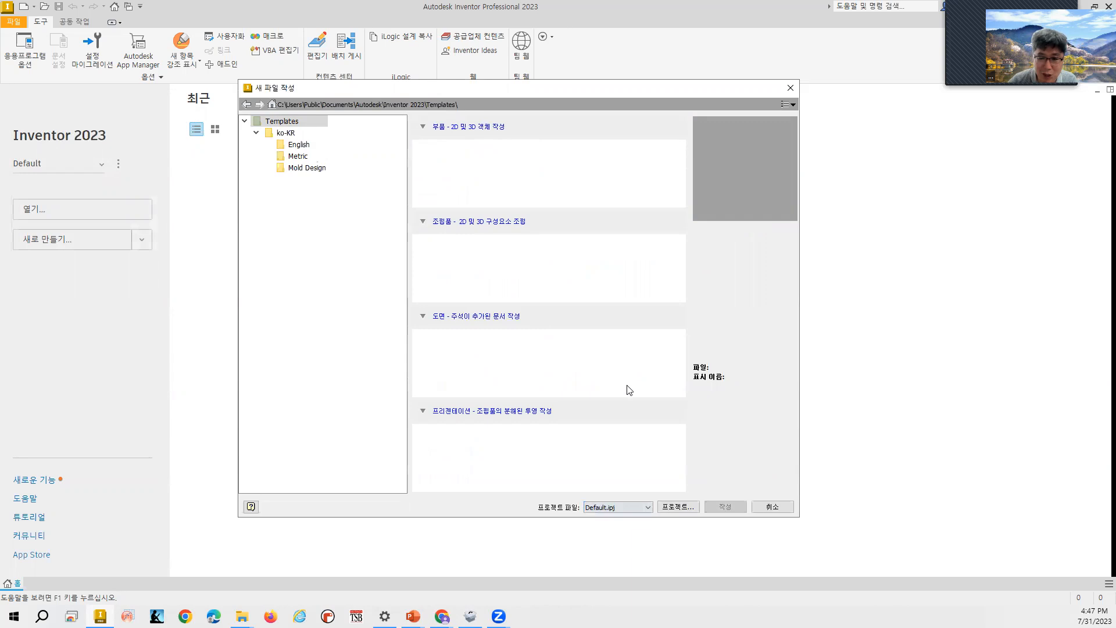
click(297, 156)
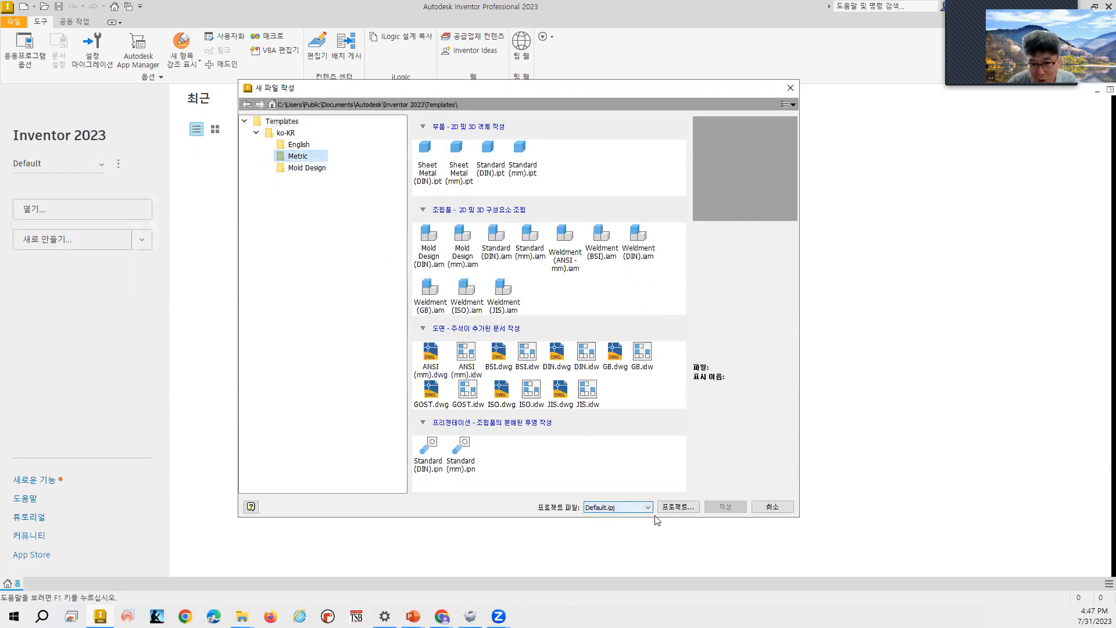
click(678, 508)
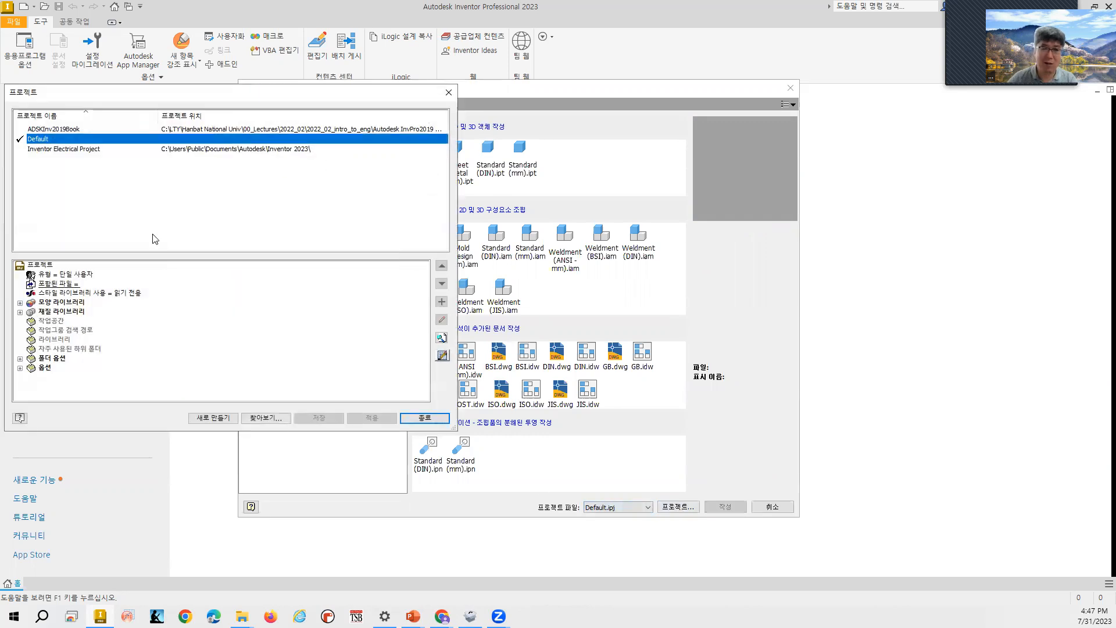
click(425, 419)
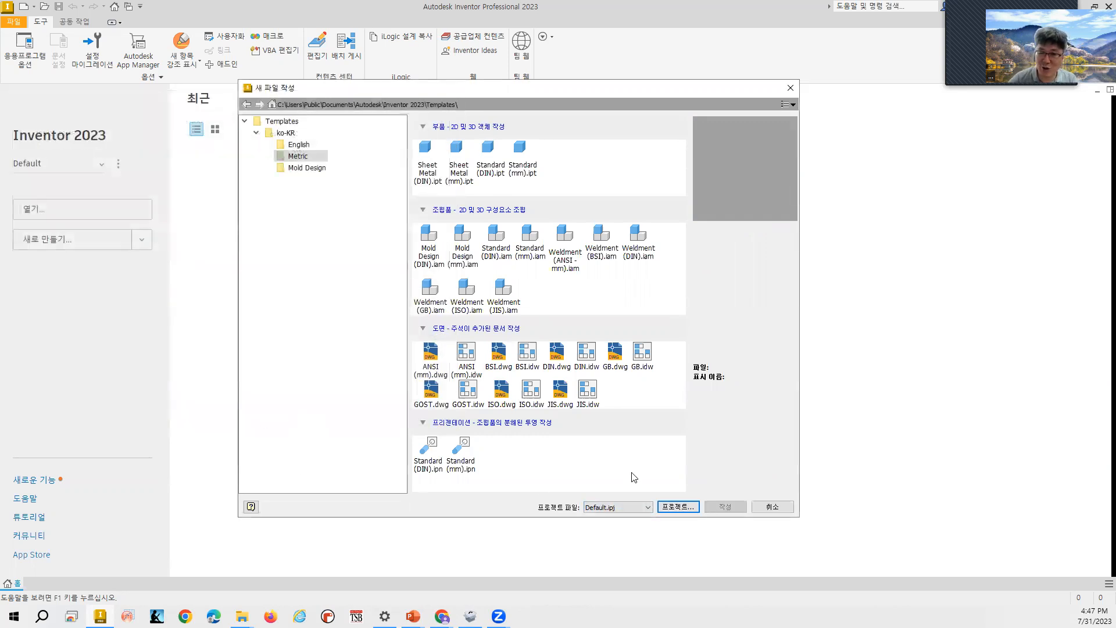
Switch to the PowerPoint slide show to check the graphic interface slide, and return to Inventor to cancel the new file dialog
mouse_move(413, 615)
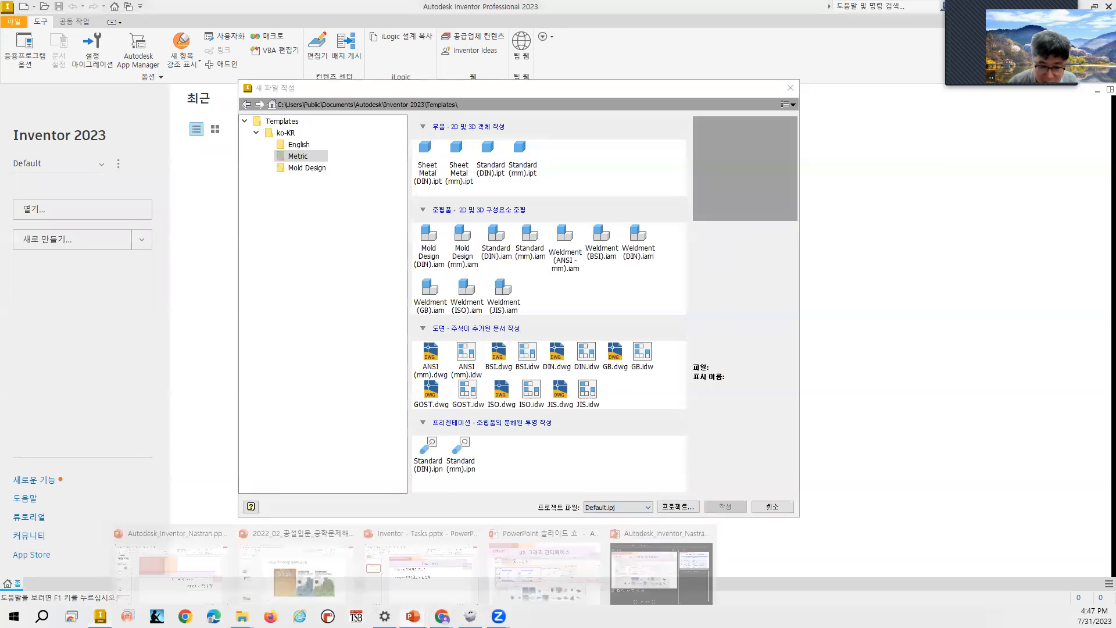
click(566, 576)
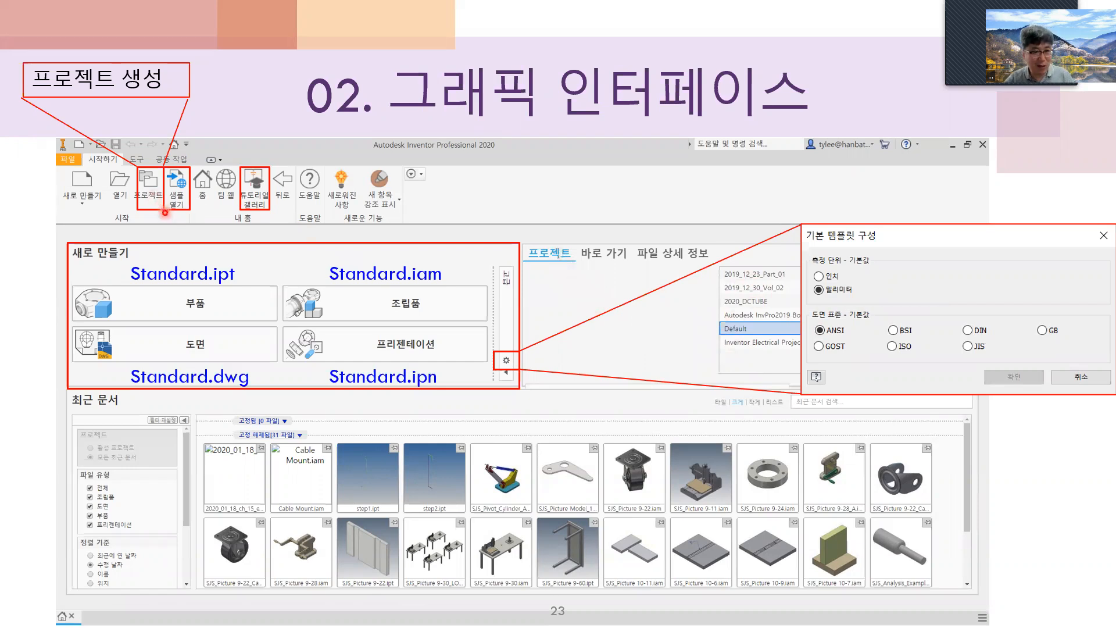
key(alt+Tab)
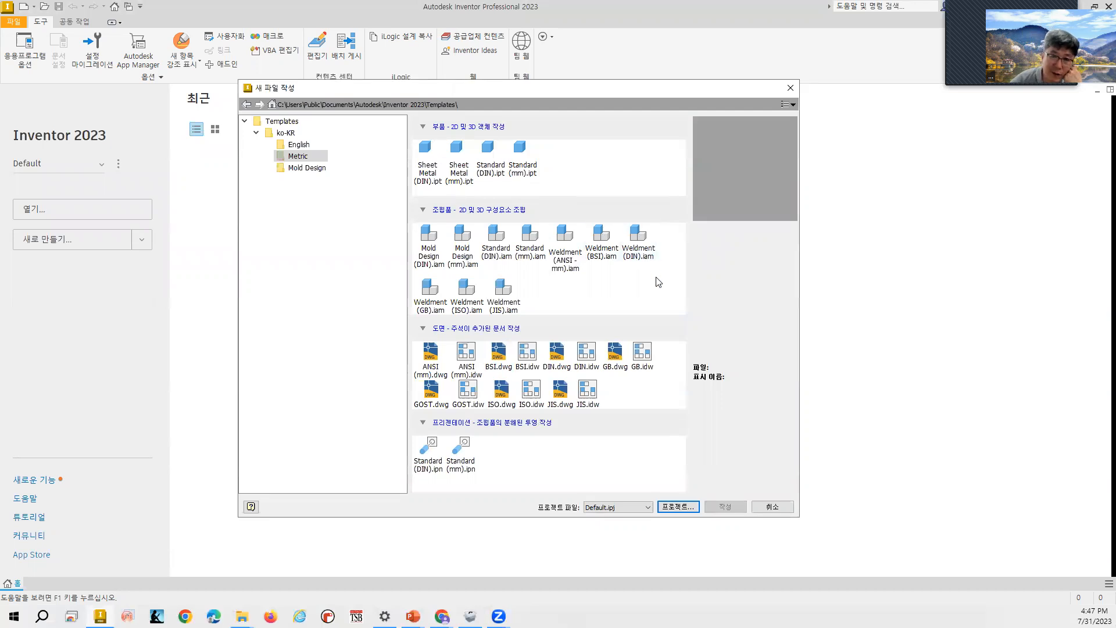
click(773, 506)
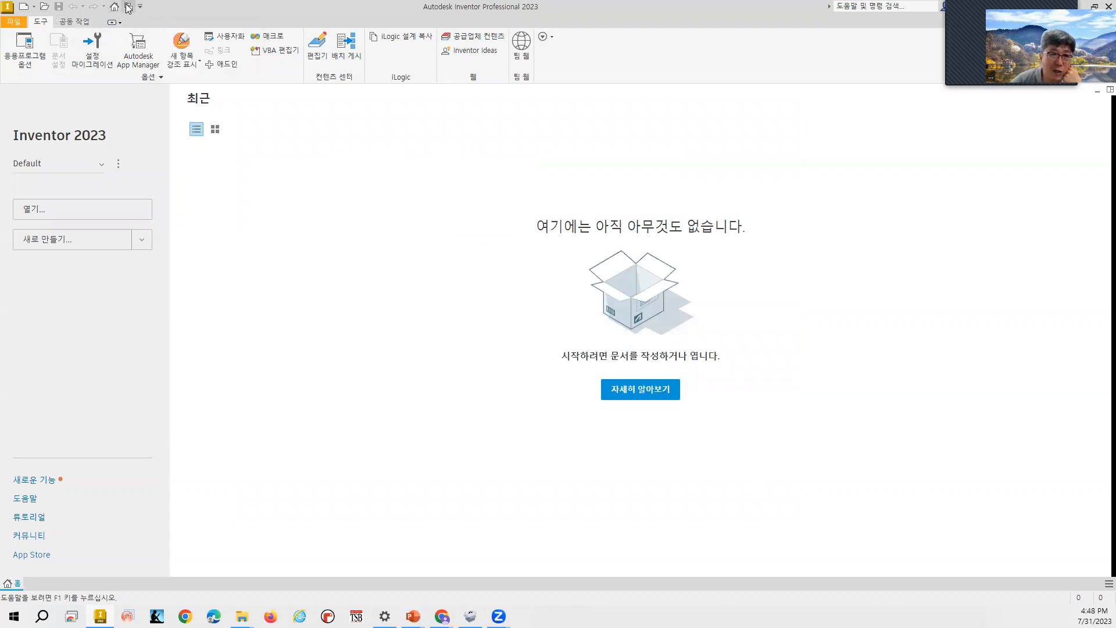
Look over the collaboration and tools commands and the file commands available on the home page
click(73, 23)
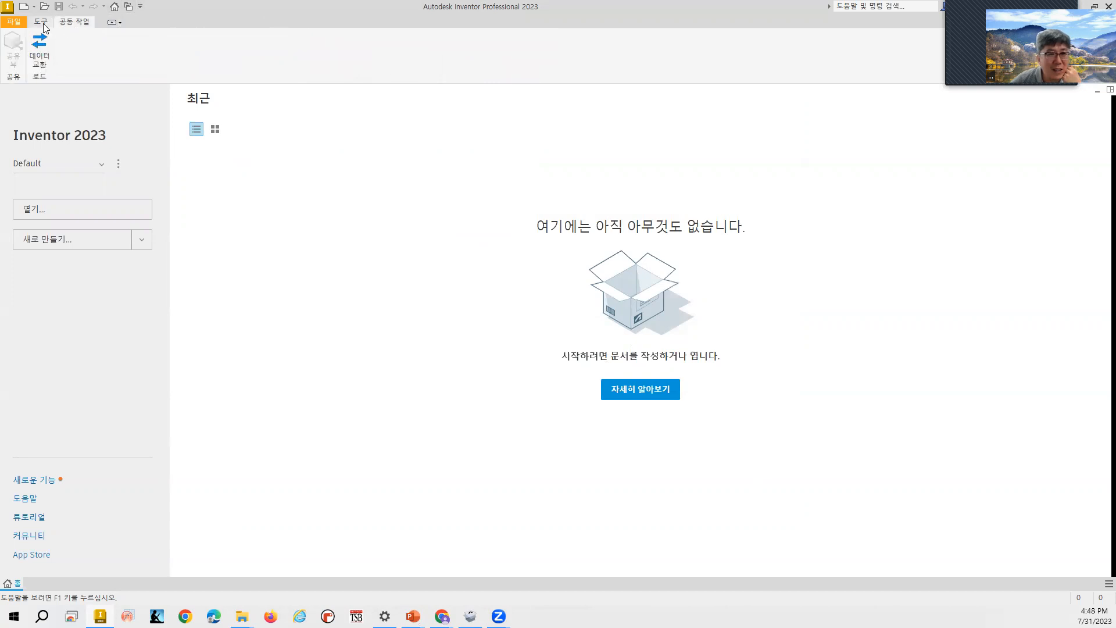
click(42, 23)
click(11, 23)
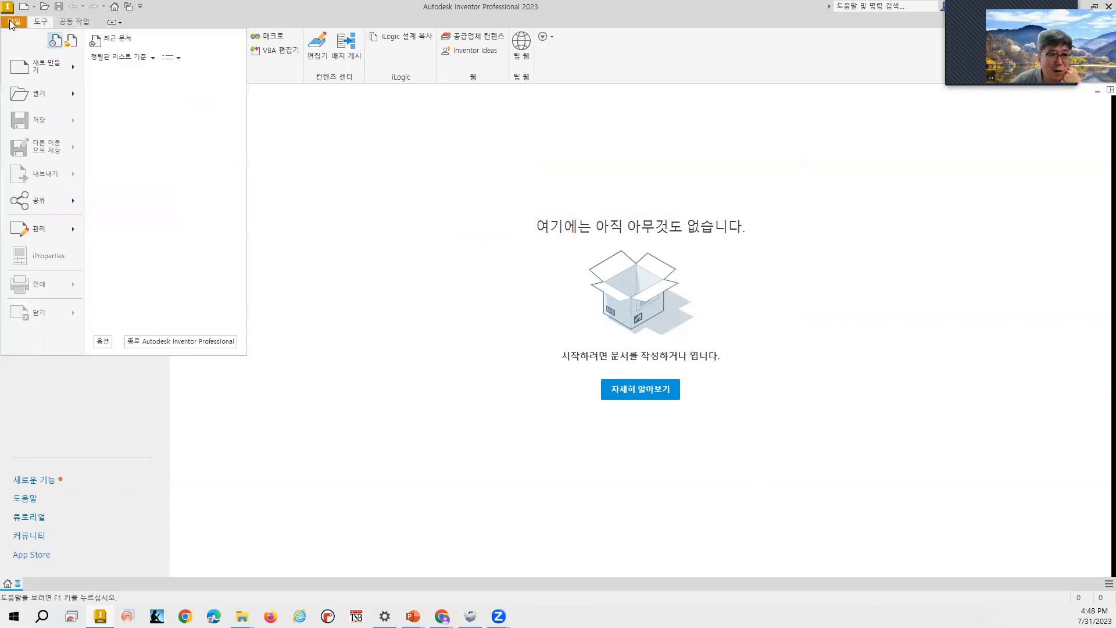
click(213, 9)
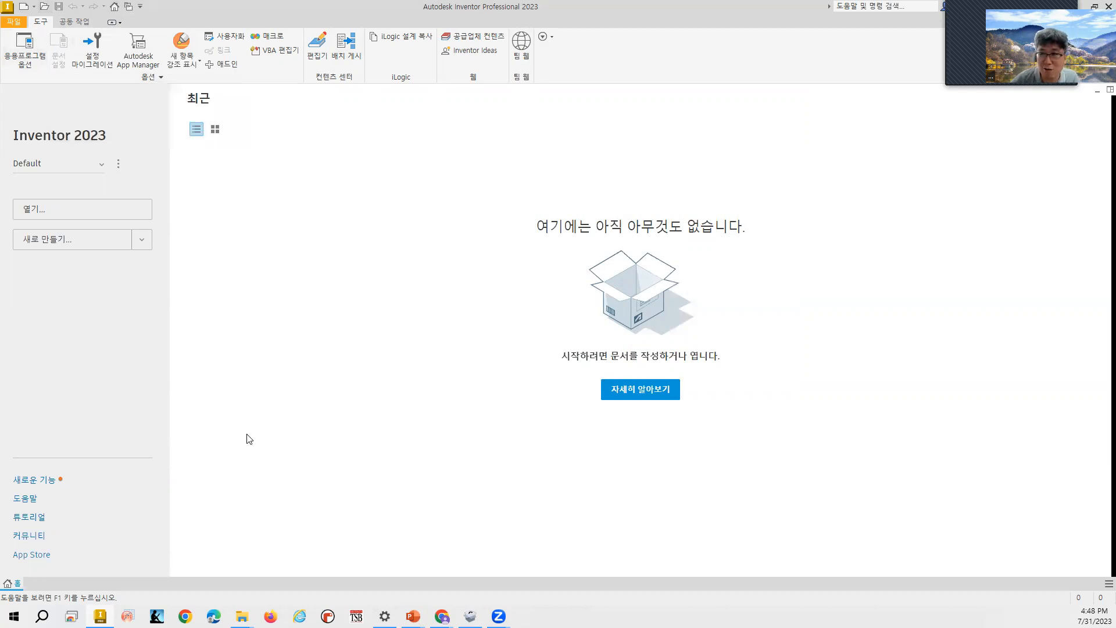
Start a new file and select the Standard (mm).ipt part template from the Metric folder
click(14, 23)
click(54, 69)
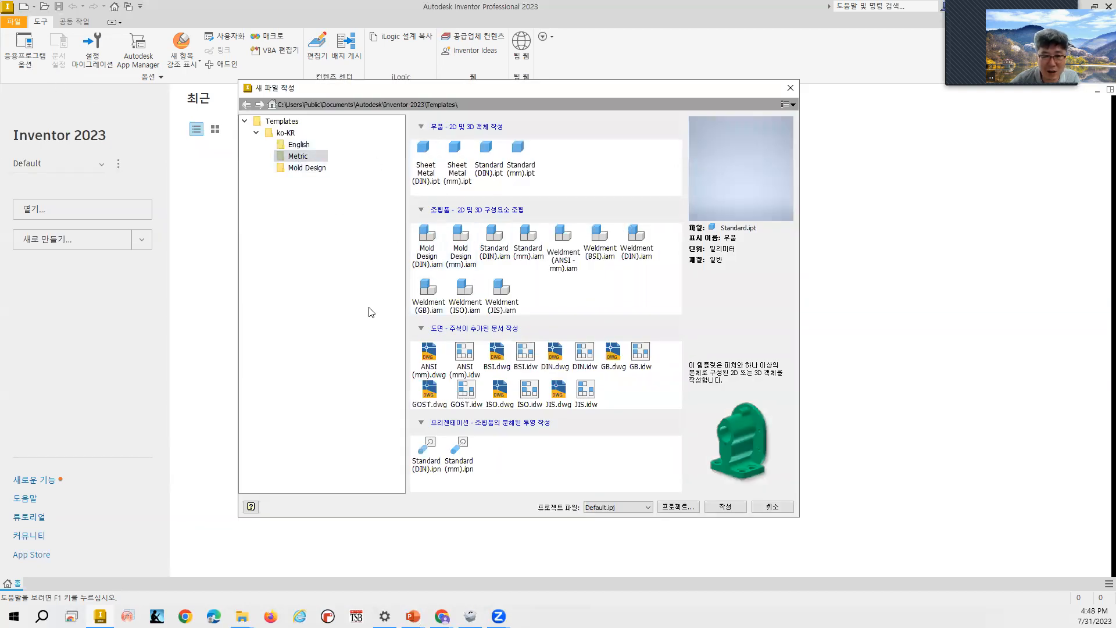
click(523, 167)
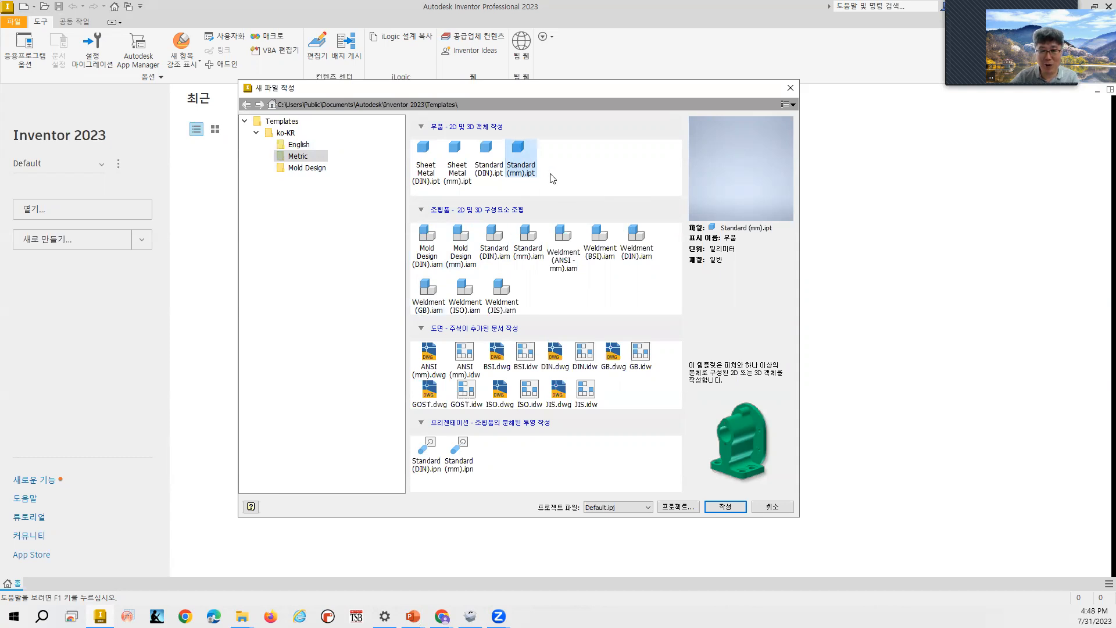
click(281, 158)
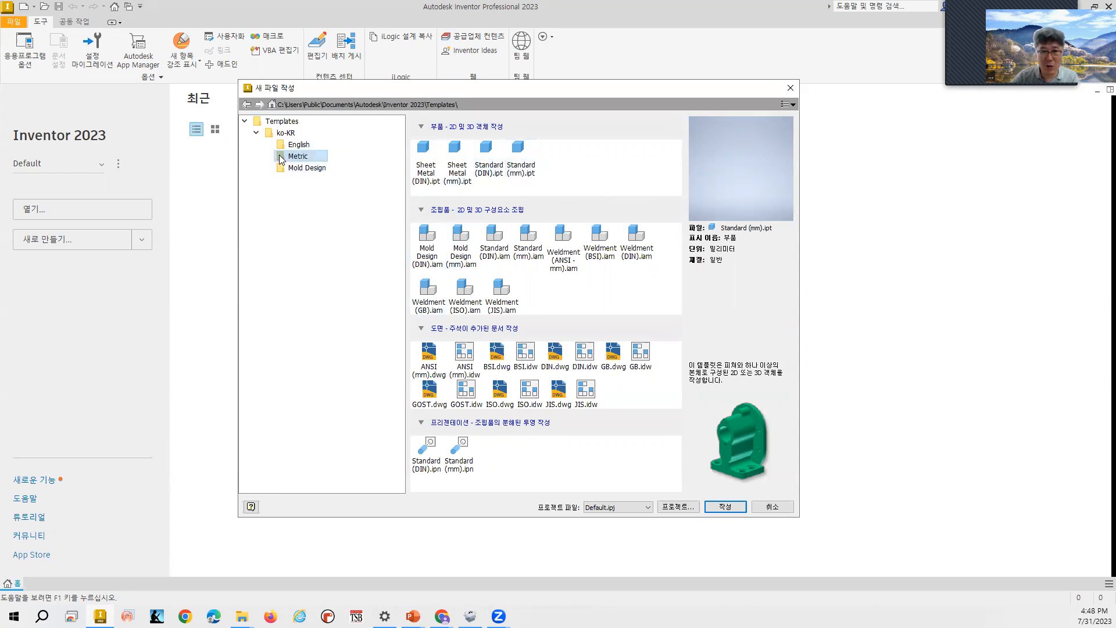
click(531, 167)
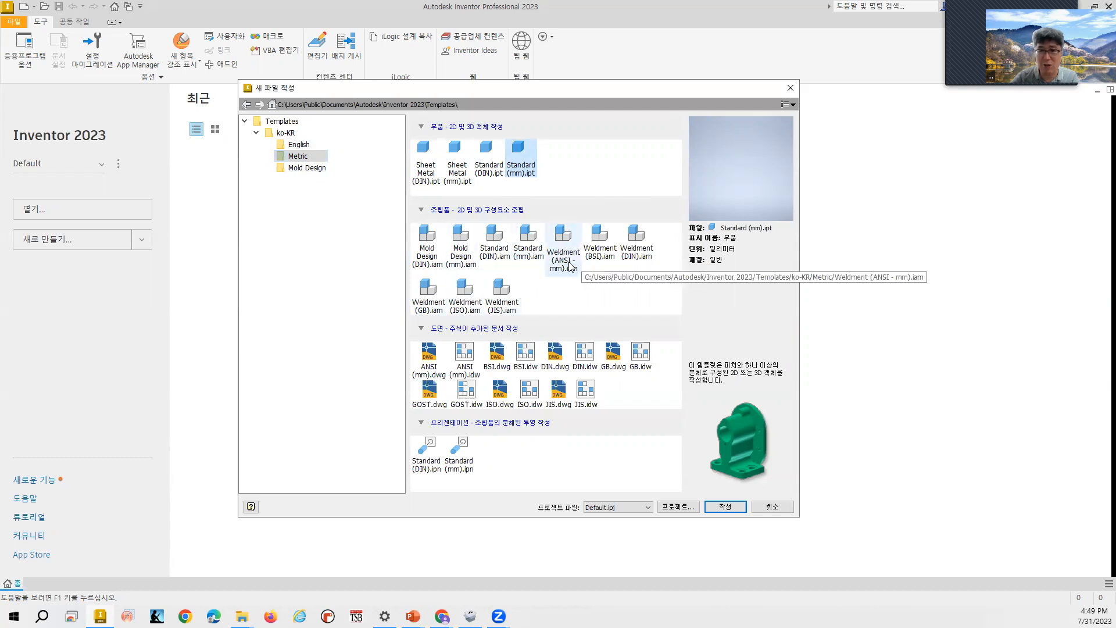
Review the English and Mold Design template folders, and create a part from Standard (mm).ipt in the Metric folder
click(316, 145)
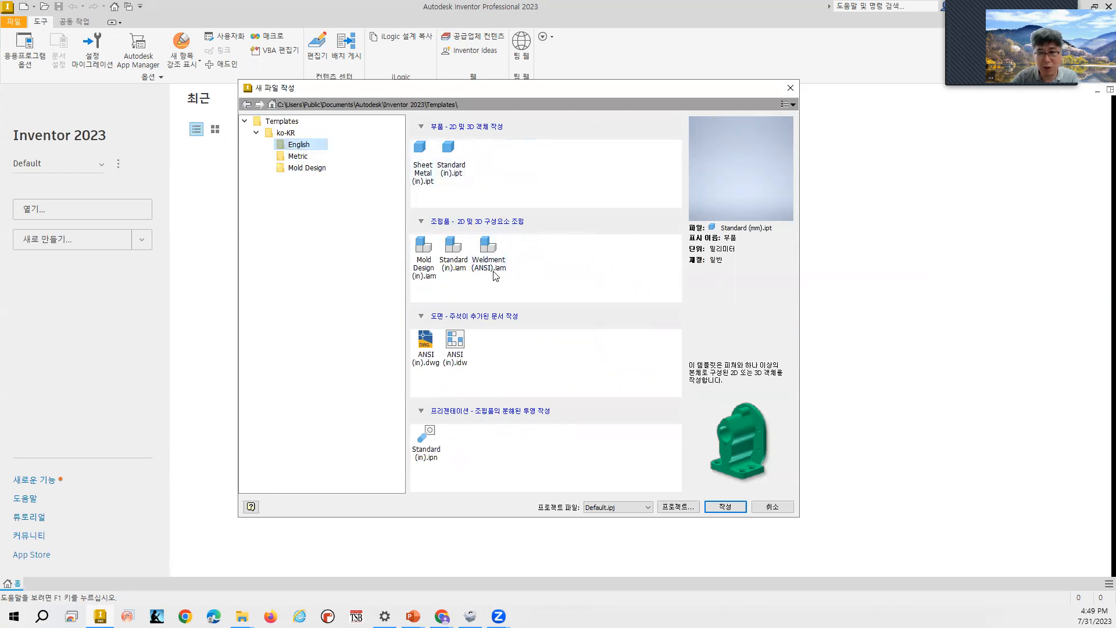
click(319, 168)
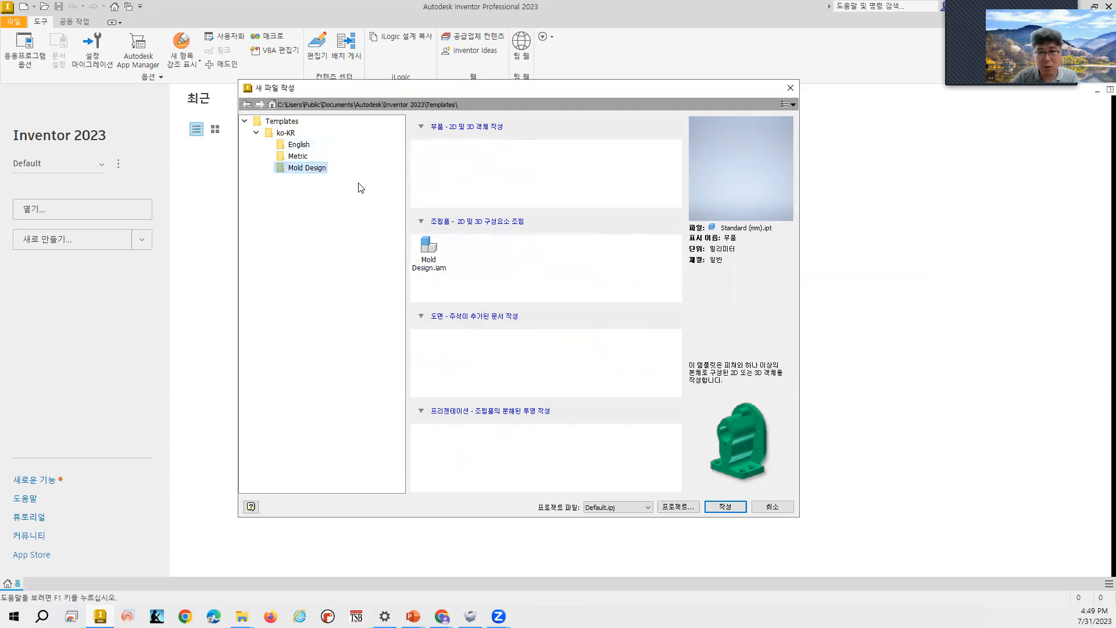
click(306, 155)
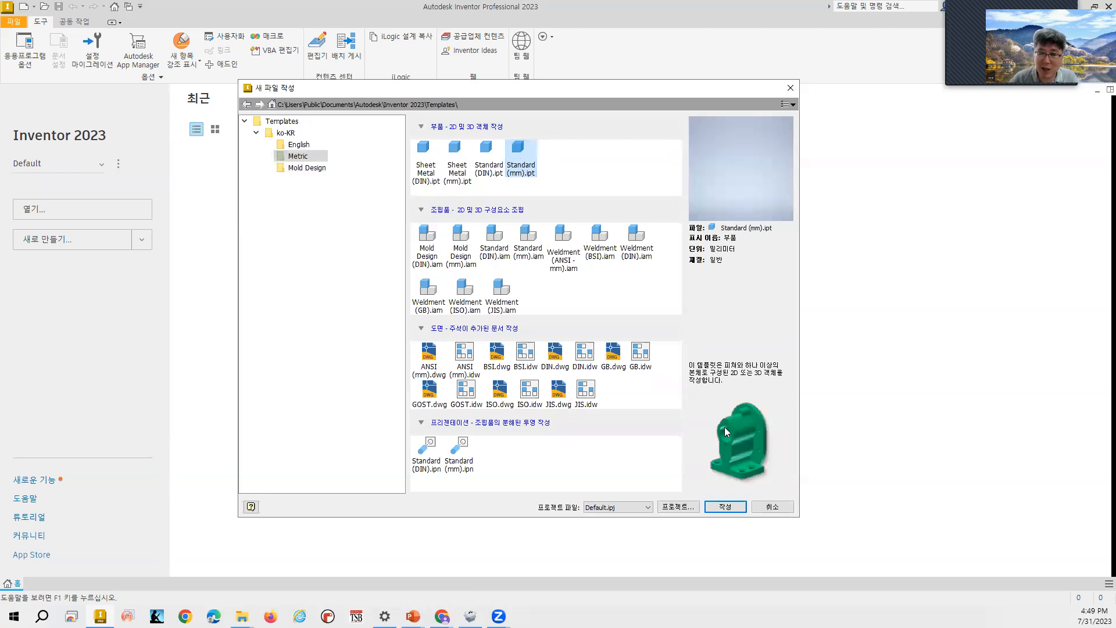
click(726, 507)
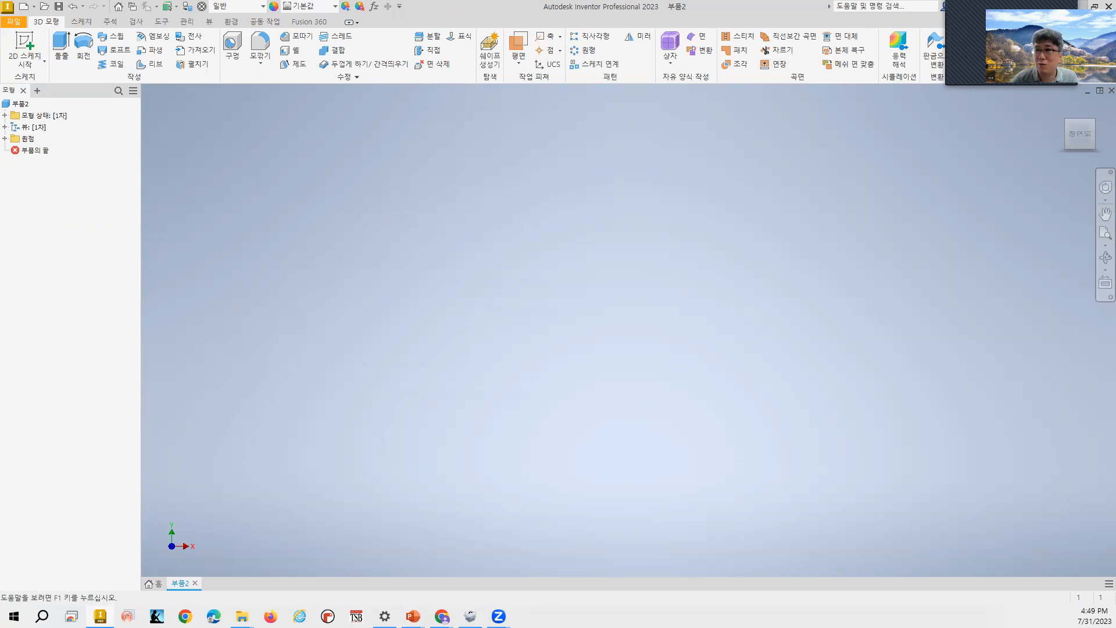
Switch to the PowerPoint slide show to point out the graphic interface slide, and return to Inventor's home page
click(1081, 7)
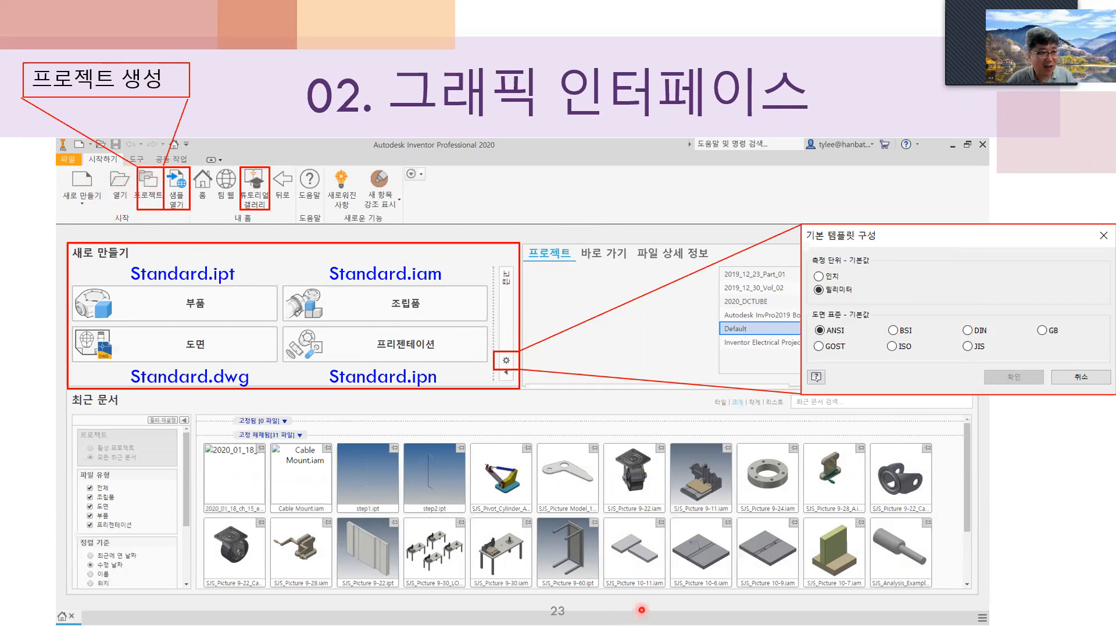
key(alt+Tab)
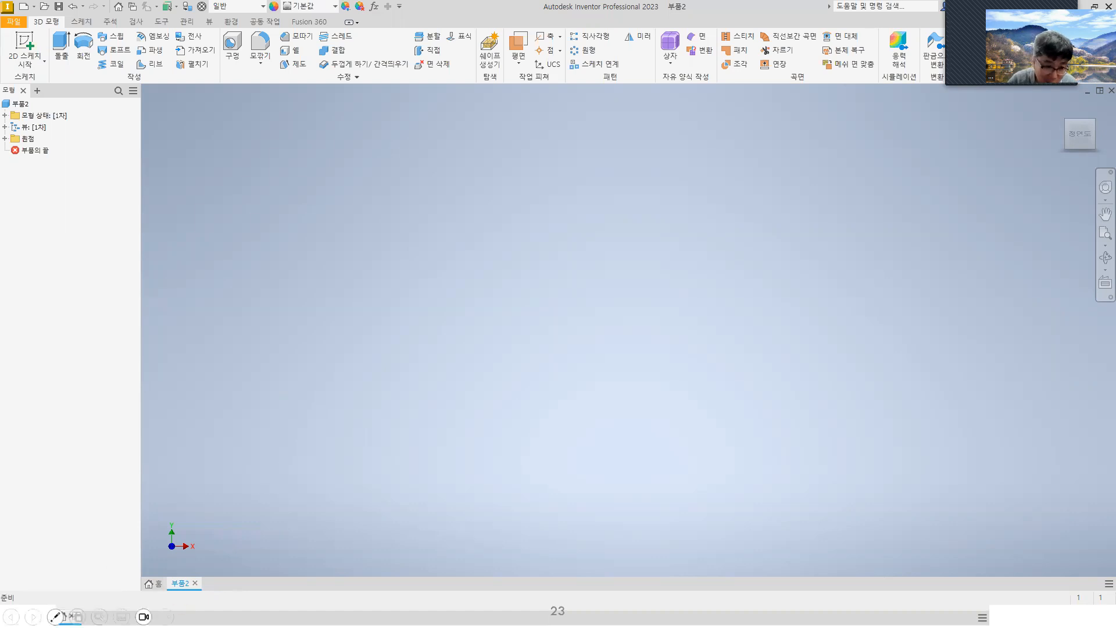
click(180, 607)
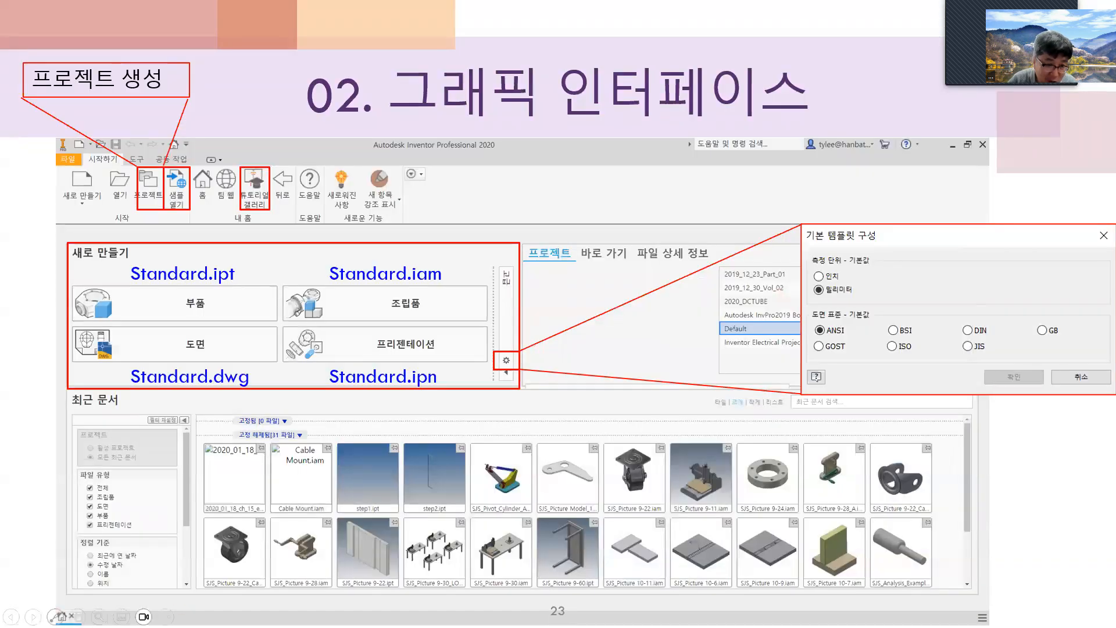
click(55, 616)
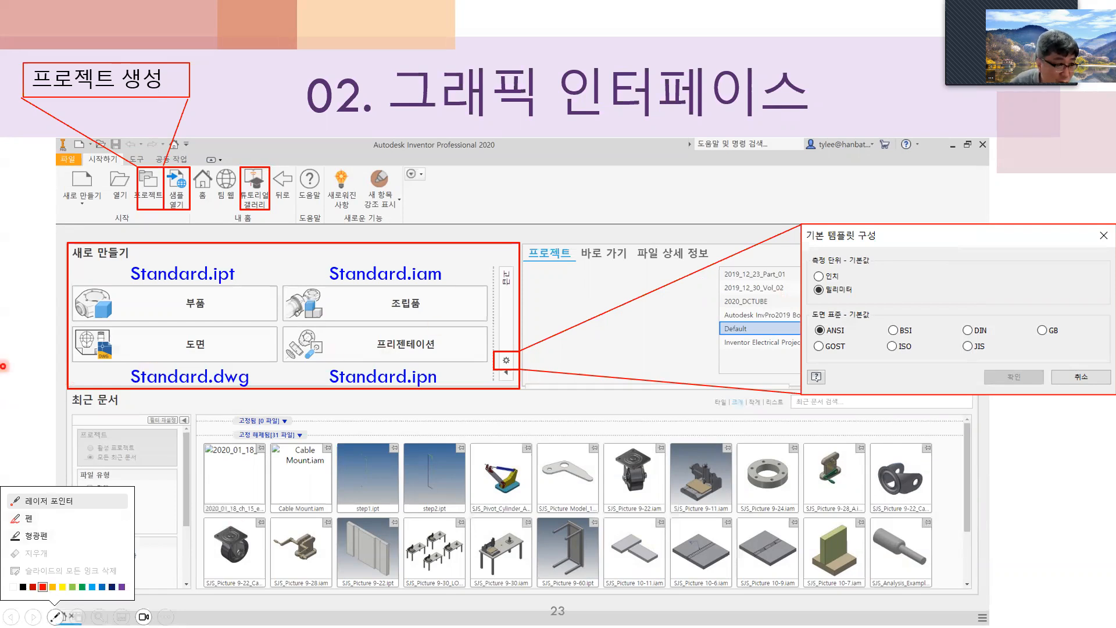
click(2, 366)
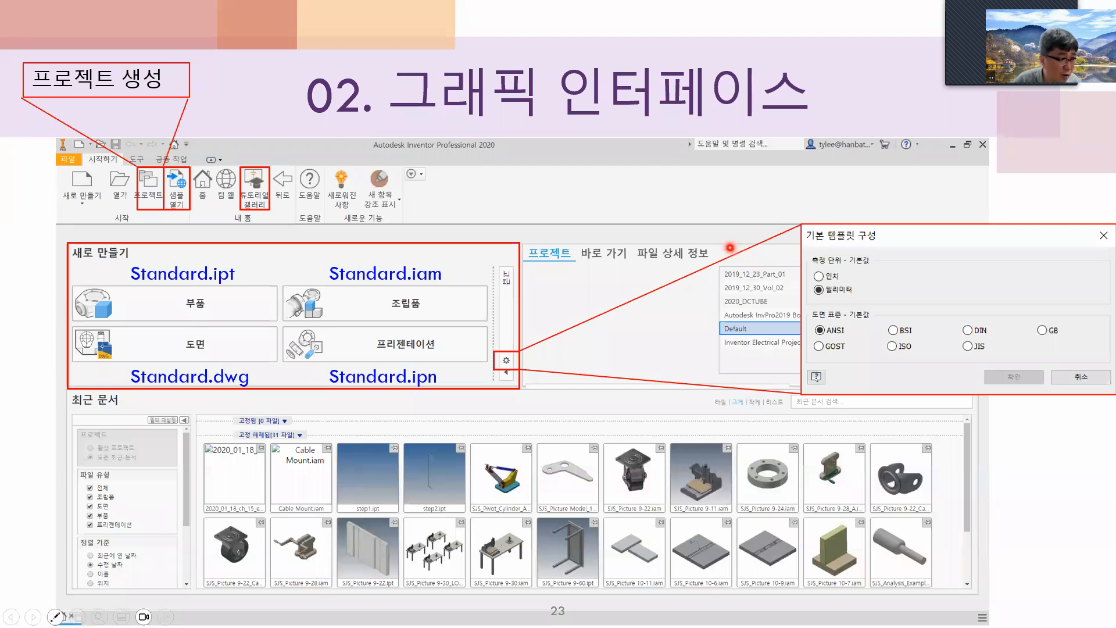
key(alt+Tab)
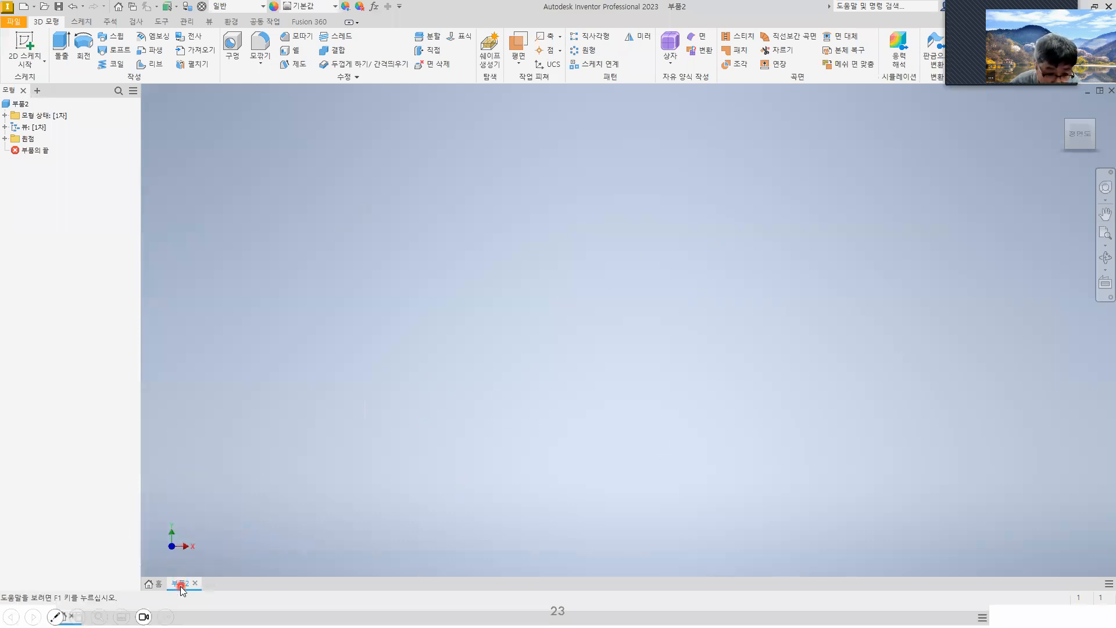
click(151, 583)
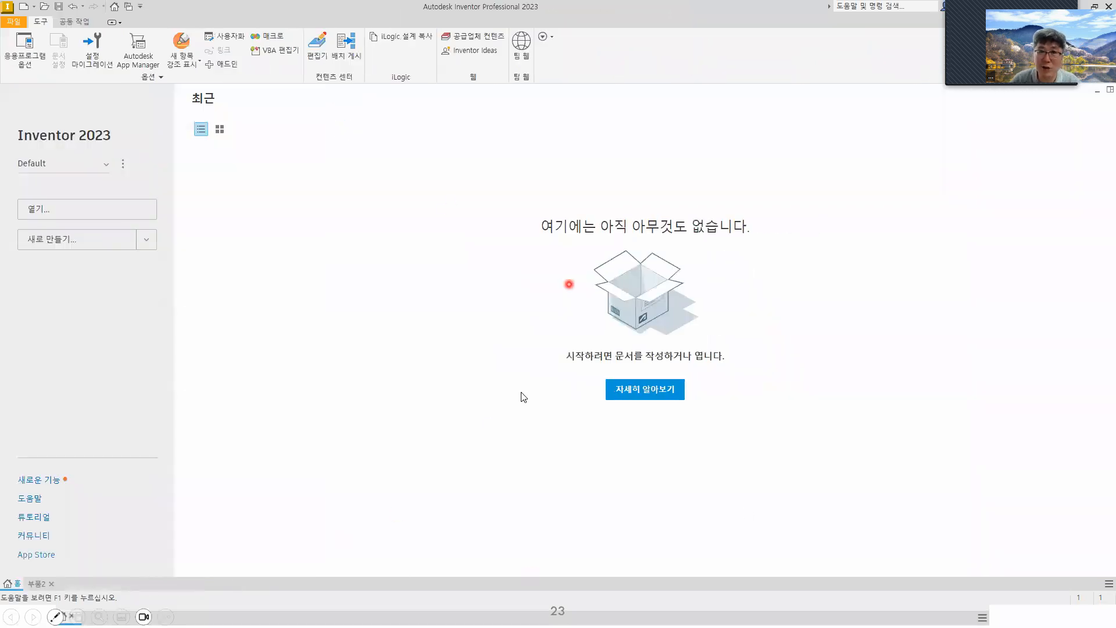
Switch between the new part document and the home page to compare the commands each one offers
click(36, 584)
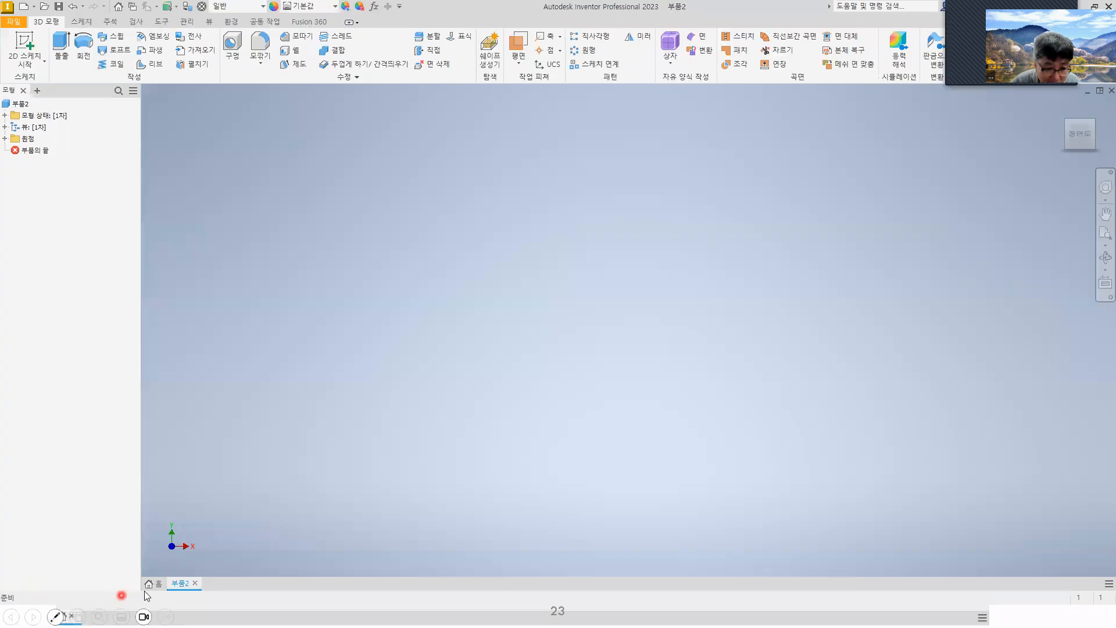
click(150, 584)
click(36, 583)
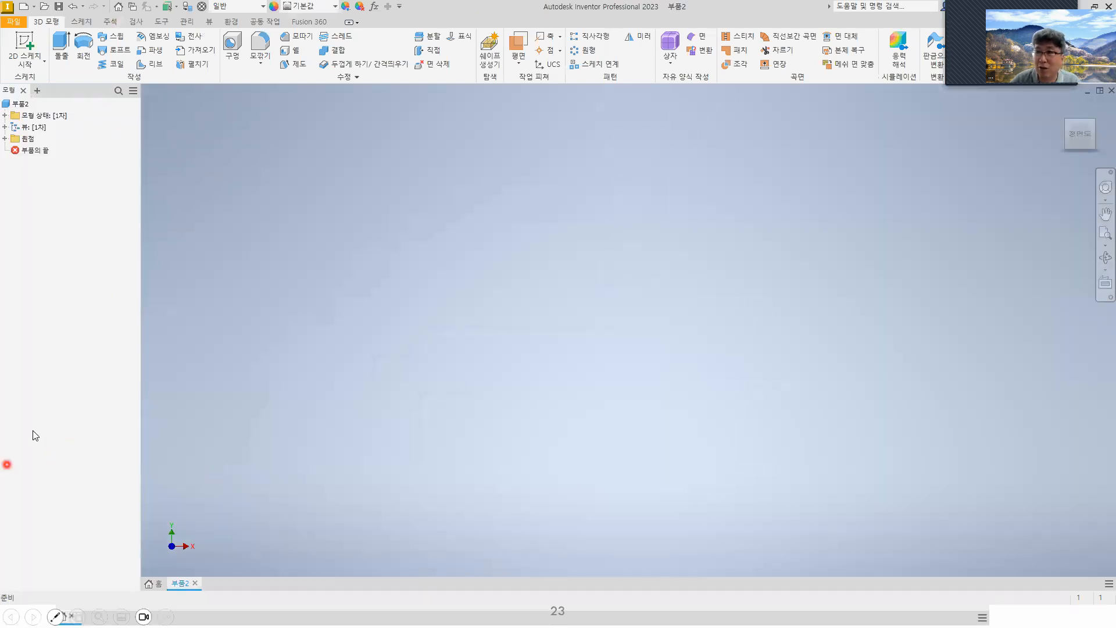
click(152, 583)
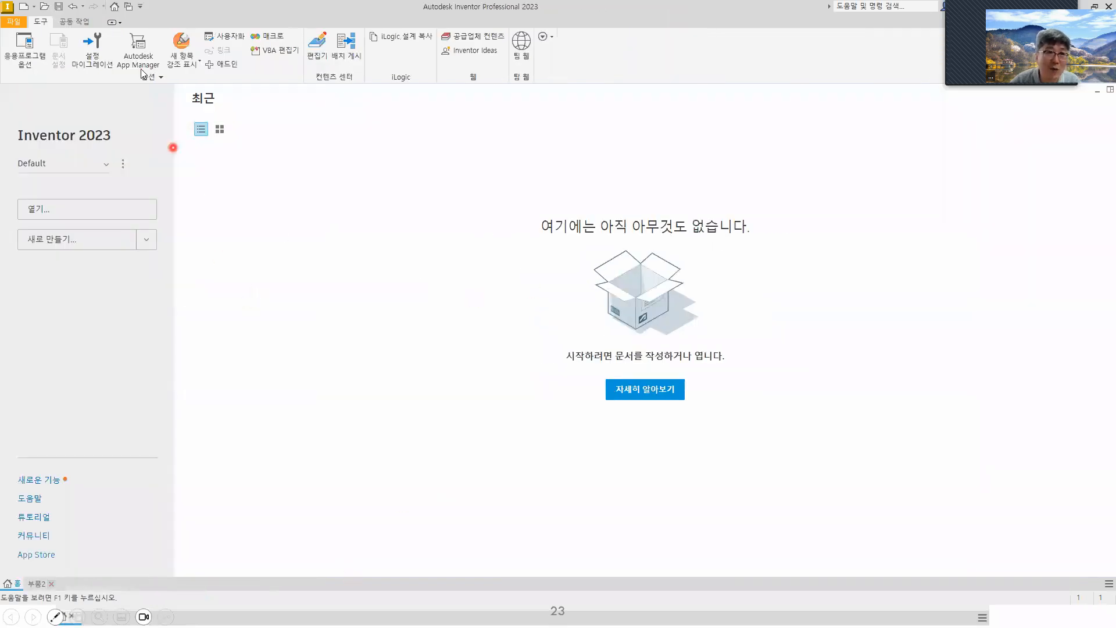
Review the ways to start a new file and look over the Metric templates, including Standard (mm).ipt, without creating a file
click(34, 7)
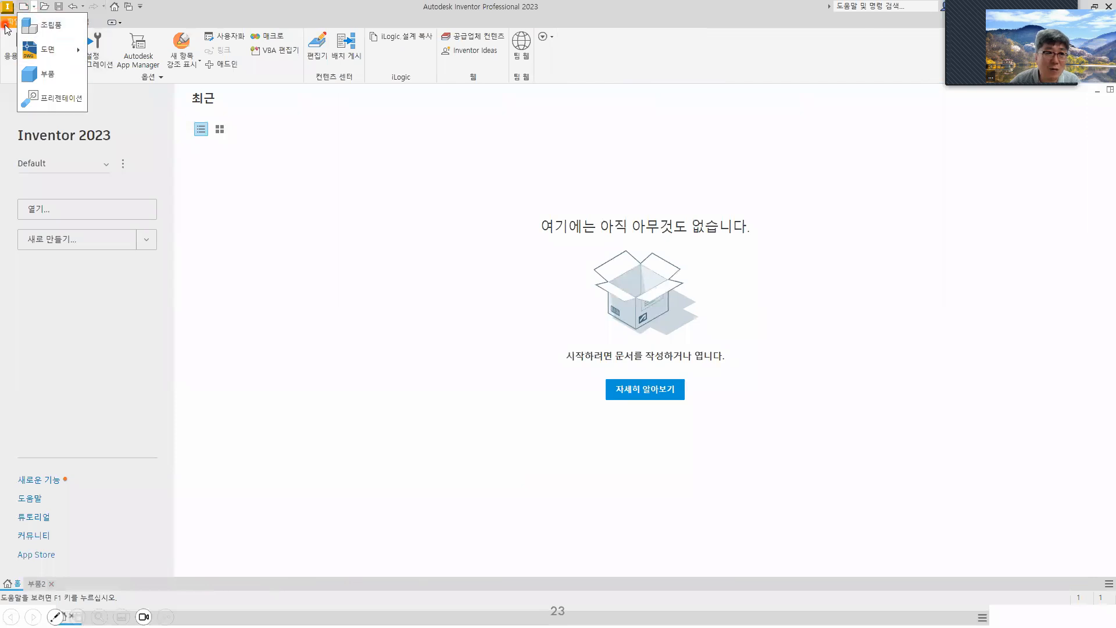
click(10, 22)
mouse_move(37, 71)
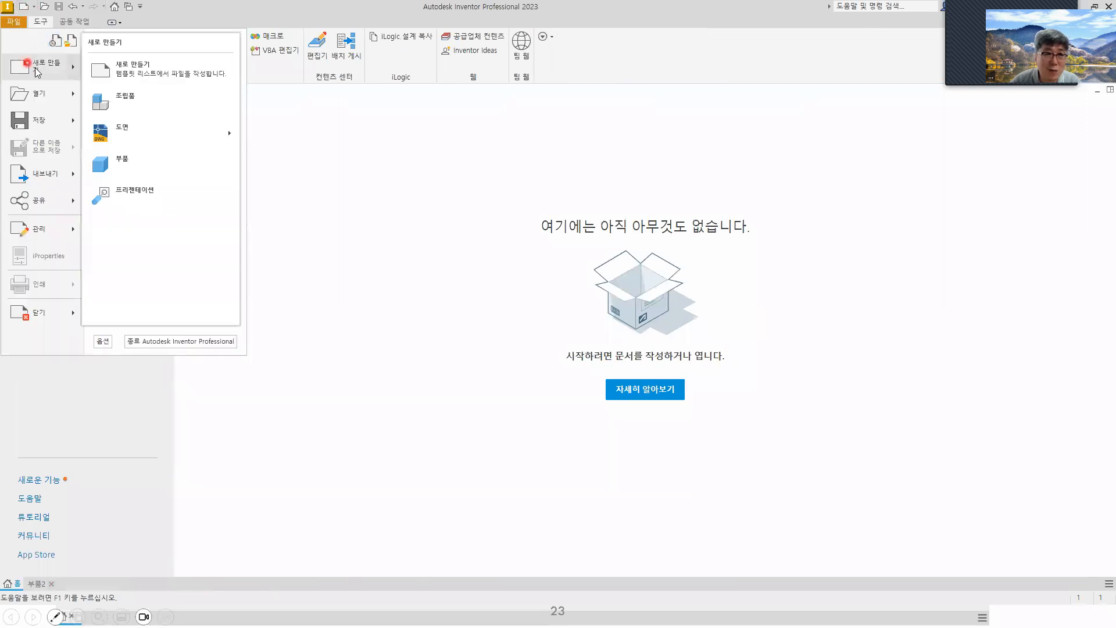
click(152, 79)
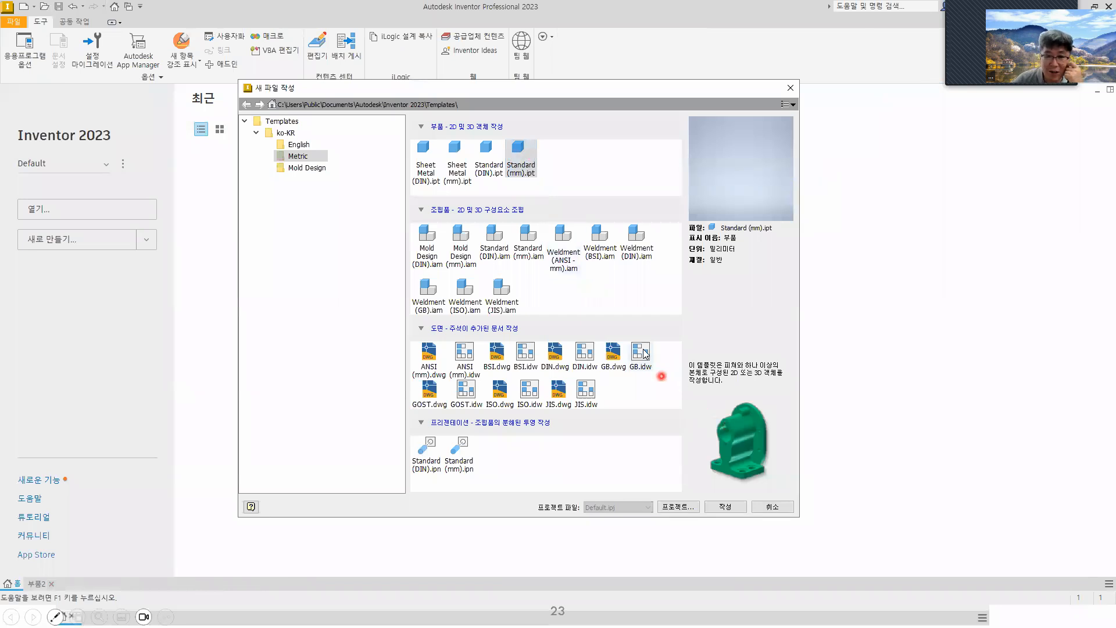
click(530, 173)
click(729, 505)
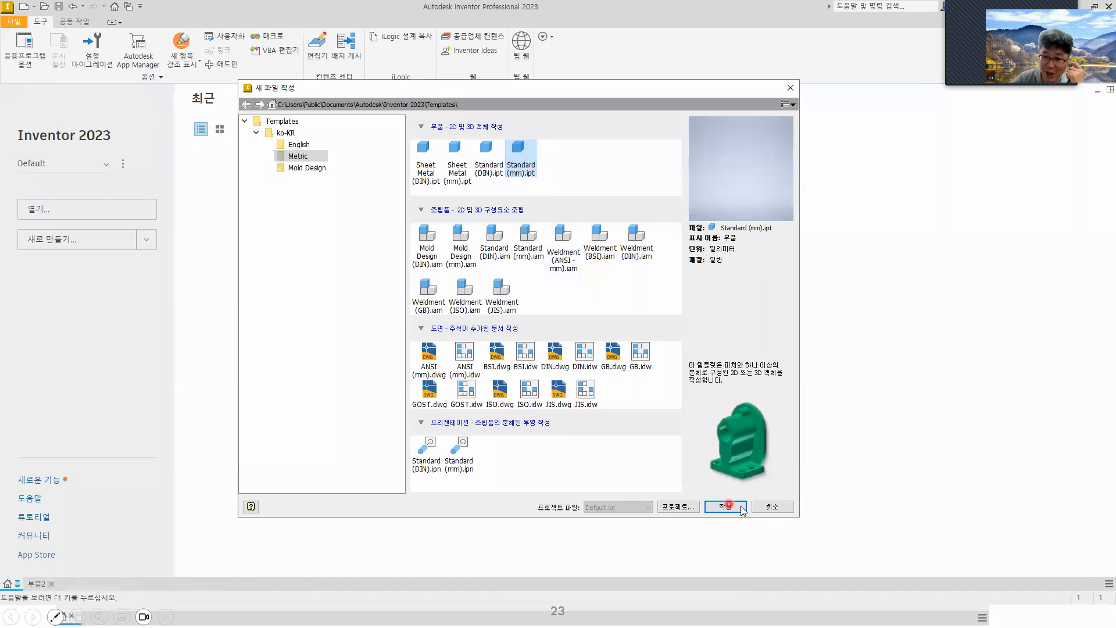
click(783, 511)
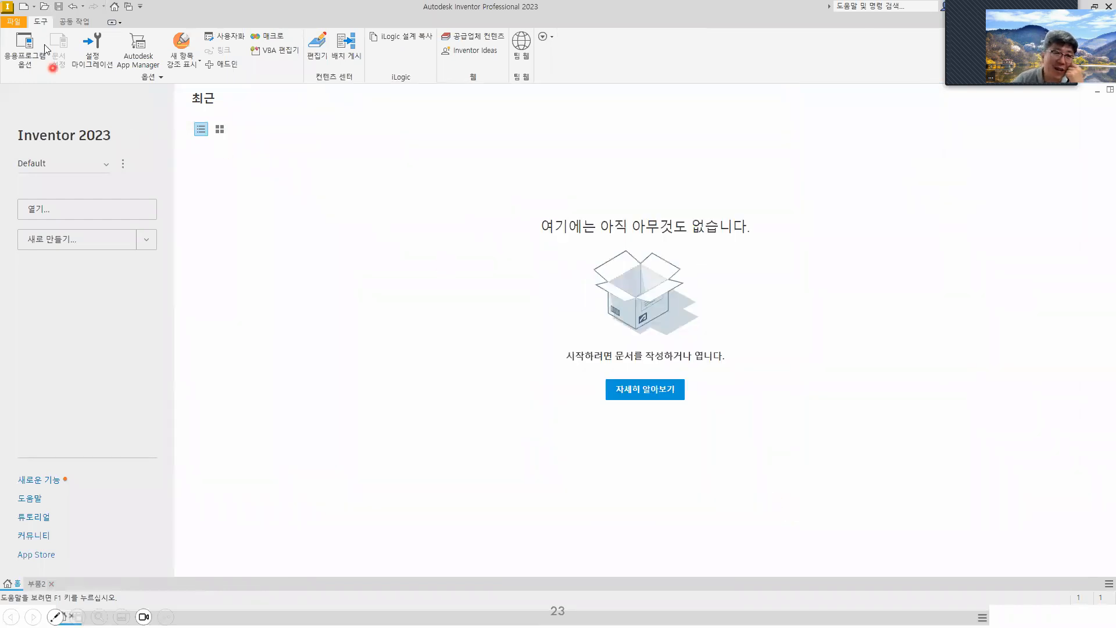
click(14, 24)
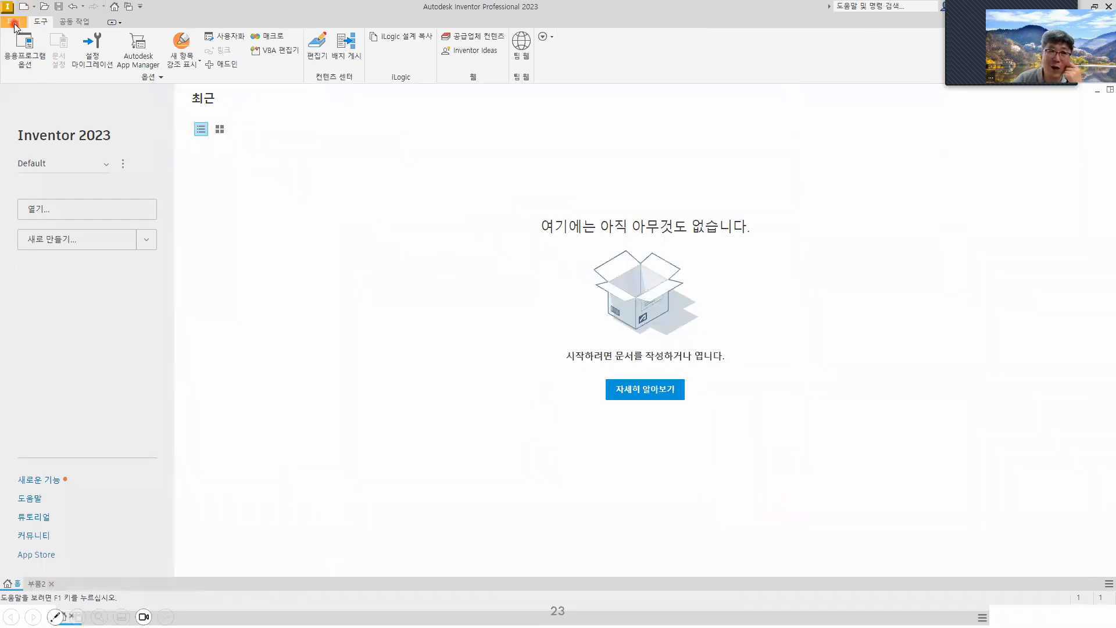
click(21, 8)
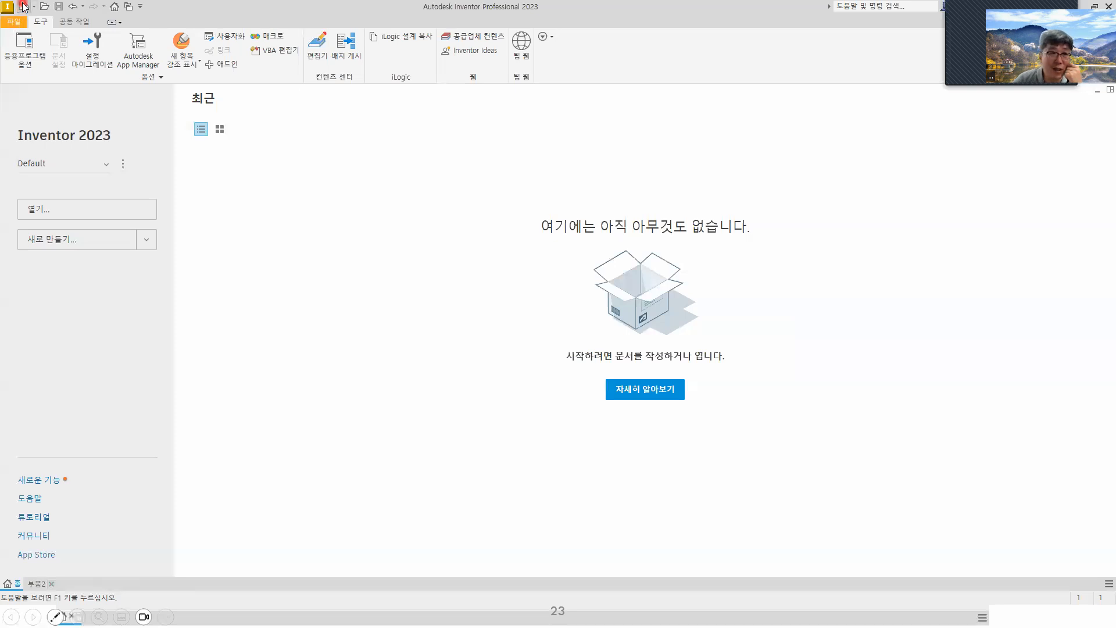
click(24, 7)
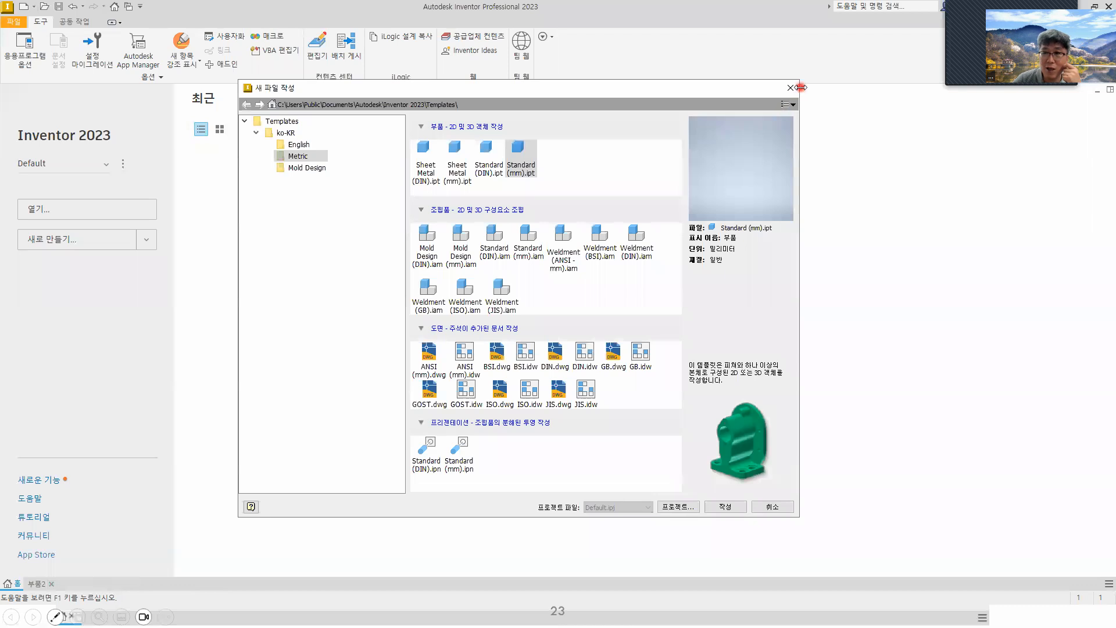
click(791, 87)
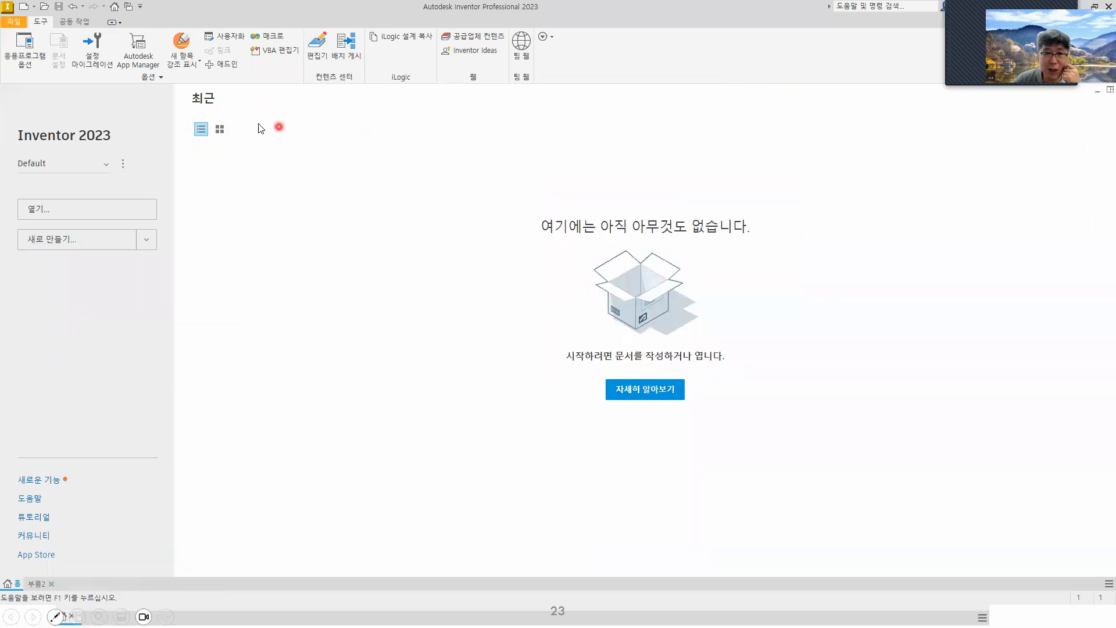
Create a new part directly with the default template, create another from Standard (mm).ipt, and return to the home page
click(35, 7)
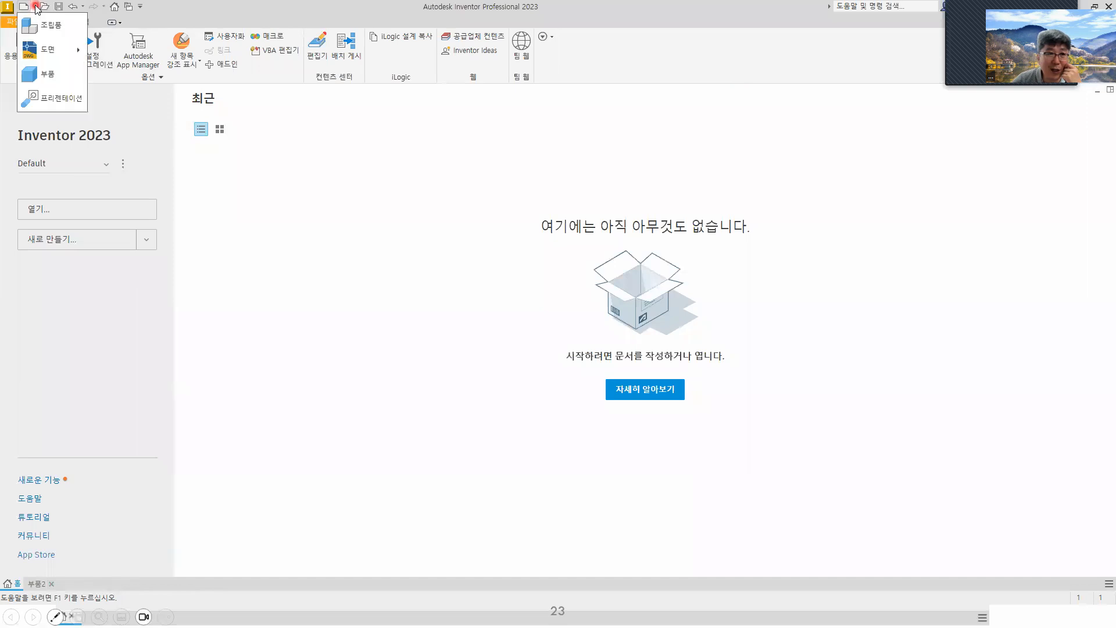
click(49, 73)
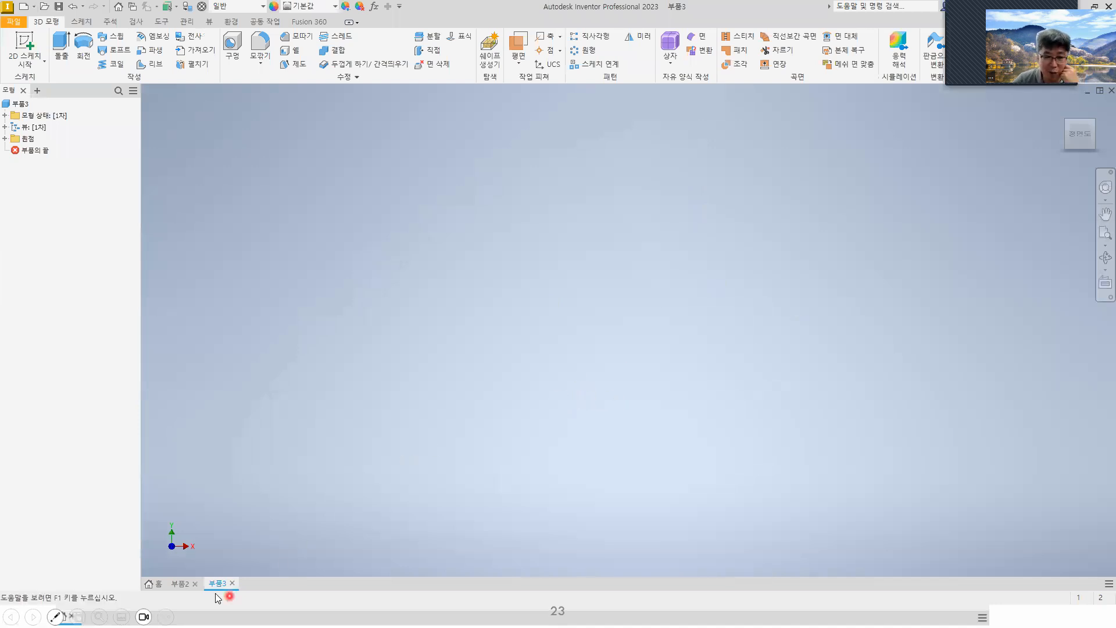
click(149, 584)
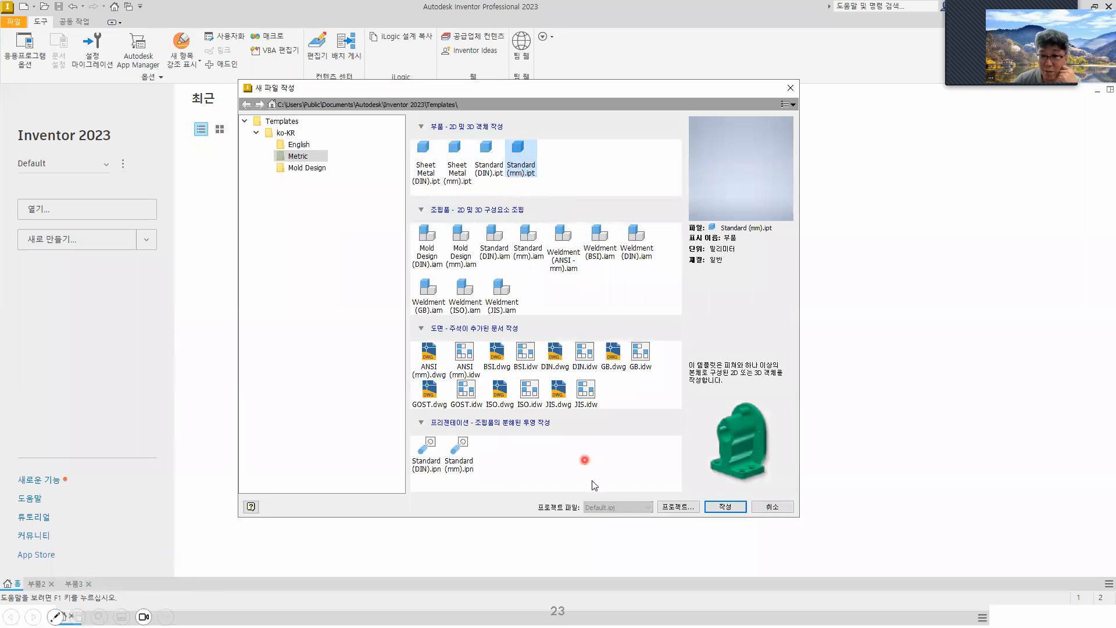
click(725, 506)
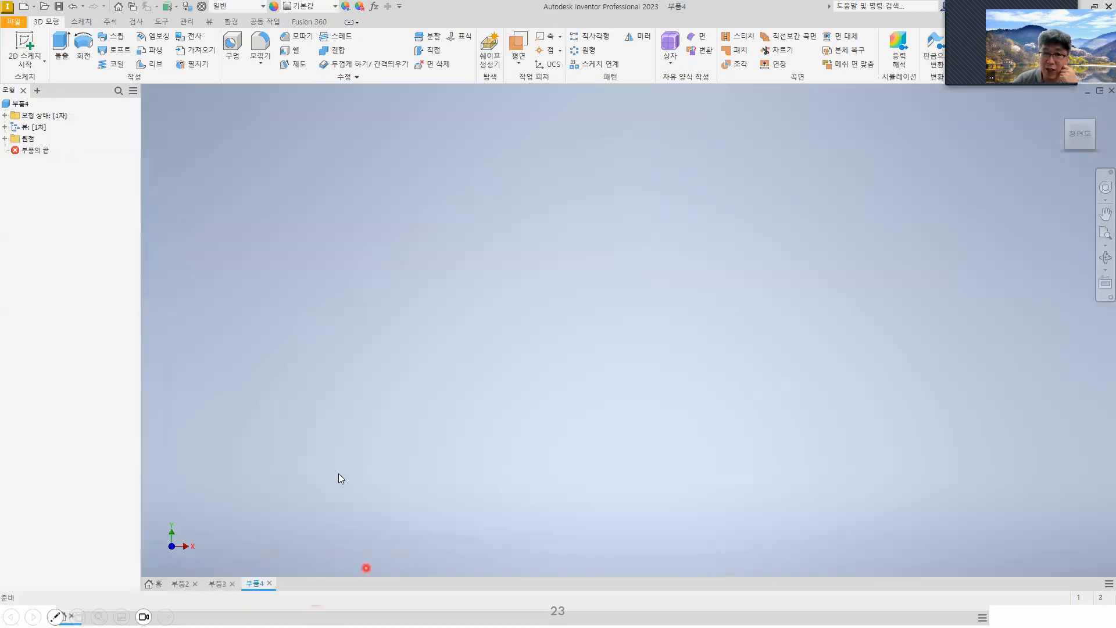
click(156, 584)
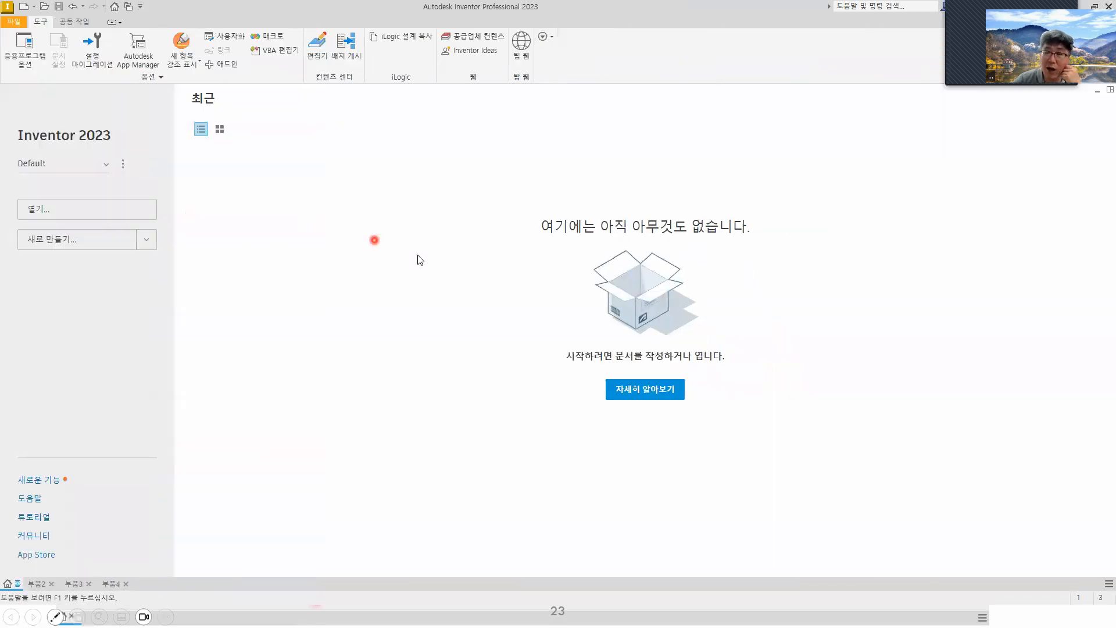
Look over the quick access commands and the list for customizing which of them are shown
click(128, 11)
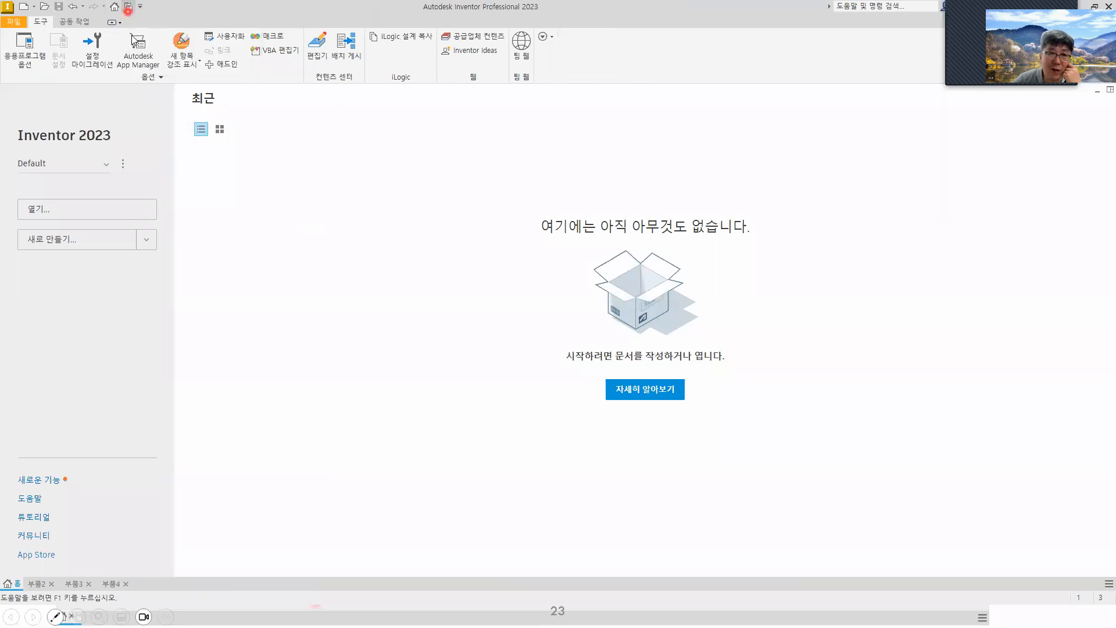
click(453, 91)
click(453, 91)
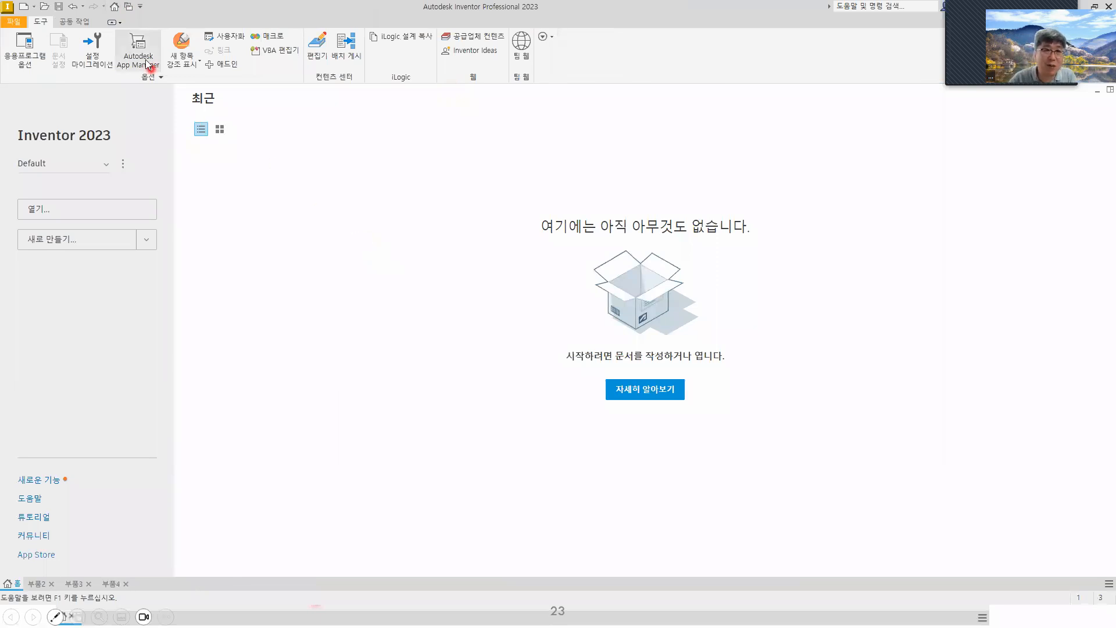
click(141, 7)
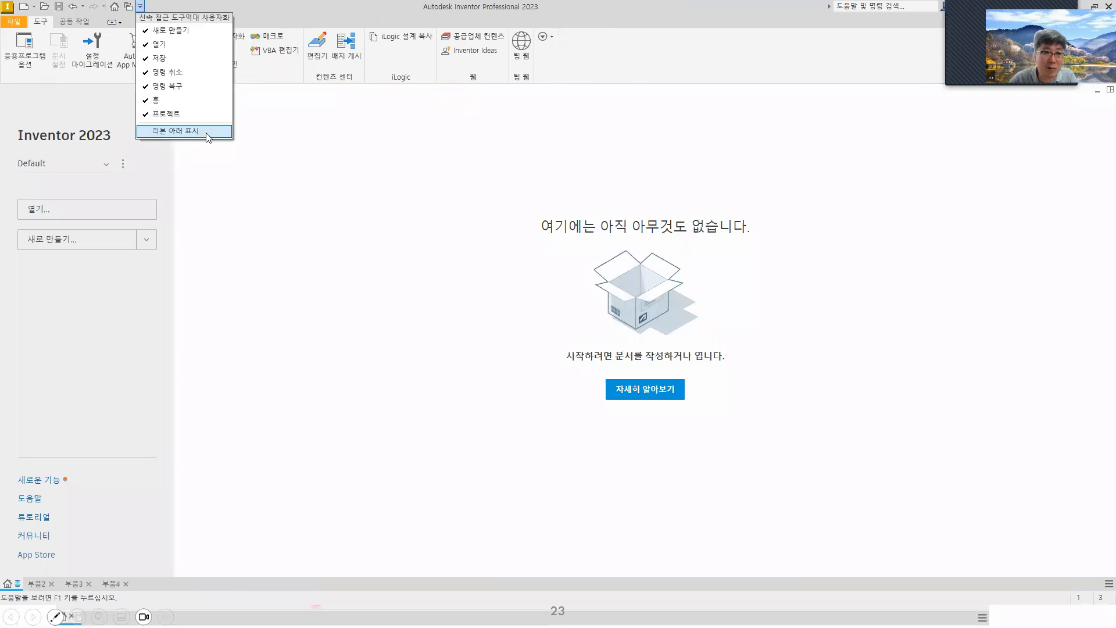
Review the application options, covering the save, file, color, display, hardware, prompt, drawing, notebook and sketch settings, and close them unchanged
click(57, 97)
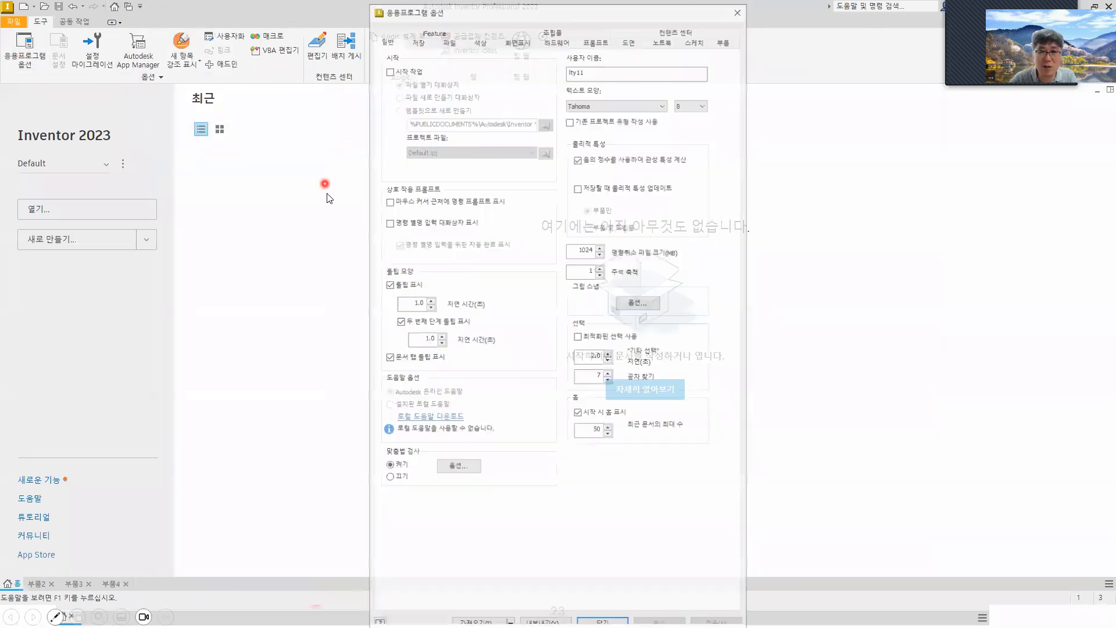
click(416, 41)
click(447, 39)
click(479, 39)
click(517, 39)
click(550, 41)
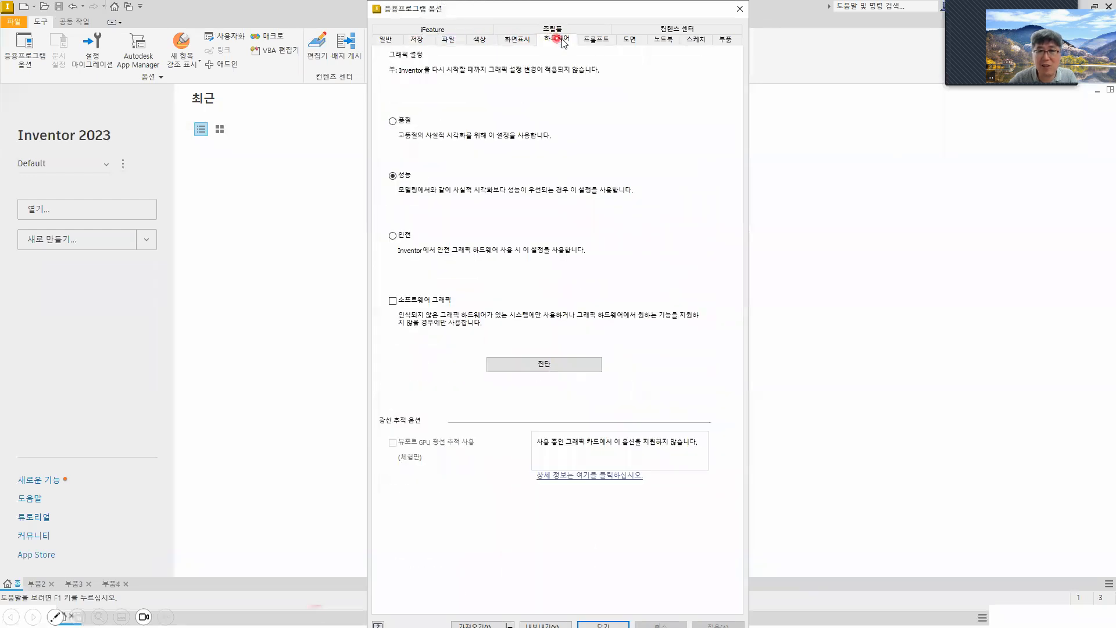
click(598, 39)
click(628, 39)
click(667, 39)
click(682, 38)
click(739, 8)
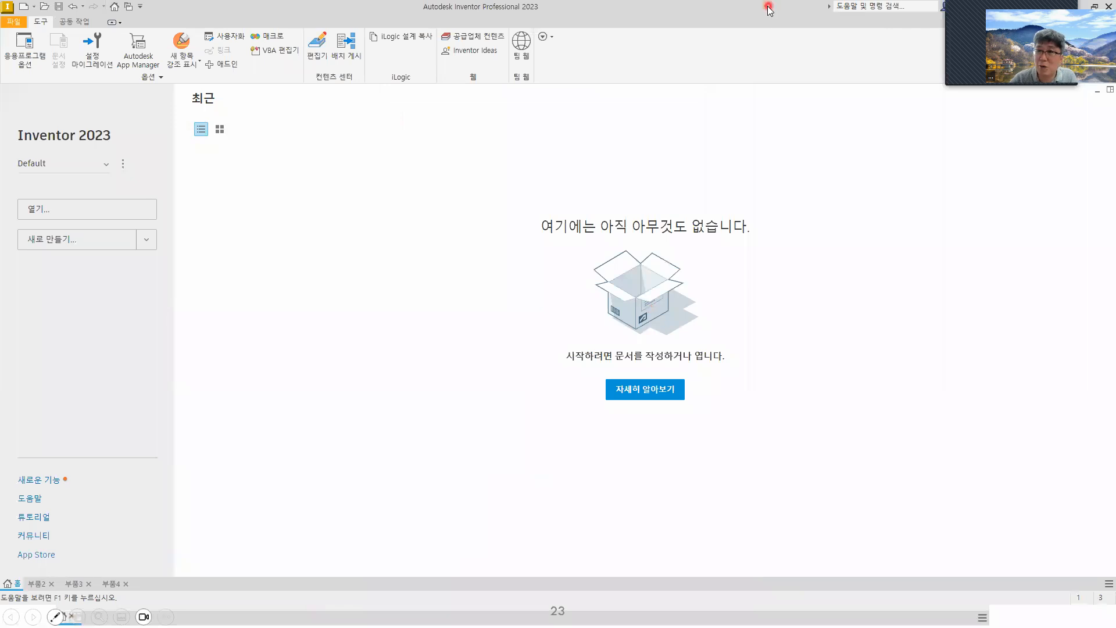
Switch to the PowerPoint slide show and circle the Standard.ipt part entry in red pen on the graphic interface slide
drag(768, 6, 677, 148)
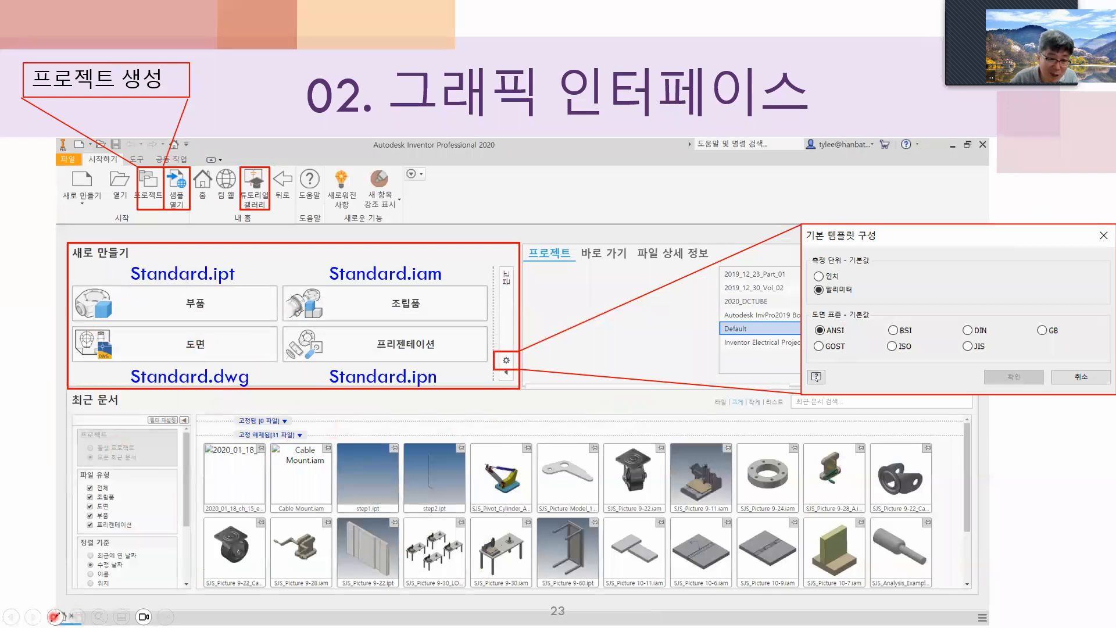
click(53, 618)
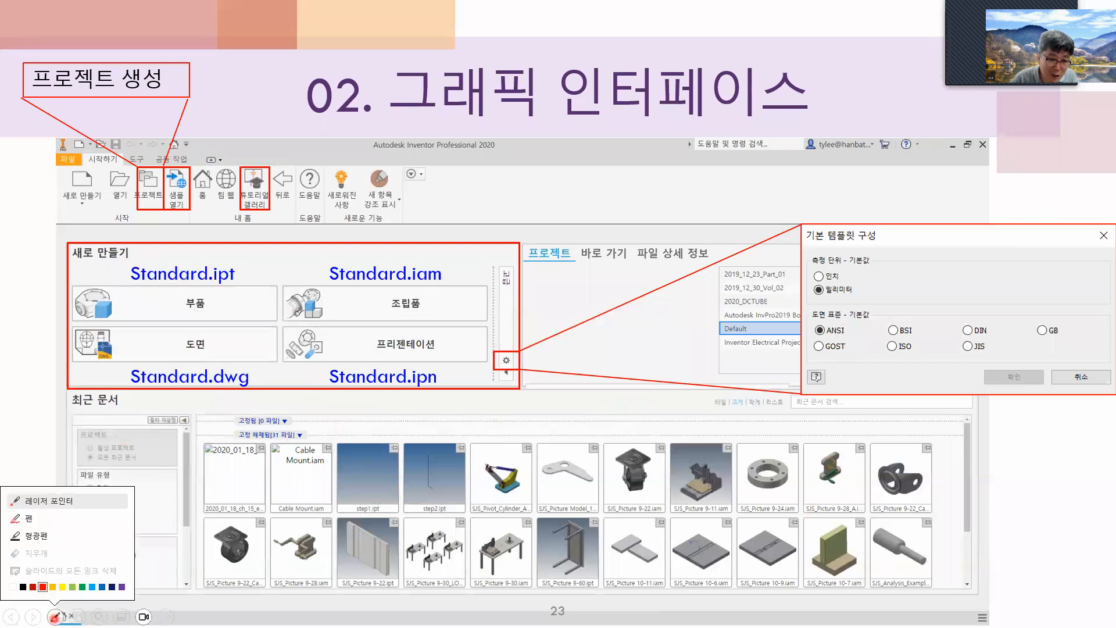
click(74, 515)
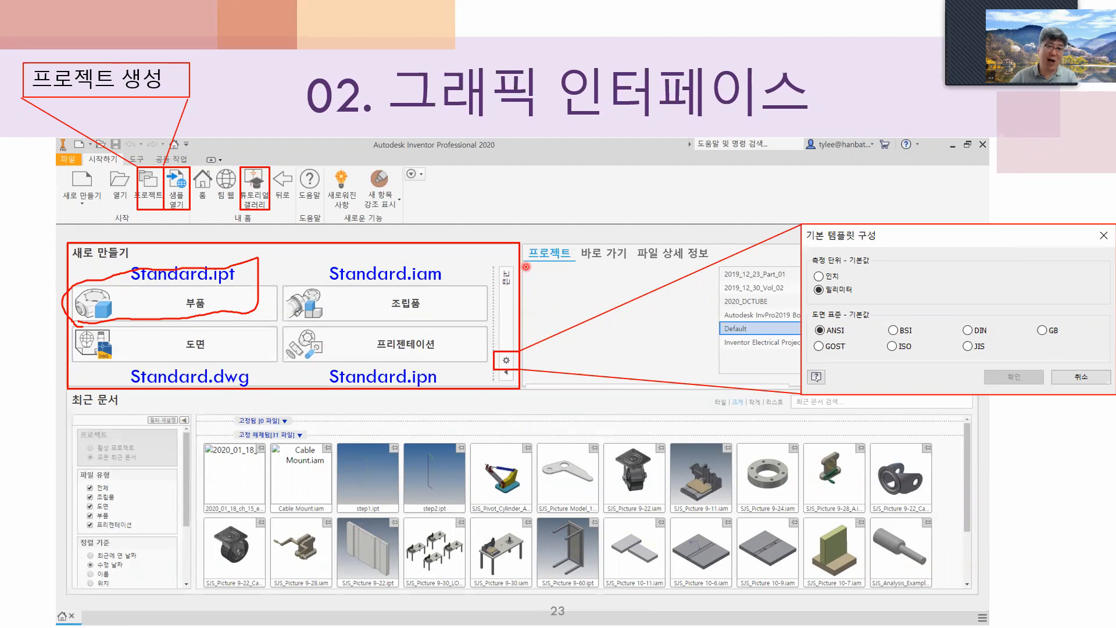
Glance at the file extensions slide, go back to the graphic interface slide, and end the show keeping the ink annotations
key(Right)
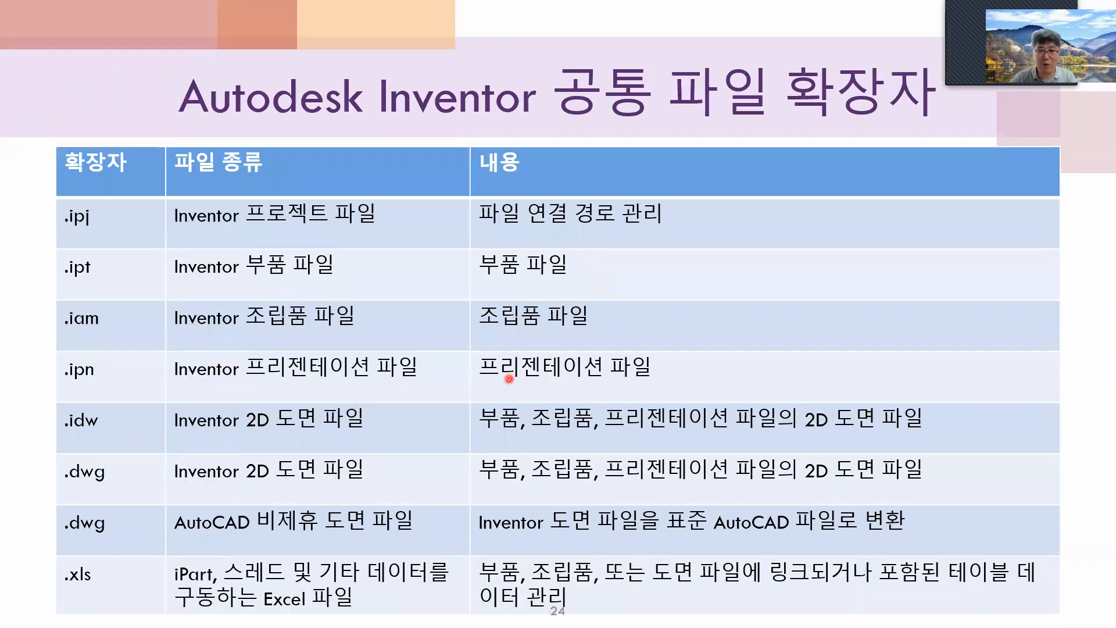
key(Left)
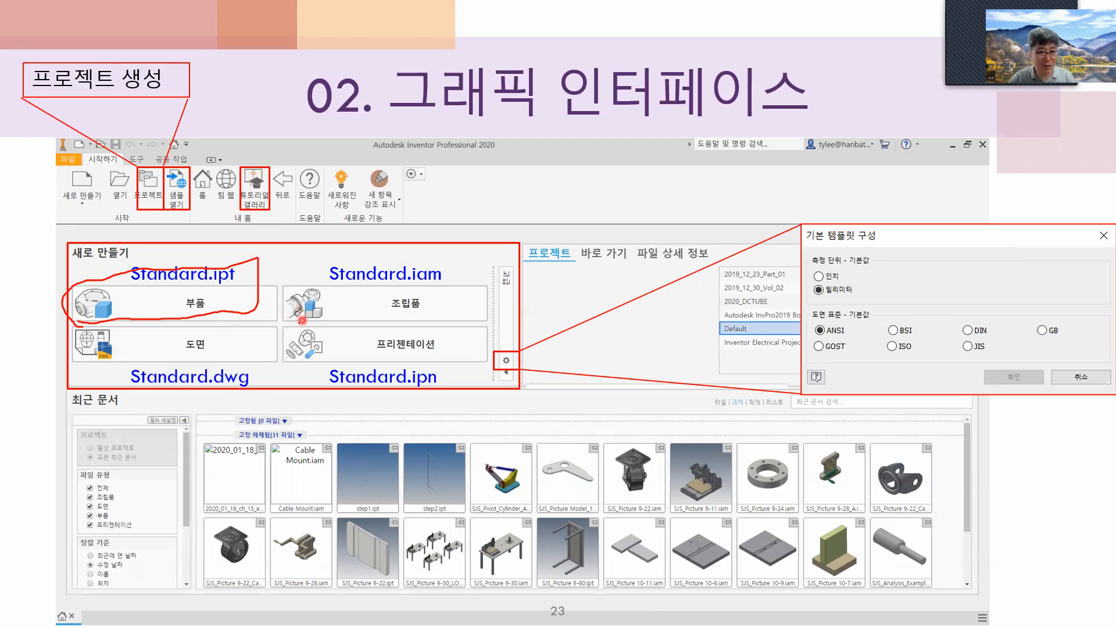
right_click(359, 312)
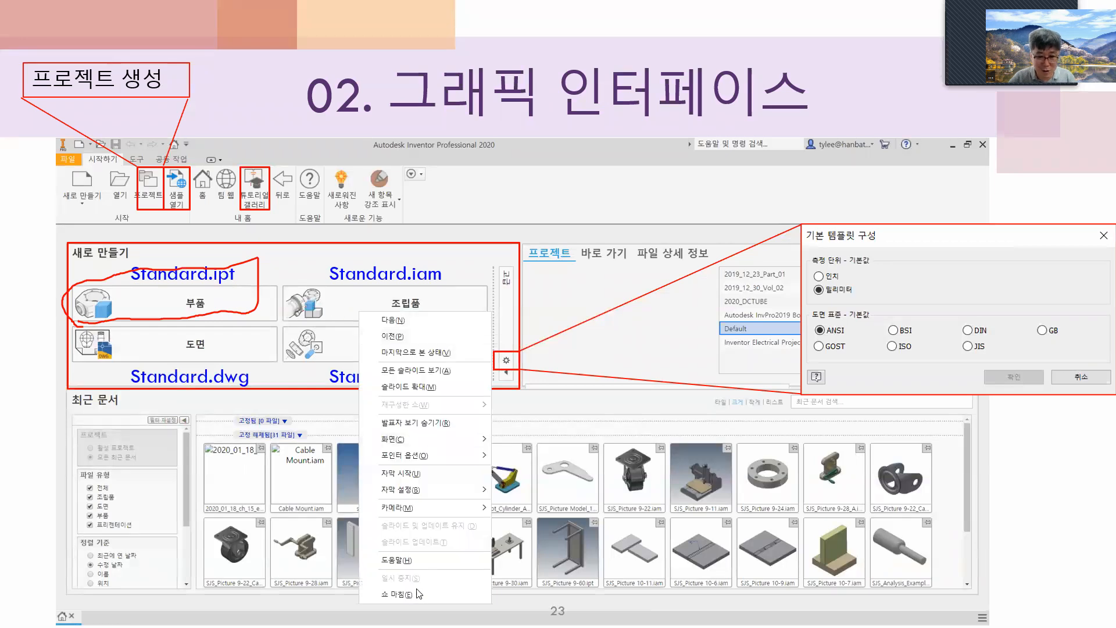
click(397, 594)
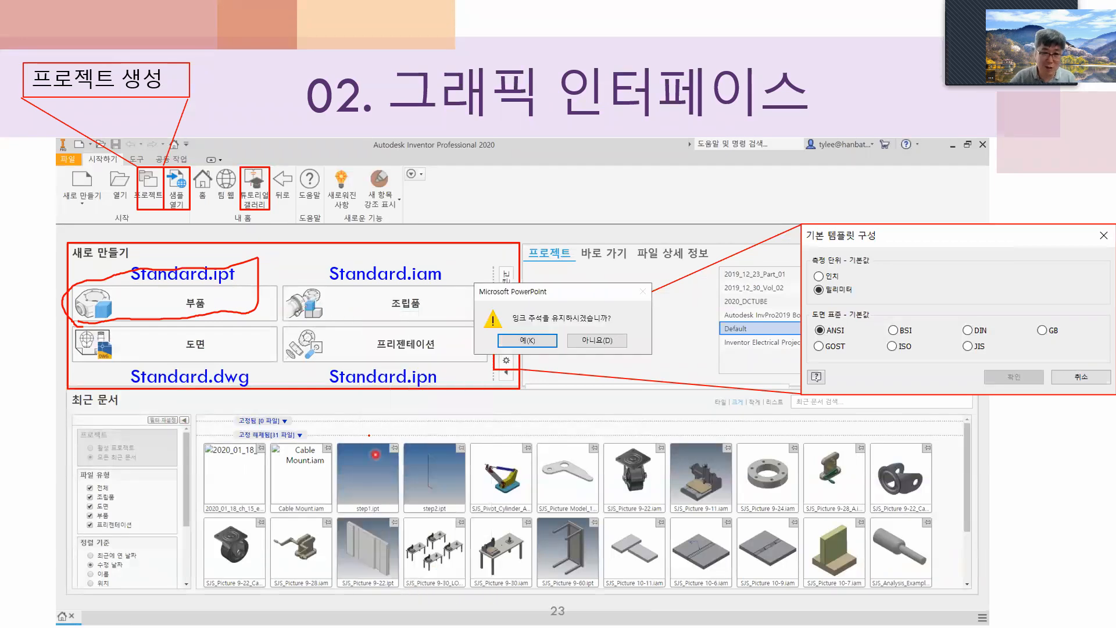
click(524, 346)
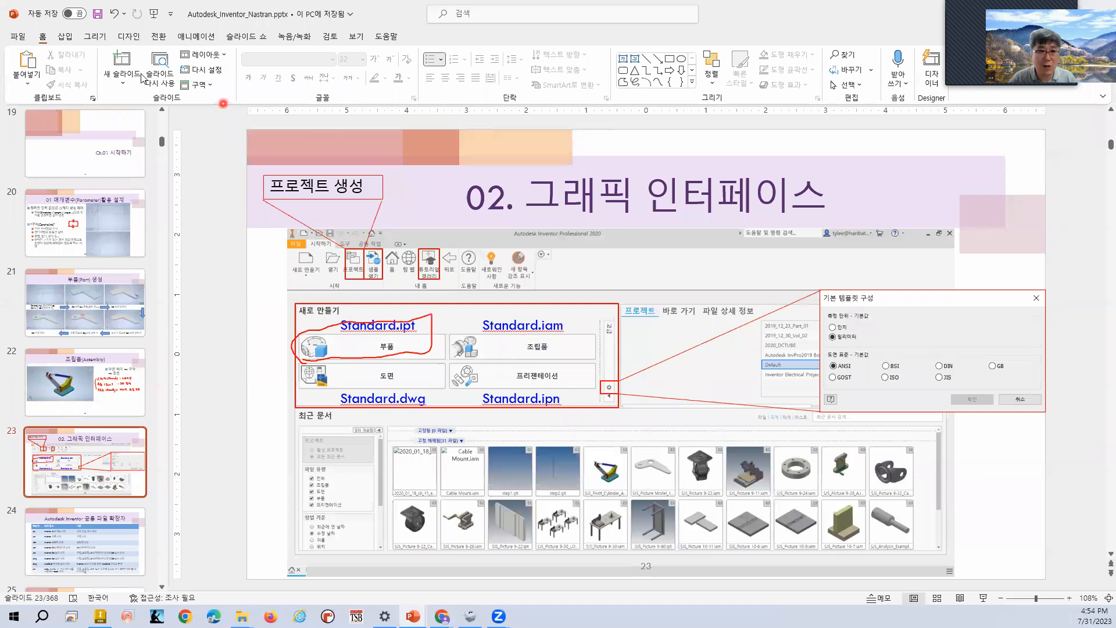
Add a new slide after the graphic interface slide and title it "Task"
click(122, 63)
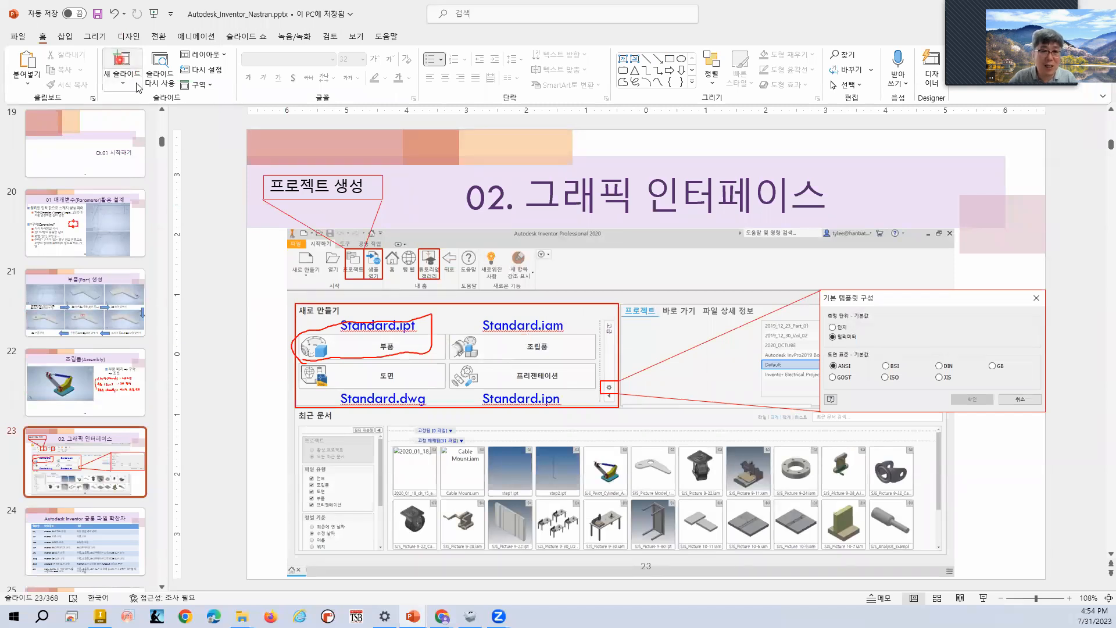
click(541, 207)
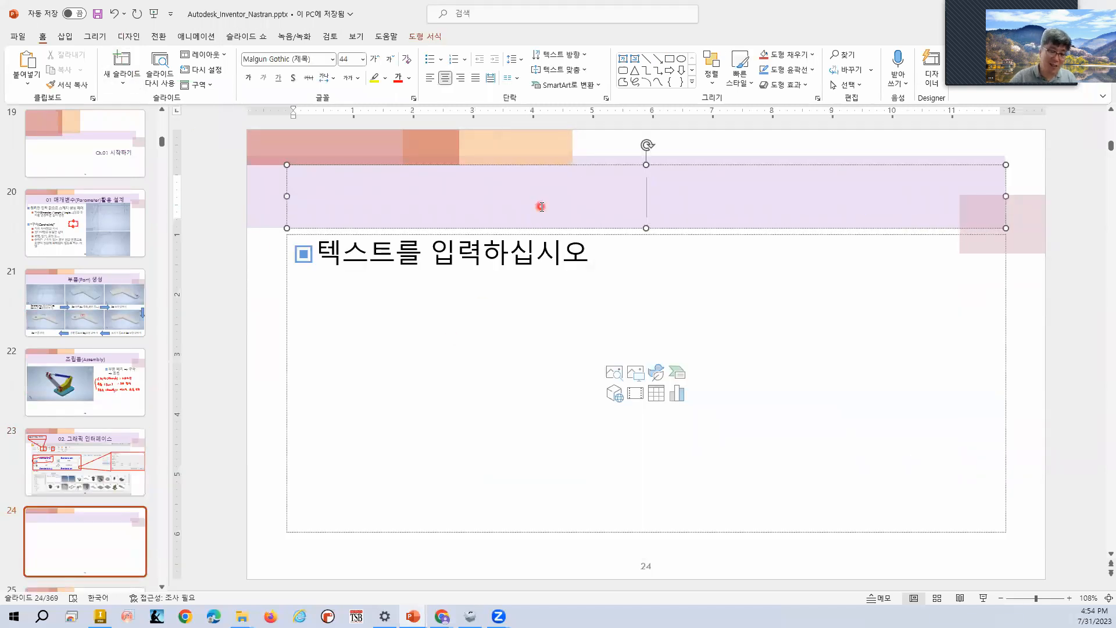
text(ㅆ)
key(BackSpace)
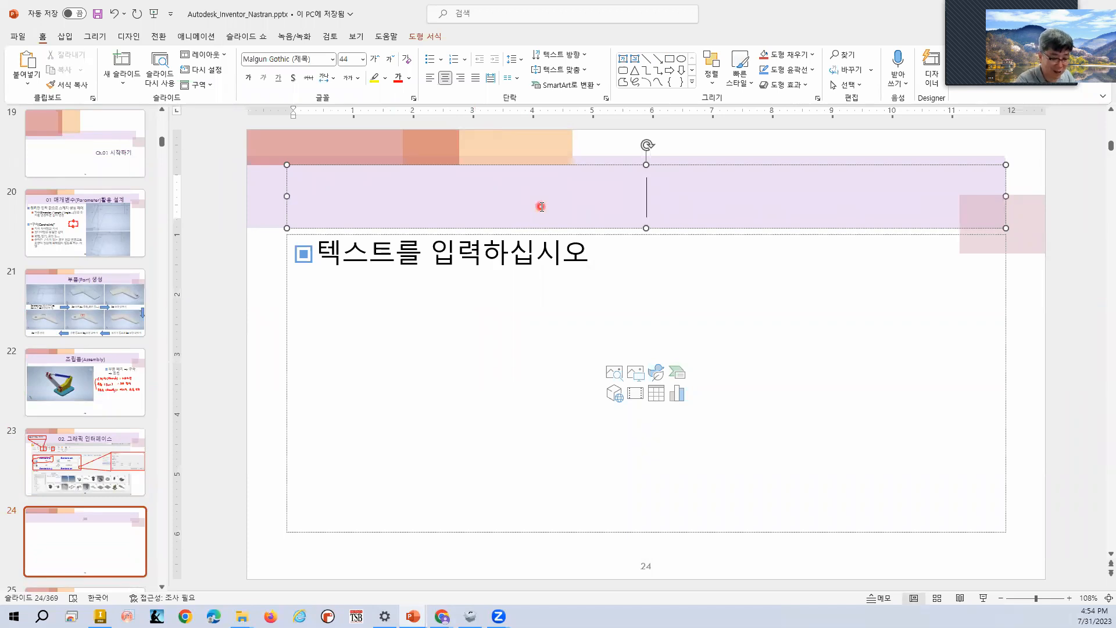
text(Task)
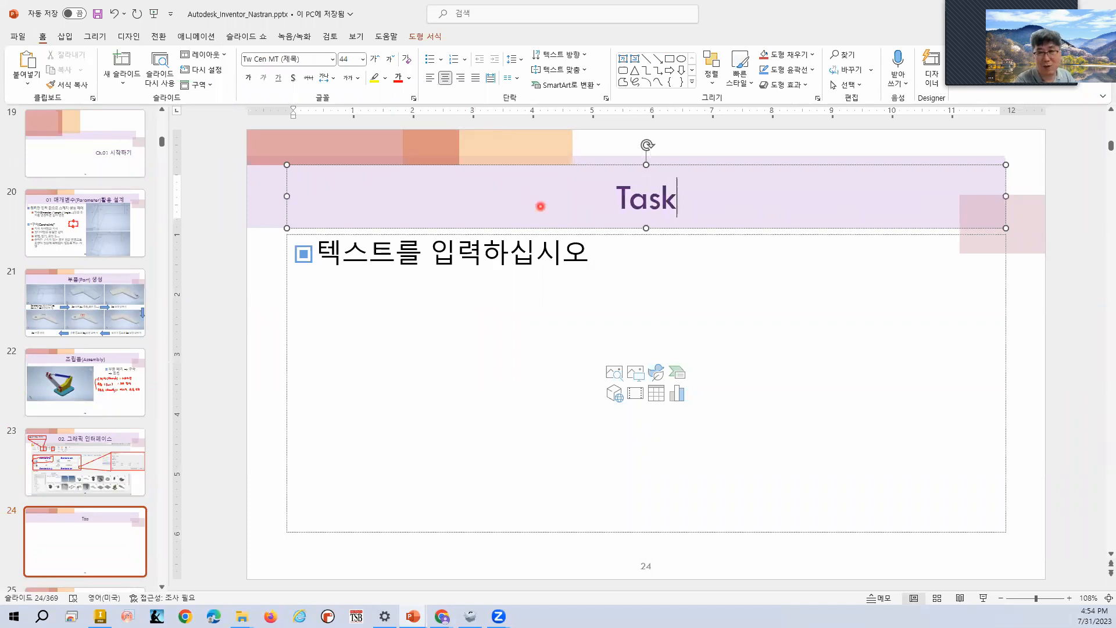
Enter "Template를 활용하여 standart" as the beginning of the first bullet in the Task slide's body placeholder
click(543, 310)
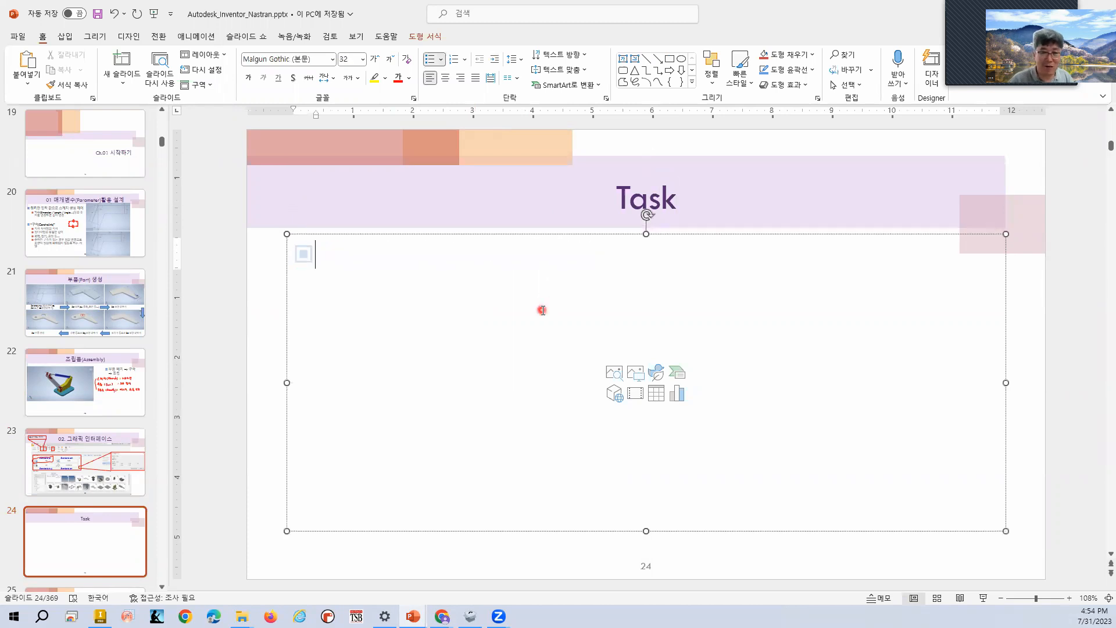
text(ㄴ)
key(BackSpace)
text(ㄴ)
key(BackSpace)
key(BackSpace)
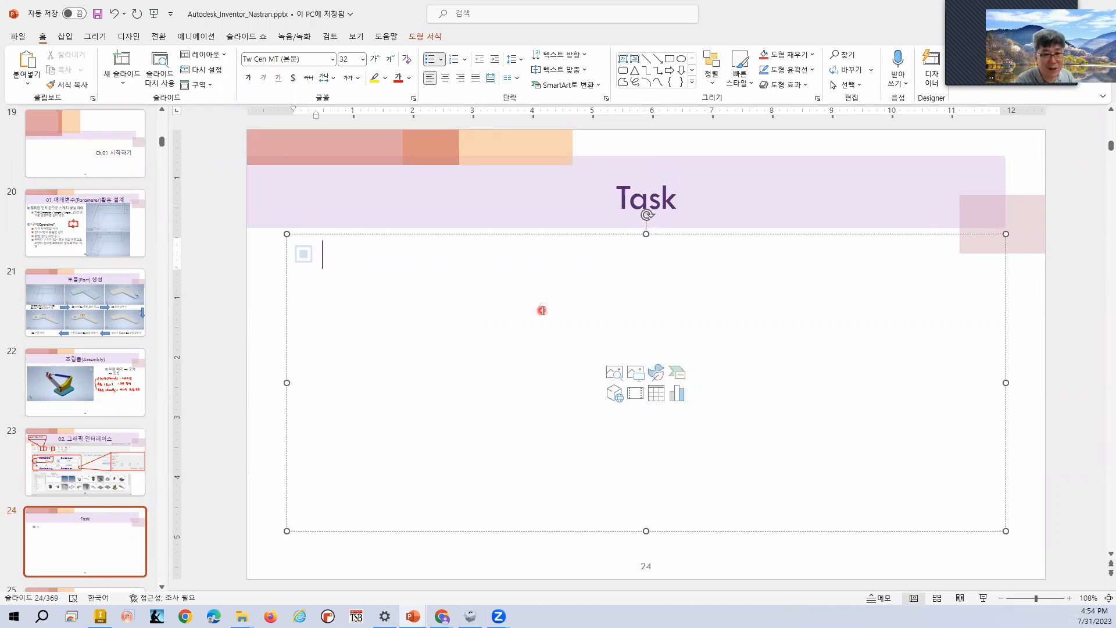
text(Te)
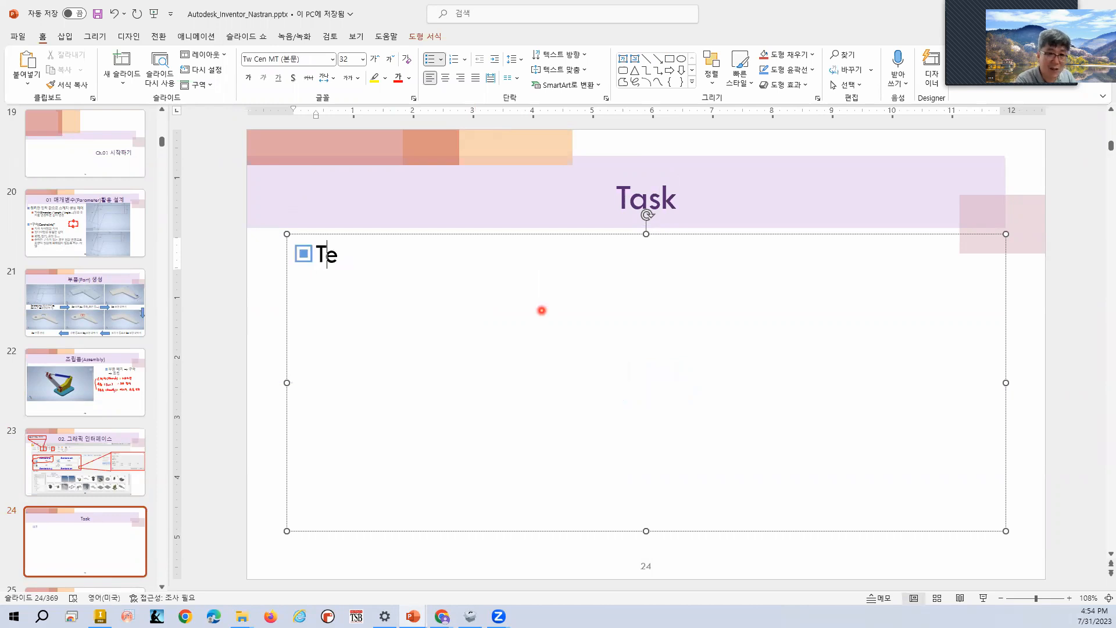
text(mplate를 활용ㅎ)
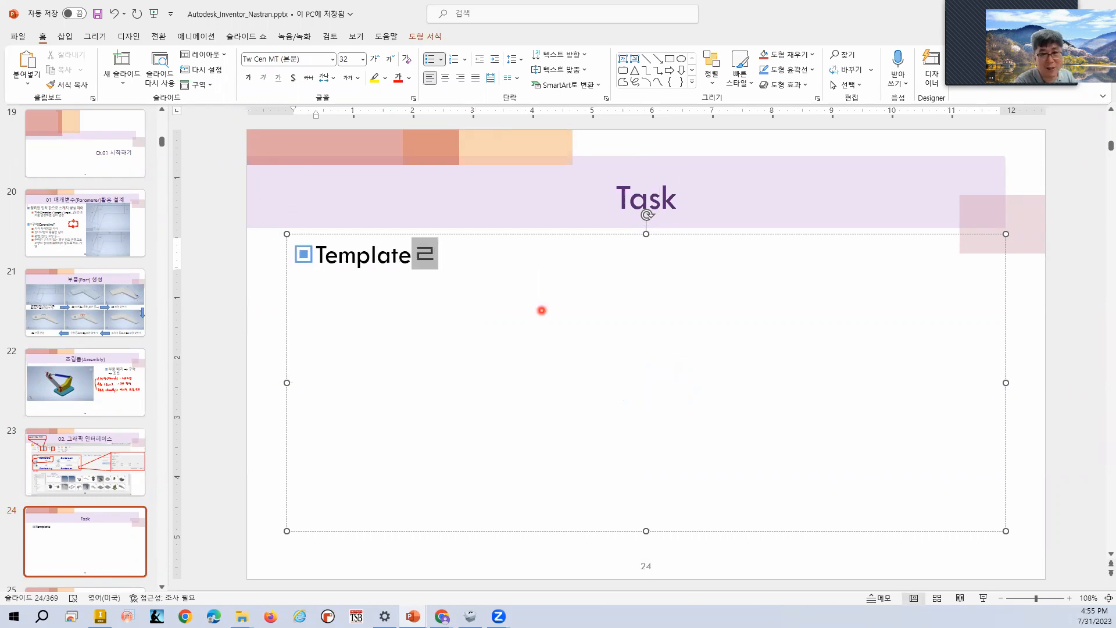
text(ㅏ여)
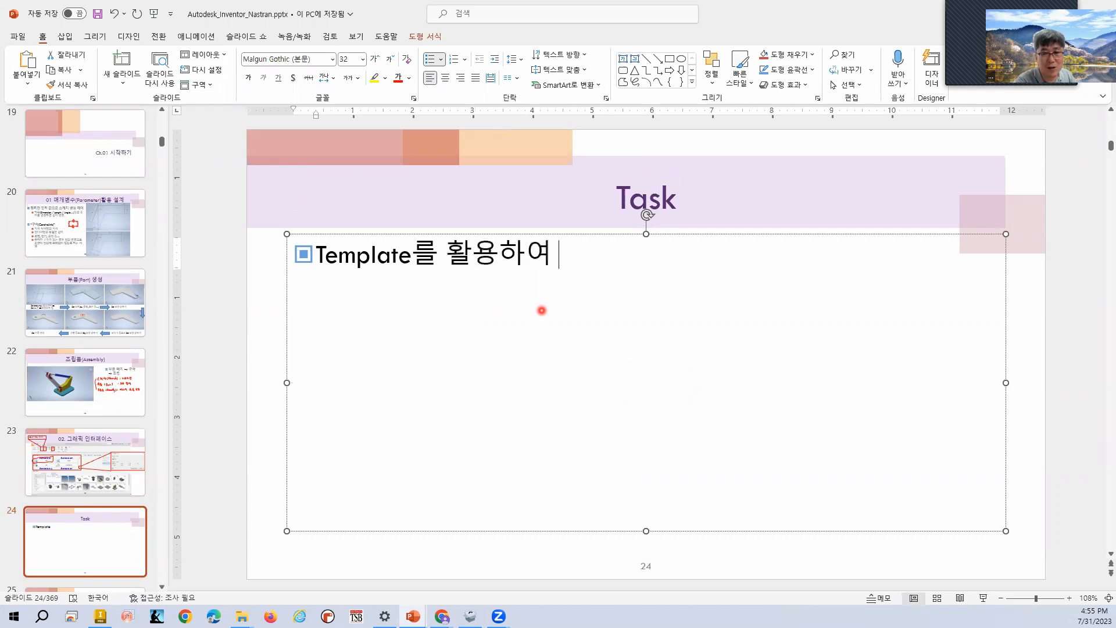
key(Hangul)
text(standart)
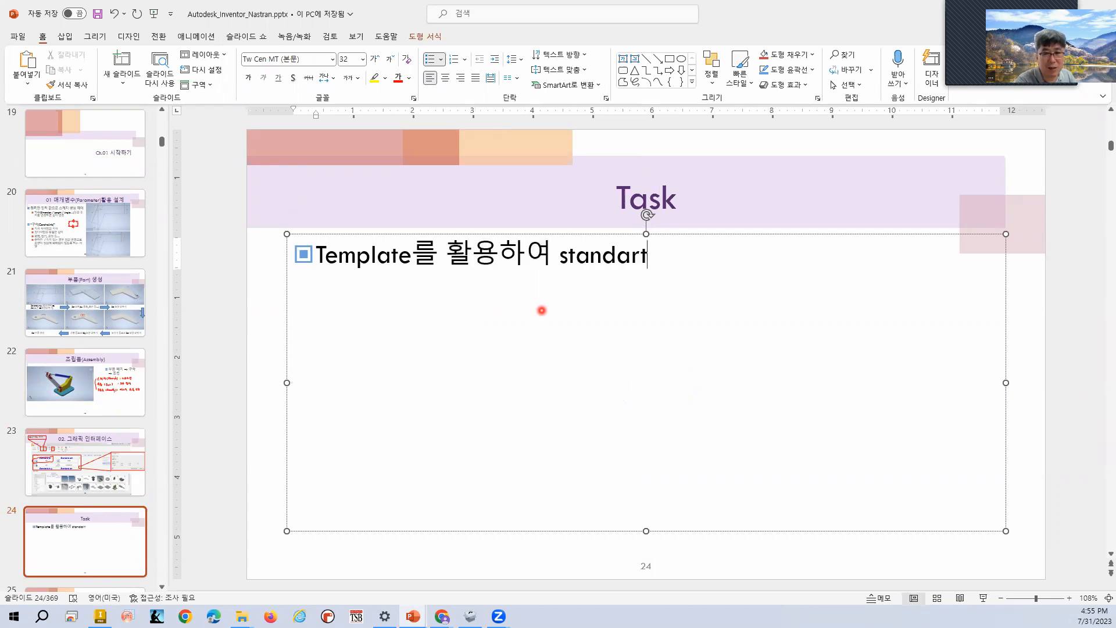